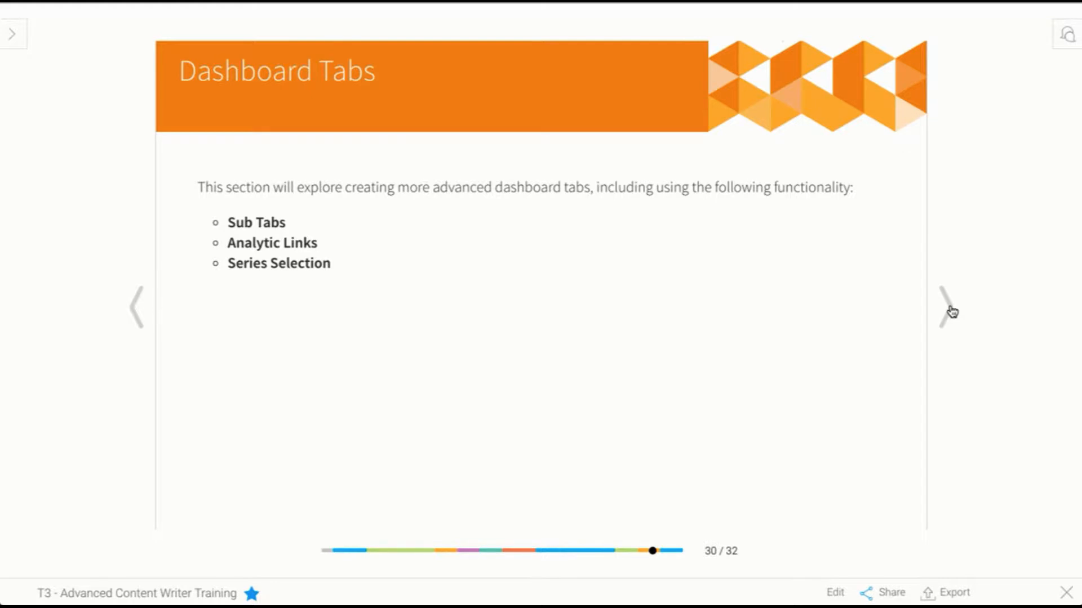
# Exit the training slides and open the Dashboards section.
pyautogui.click(1066, 592)
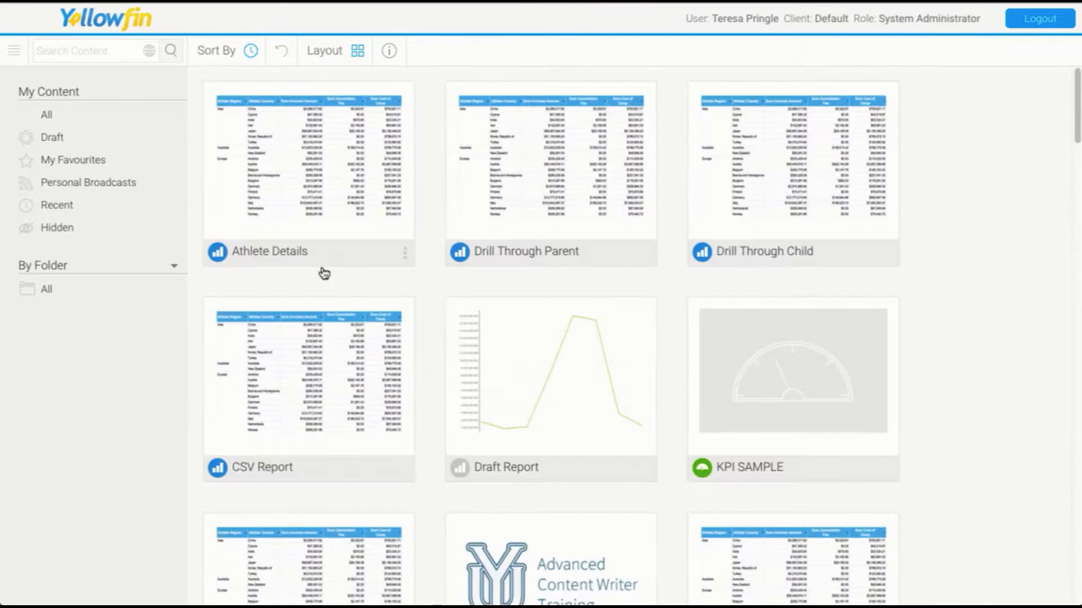
pyautogui.click(18, 54)
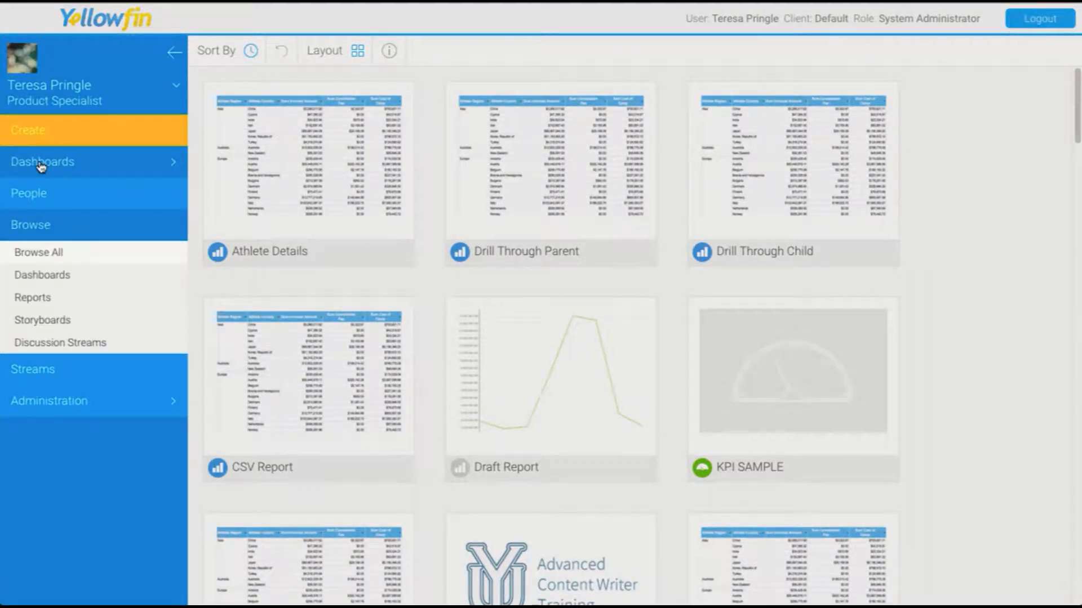
pyautogui.click(174, 168)
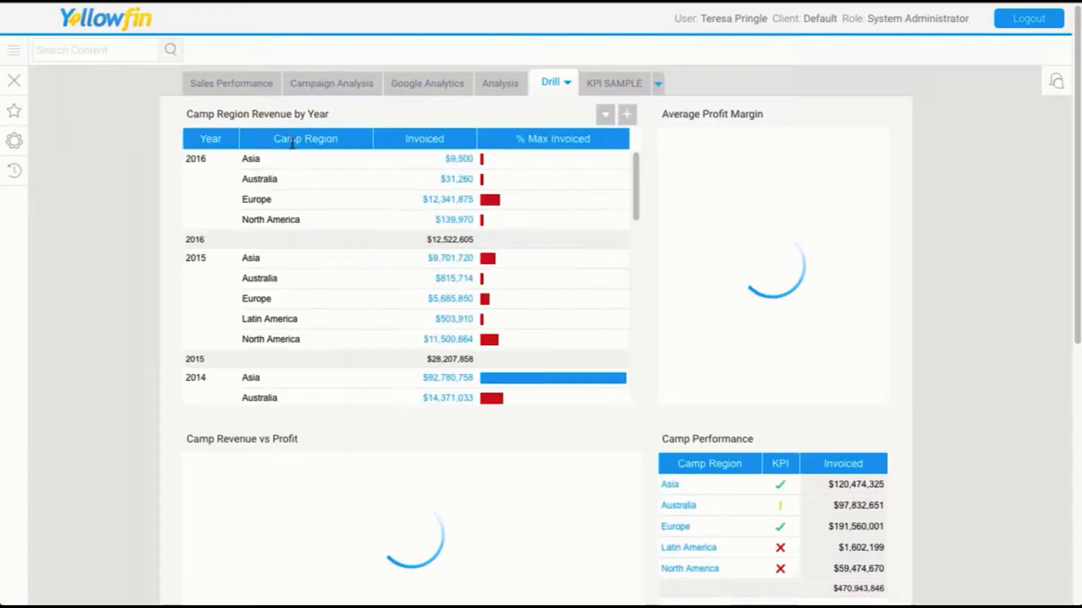
pyautogui.click(486, 94)
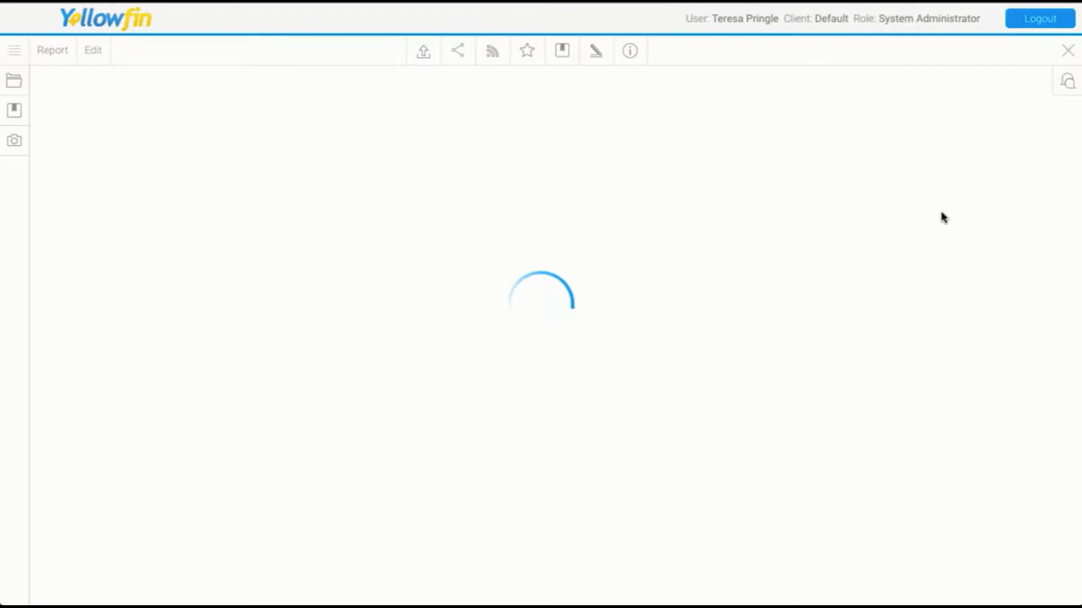
pyautogui.scroll(-6, 845, 329)
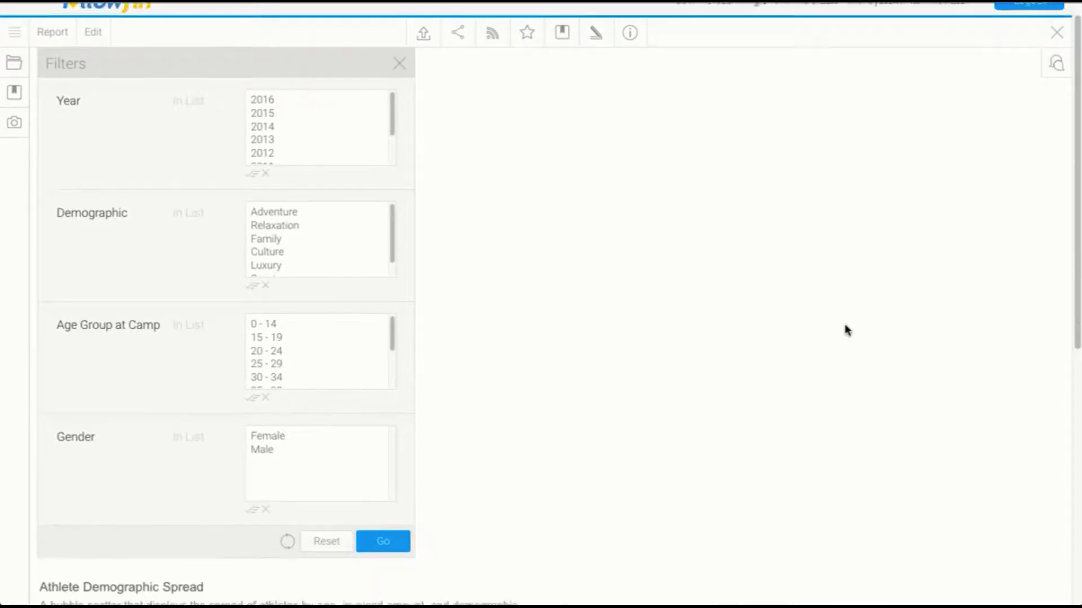
pyautogui.scroll(6, 845, 329)
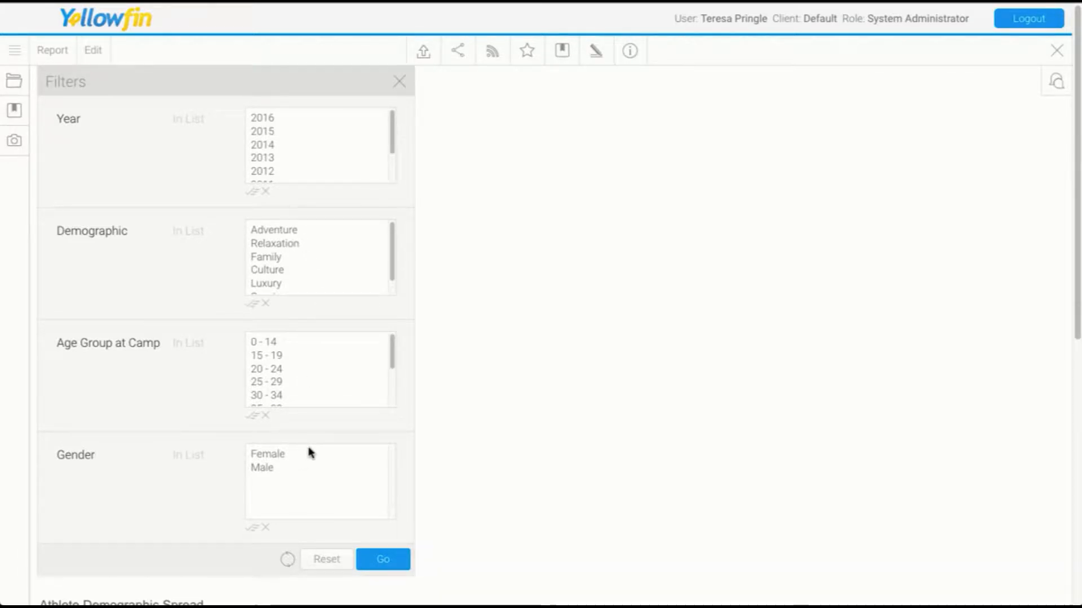
# Create a new dashboard tab.
pyautogui.click(16, 52)
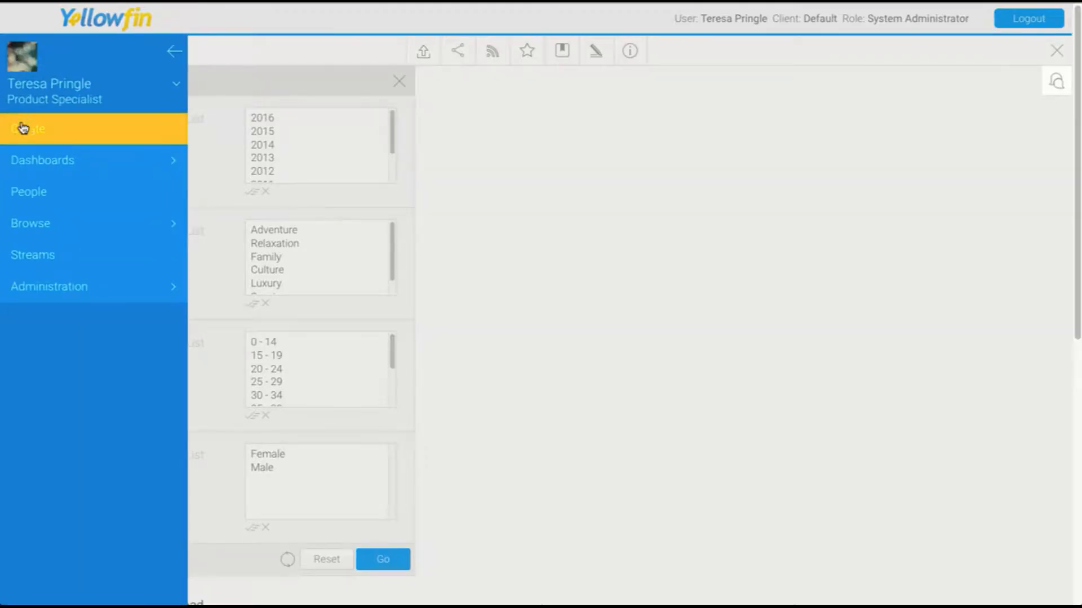
pyautogui.click(22, 127)
pyautogui.click(25, 179)
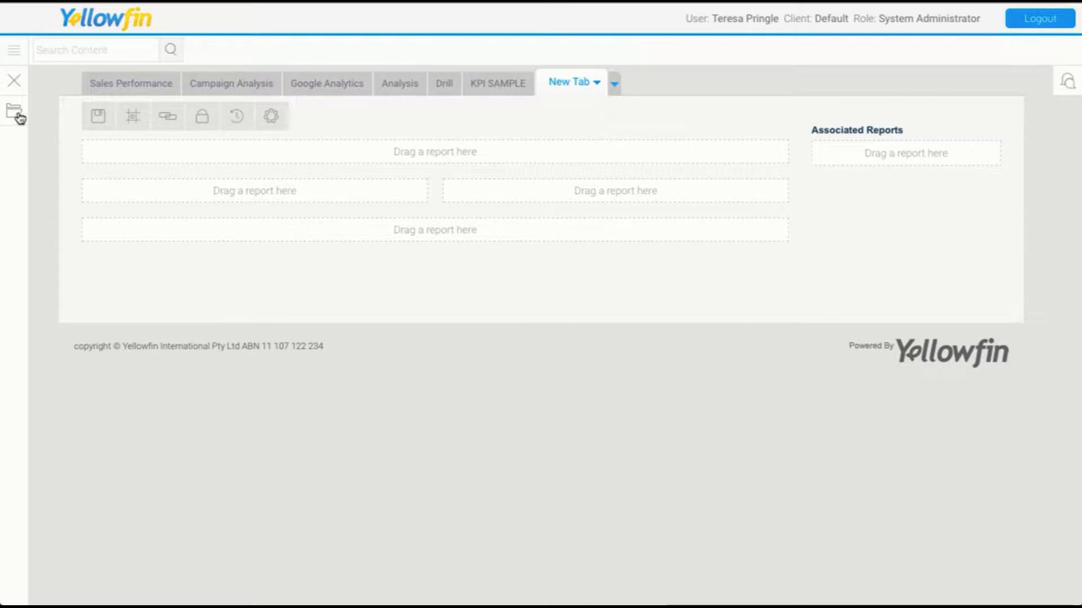
# Add the Athlete Demographic Spread report as a live report to the dashboard's top row.
pyautogui.click(15, 112)
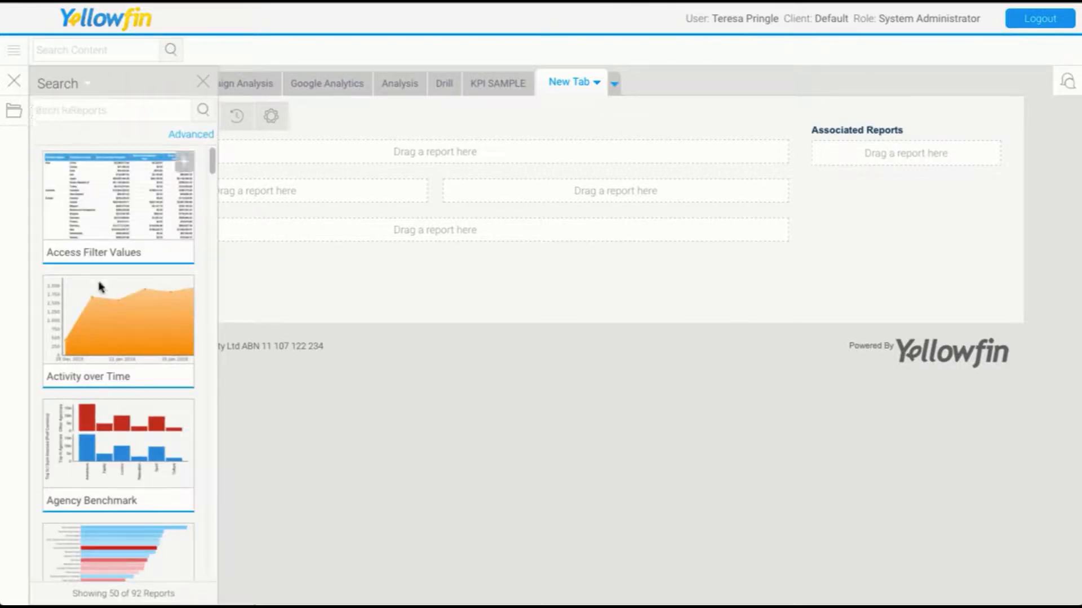
pyautogui.scroll(-14, 100, 288)
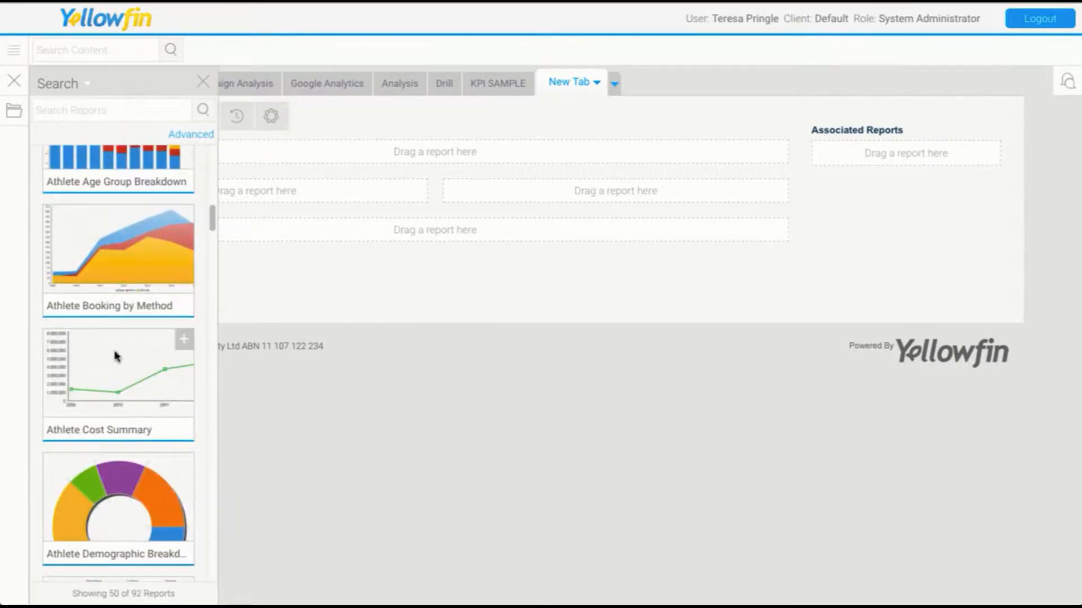
pyautogui.scroll(-7, 115, 356)
pyautogui.moveTo(115, 355); pyautogui.dragTo(332, 194)
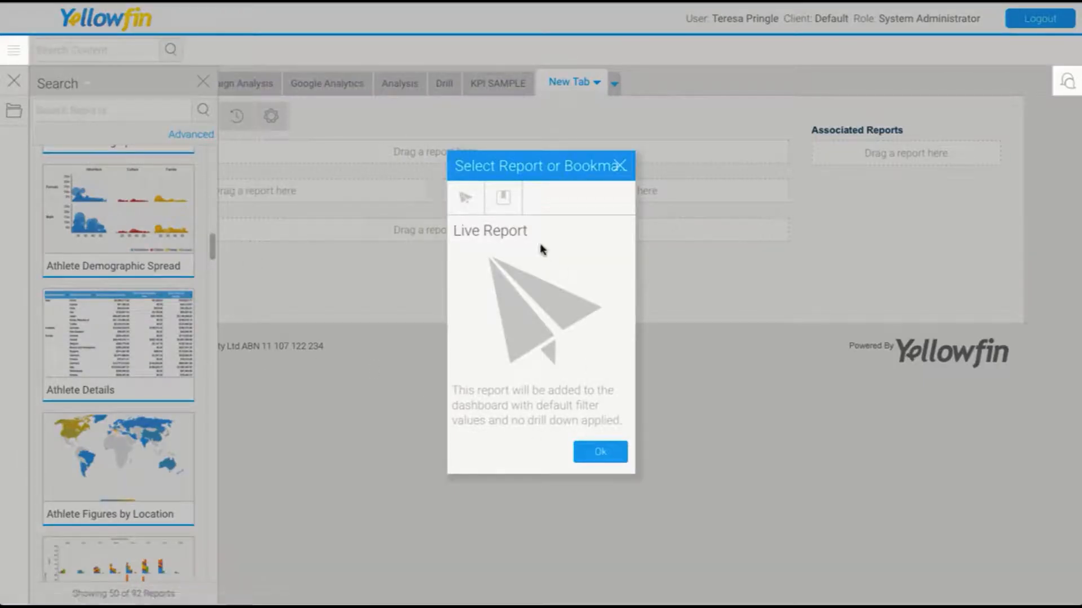
pyautogui.click(600, 456)
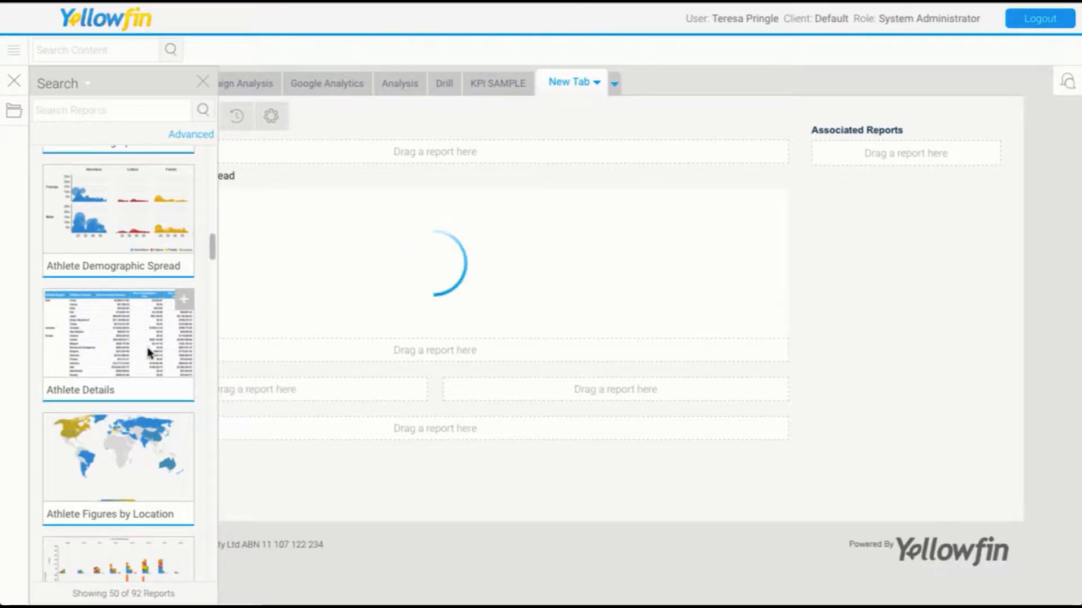
# Add the Athlete Gender Comparison by Demographic & Year report to the bottom row and Athlete Spending to the left middle slot.
pyautogui.scroll(-4, 141, 394)
pyautogui.moveTo(154, 363); pyautogui.dragTo(349, 446)
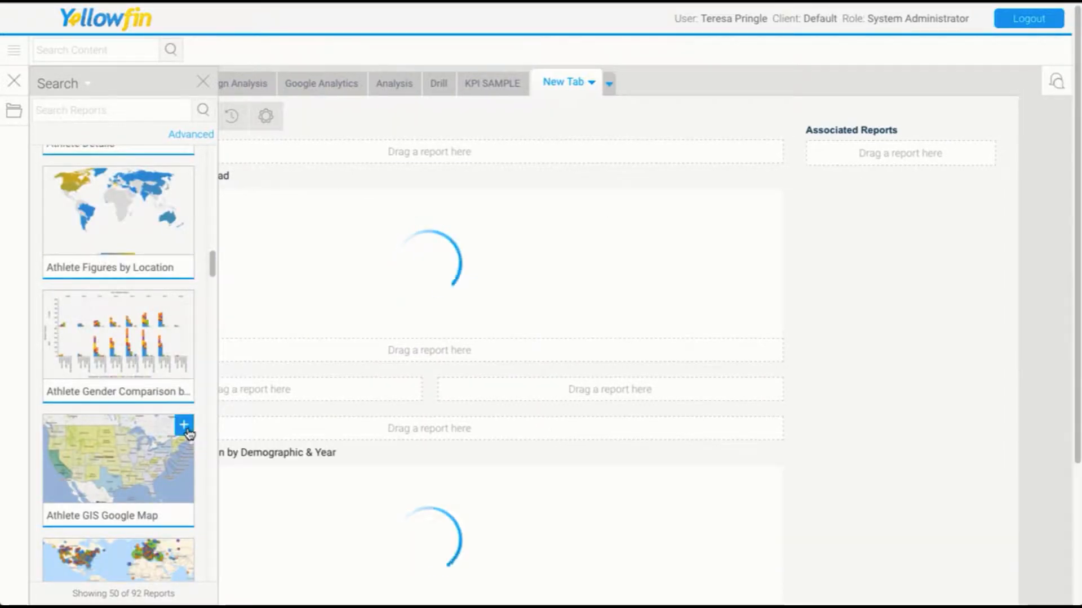
pyautogui.scroll(-15, 140, 425)
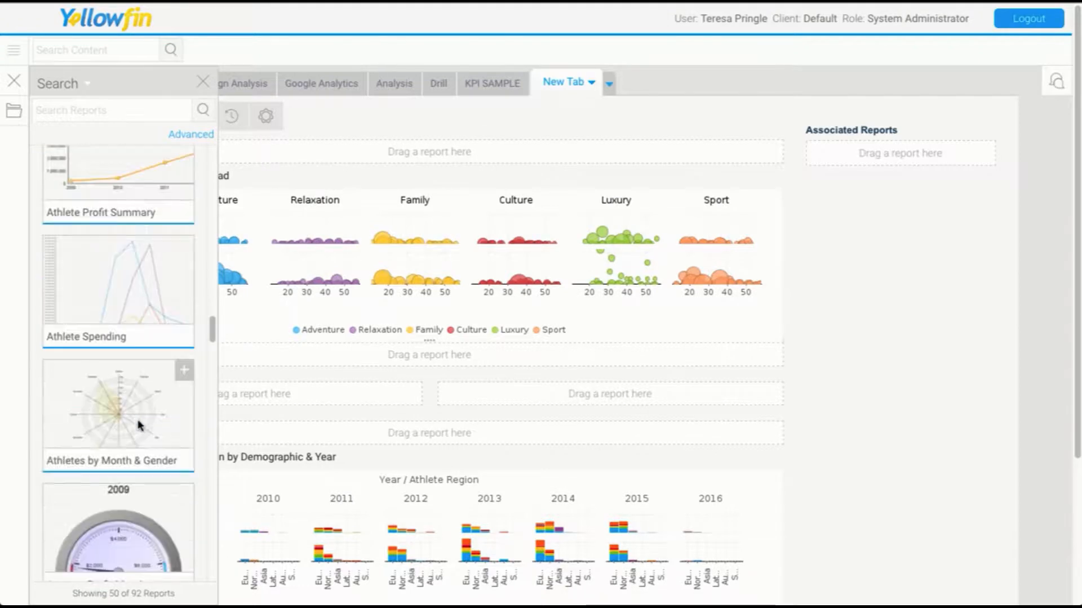
pyautogui.moveTo(109, 273); pyautogui.dragTo(314, 392)
# Add the Athlete Demographic Breakdown report to the right middle slot of the dashboard.
pyautogui.scroll(-8, 121, 427)
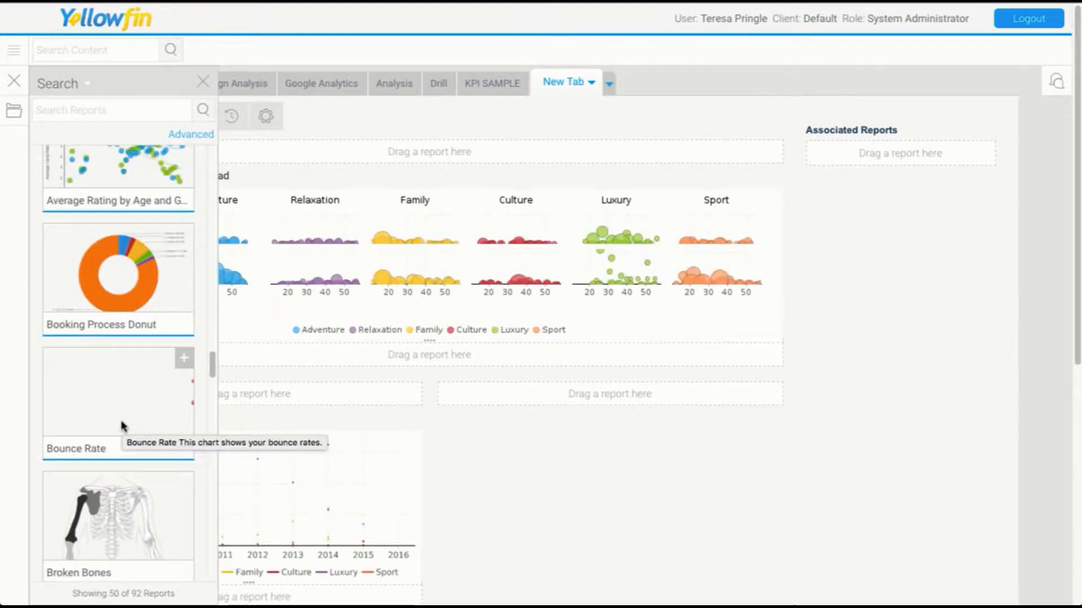
pyautogui.scroll(-12, 121, 426)
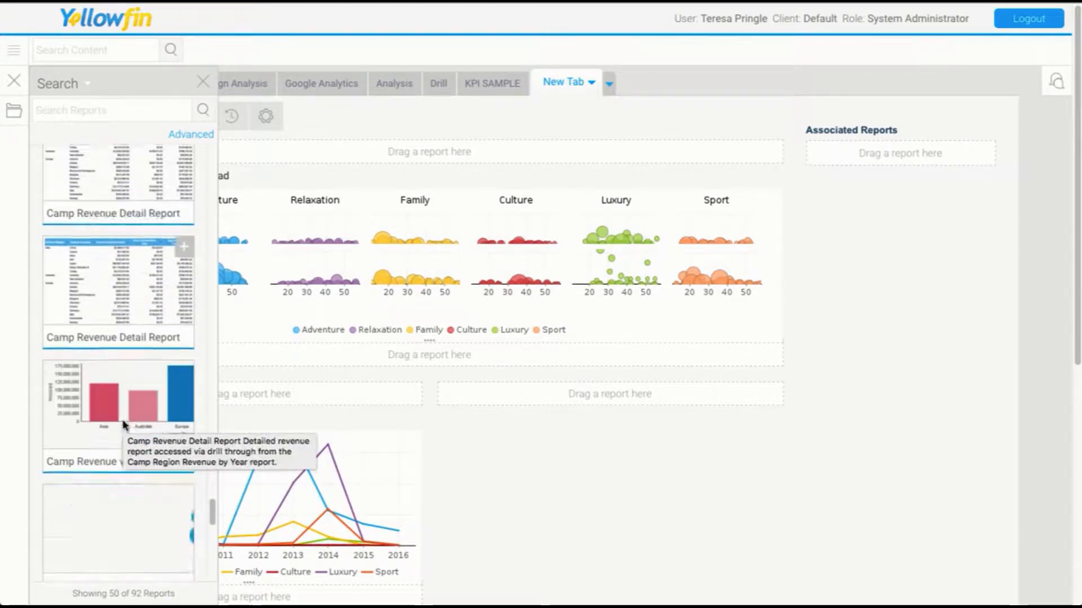
pyautogui.scroll(-3, 123, 419)
pyautogui.scroll(20, 123, 419)
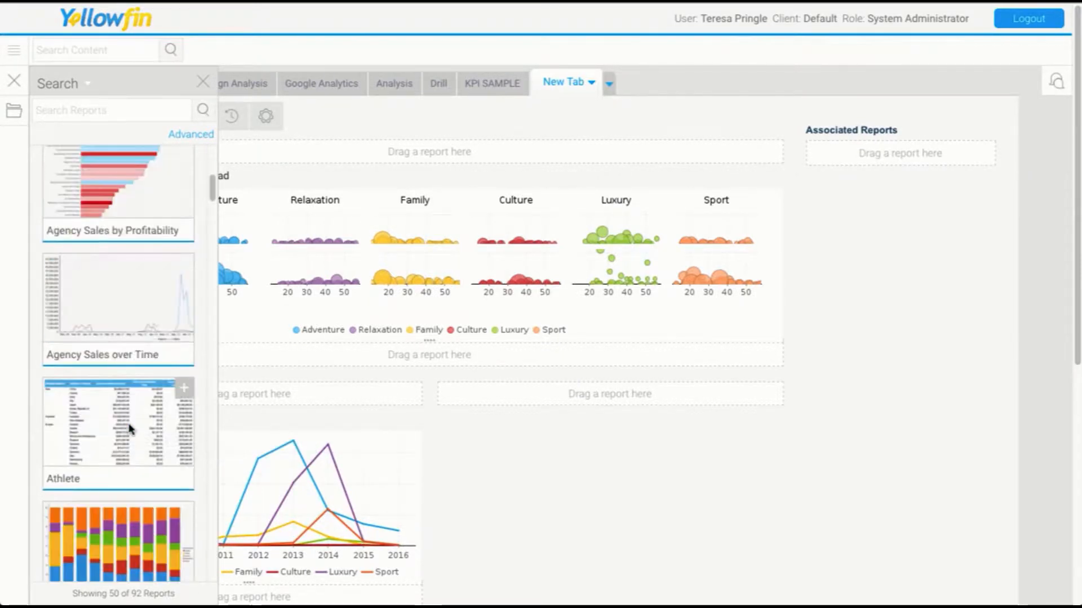
pyautogui.scroll(3, 129, 429)
pyautogui.scroll(-7, 129, 429)
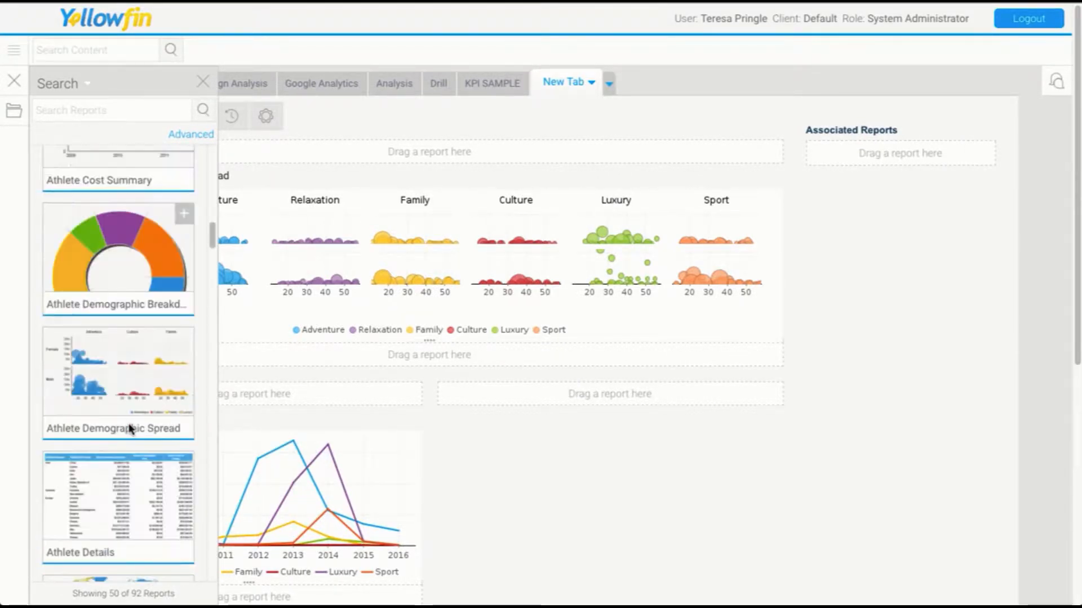
pyautogui.moveTo(102, 276); pyautogui.dragTo(592, 406)
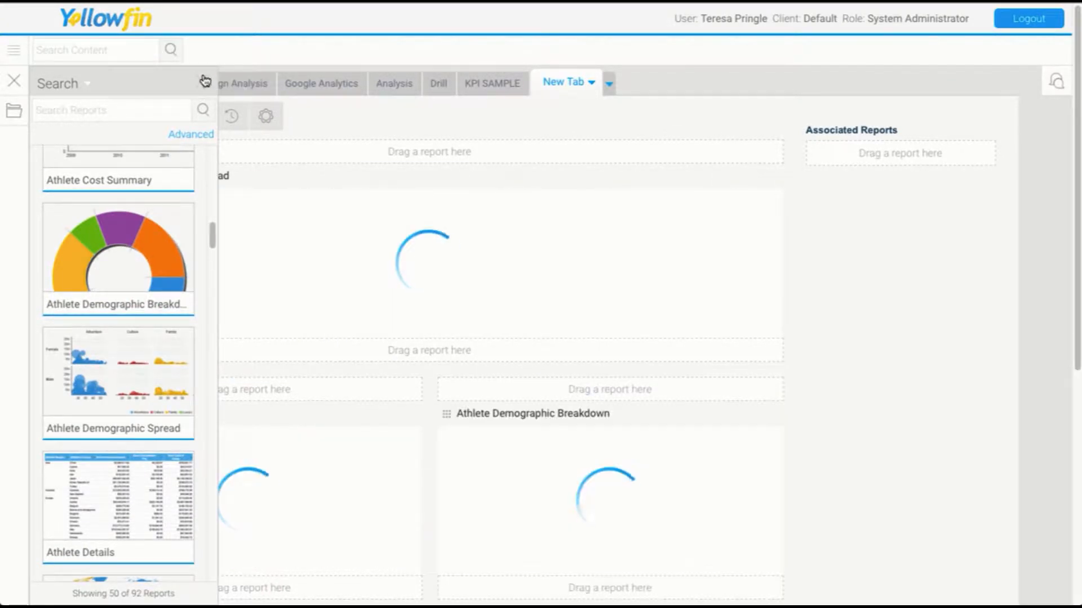
# Increase the height of the Athlete Demographic Spread report.
pyautogui.scroll(-3, 866, 454)
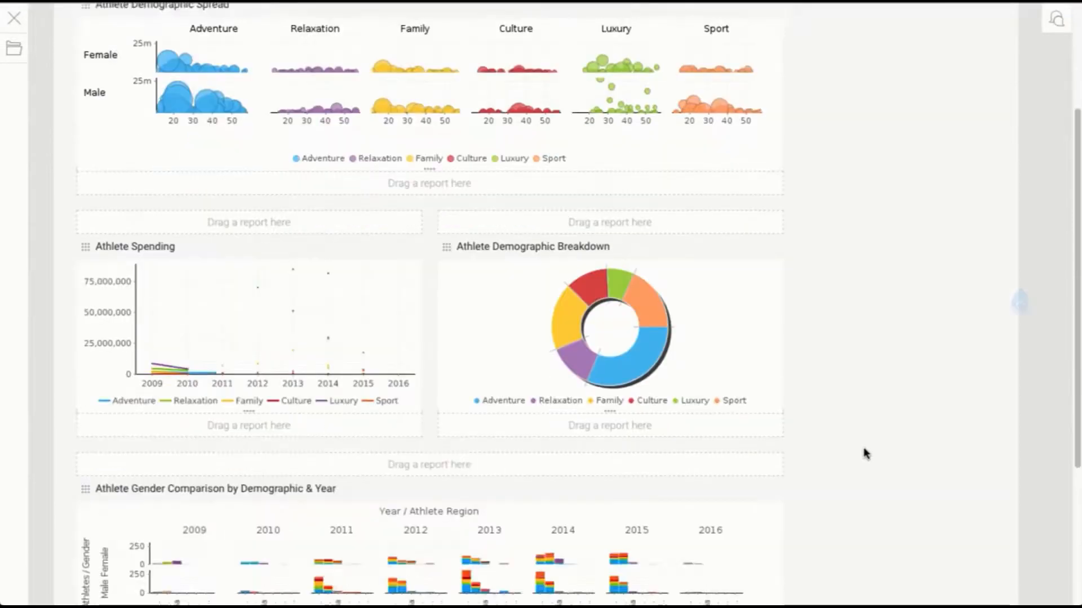
pyautogui.scroll(-3, 866, 454)
pyautogui.scroll(6, 863, 452)
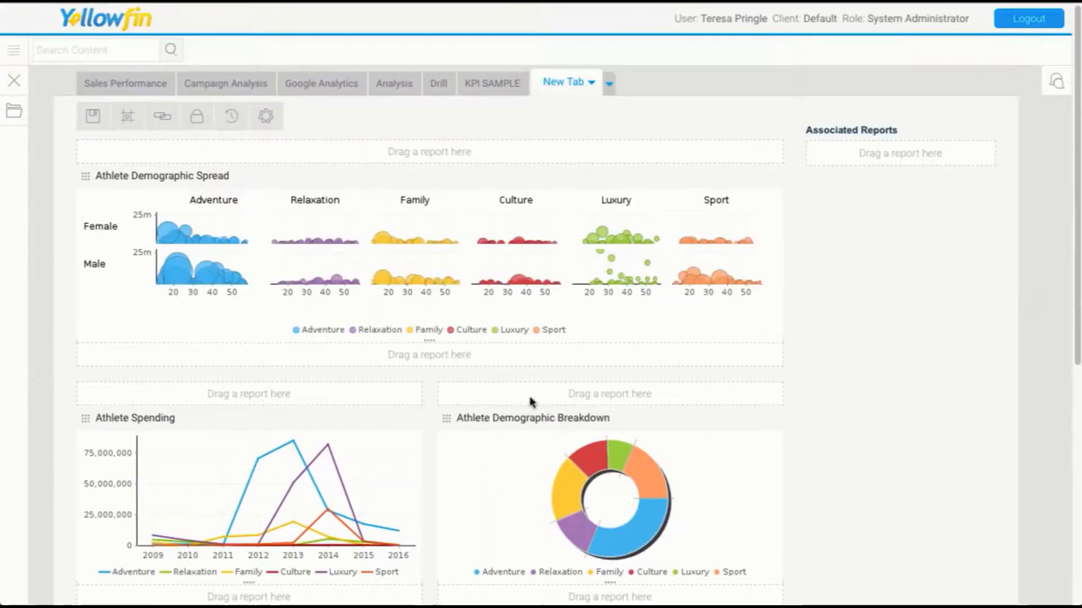
pyautogui.moveTo(429, 340); pyautogui.dragTo(440, 421)
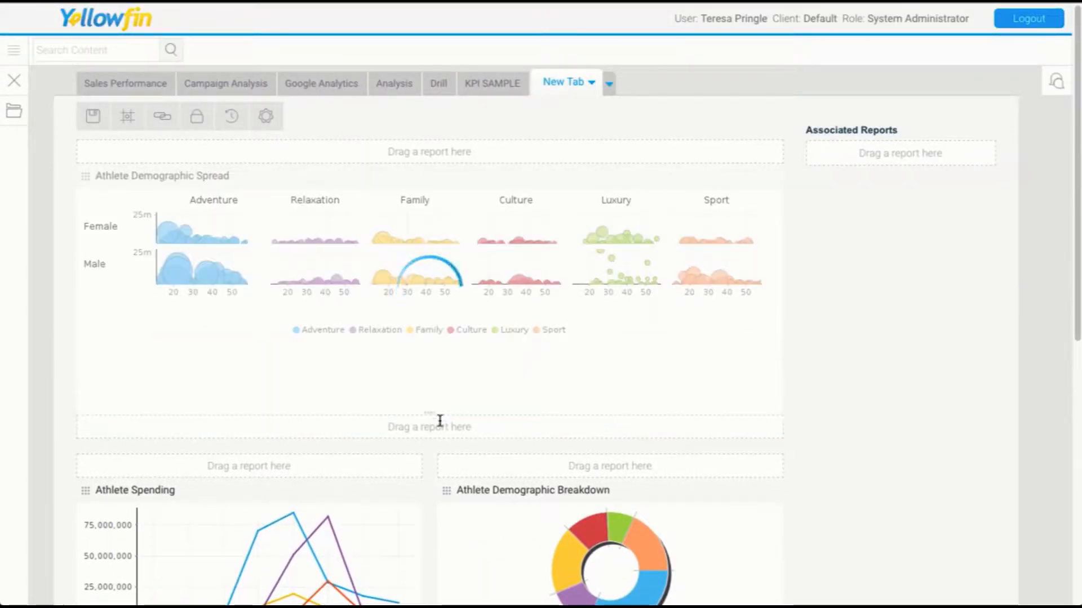
# Increase the heights of the Athlete Demographic Breakdown and Athlete Spending reports.
pyautogui.scroll(-8, 440, 421)
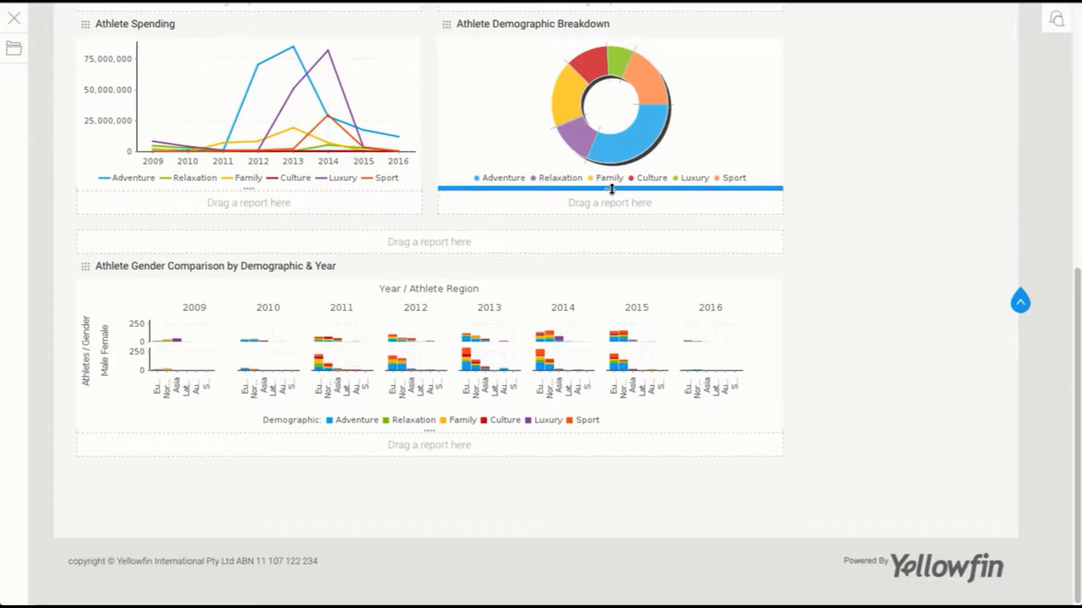
pyautogui.moveTo(611, 190); pyautogui.dragTo(607, 276)
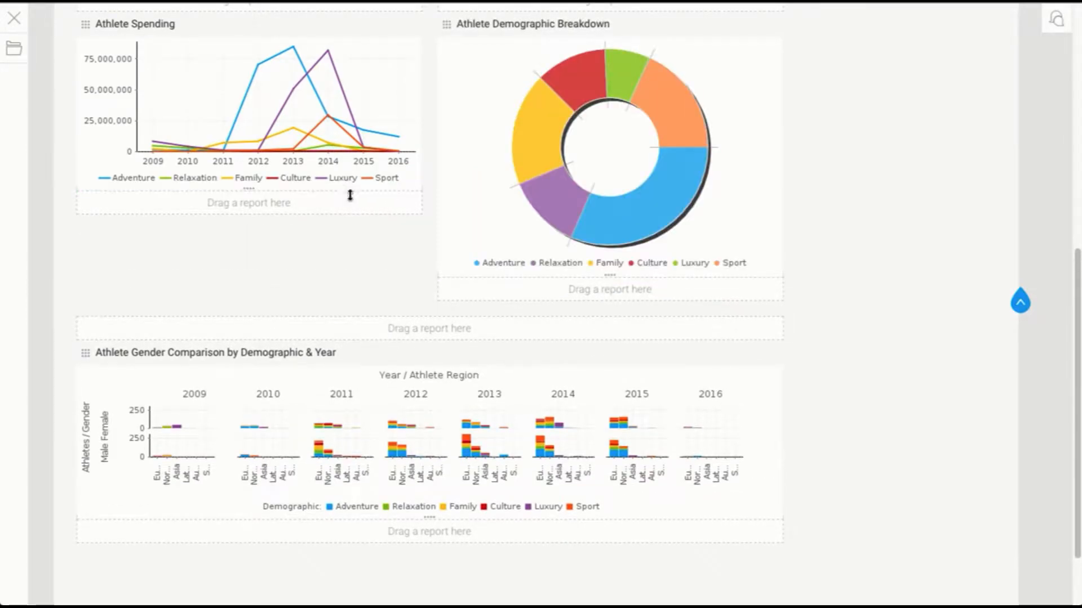
pyautogui.moveTo(350, 192); pyautogui.dragTo(350, 279)
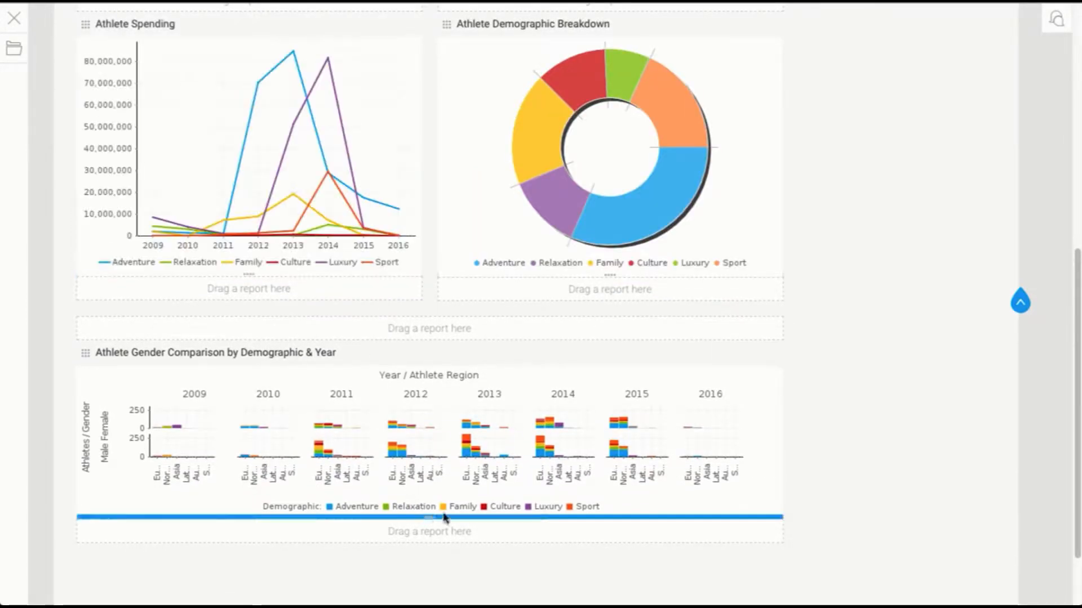
# Increase the height of the Athlete Gender Comparison by Demographic & Year report.
pyautogui.scroll(-2, 467, 502)
pyautogui.moveTo(426, 431); pyautogui.dragTo(437, 501)
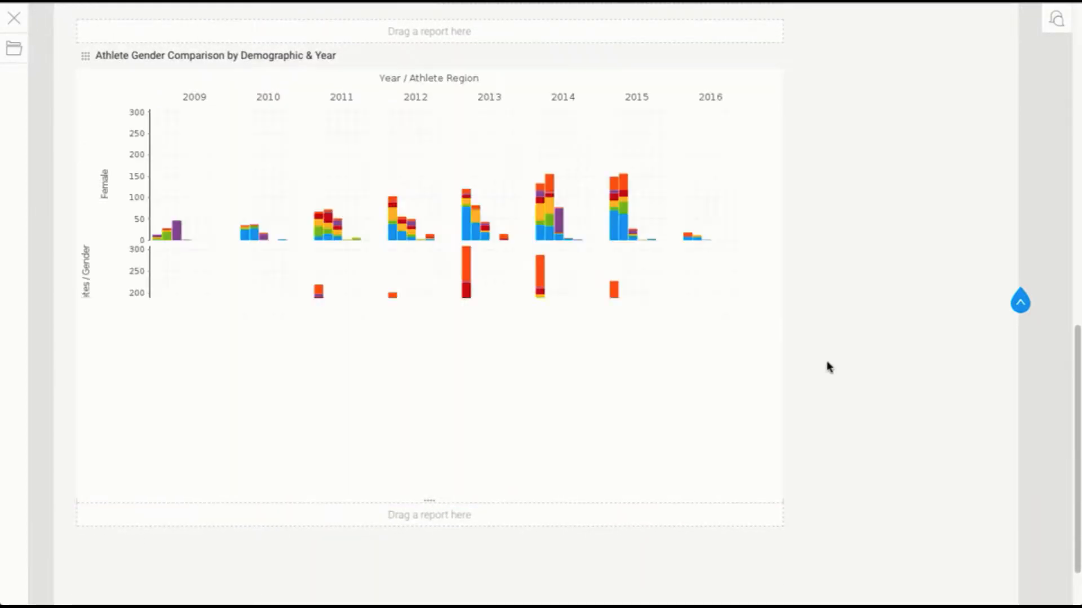
pyautogui.scroll(15, 926, 390)
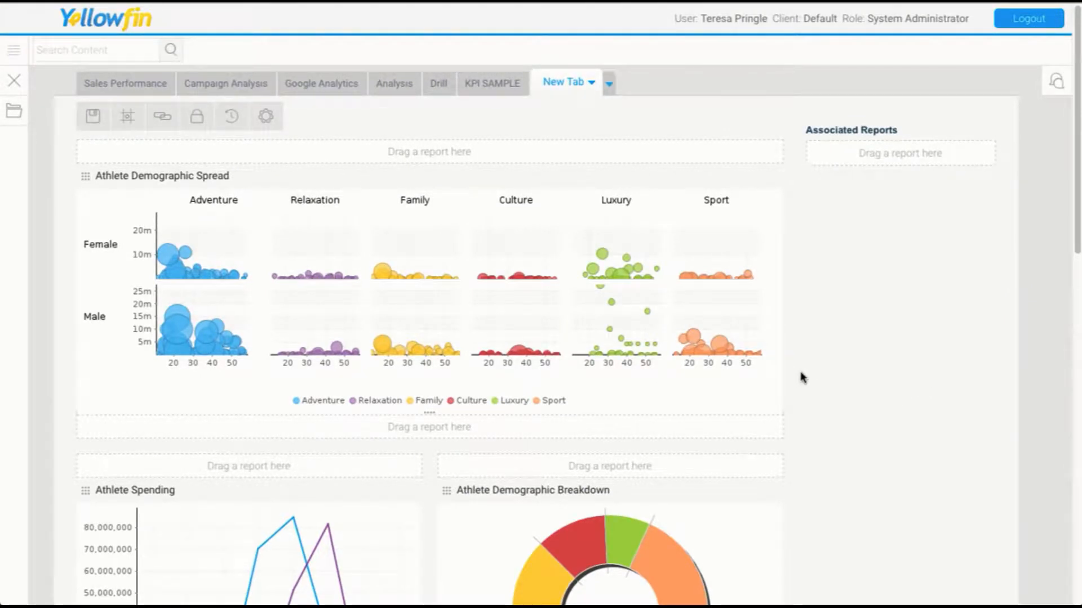
# In Analytic Setup, show the Year, Demographic, Age Group at Camp and Gender prompts for Athlete Demographic Spread.
pyautogui.click(167, 123)
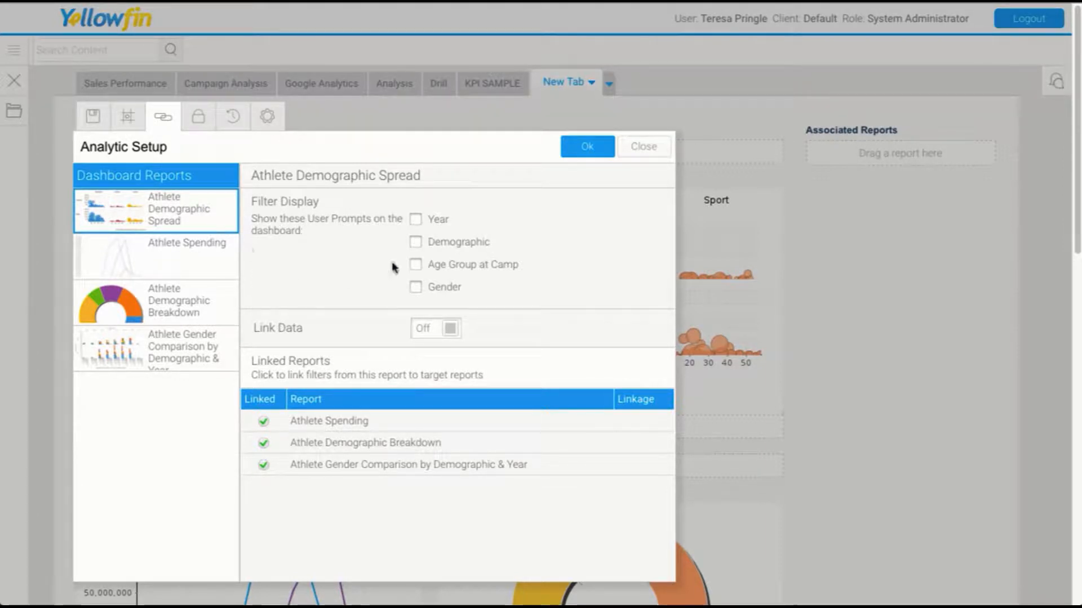
pyautogui.click(416, 220)
pyautogui.click(415, 241)
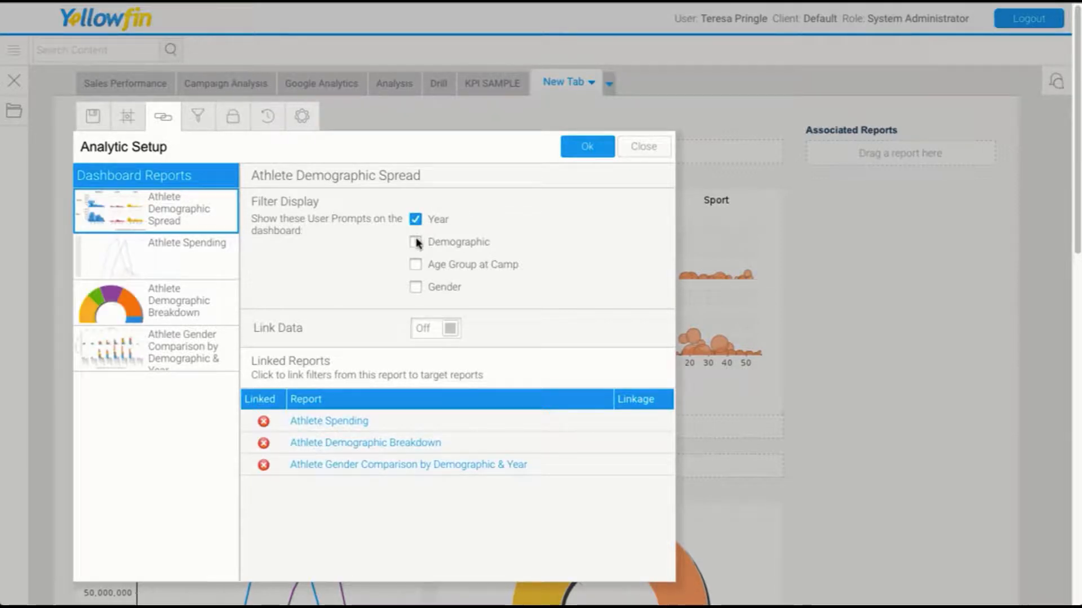
pyautogui.click(416, 288)
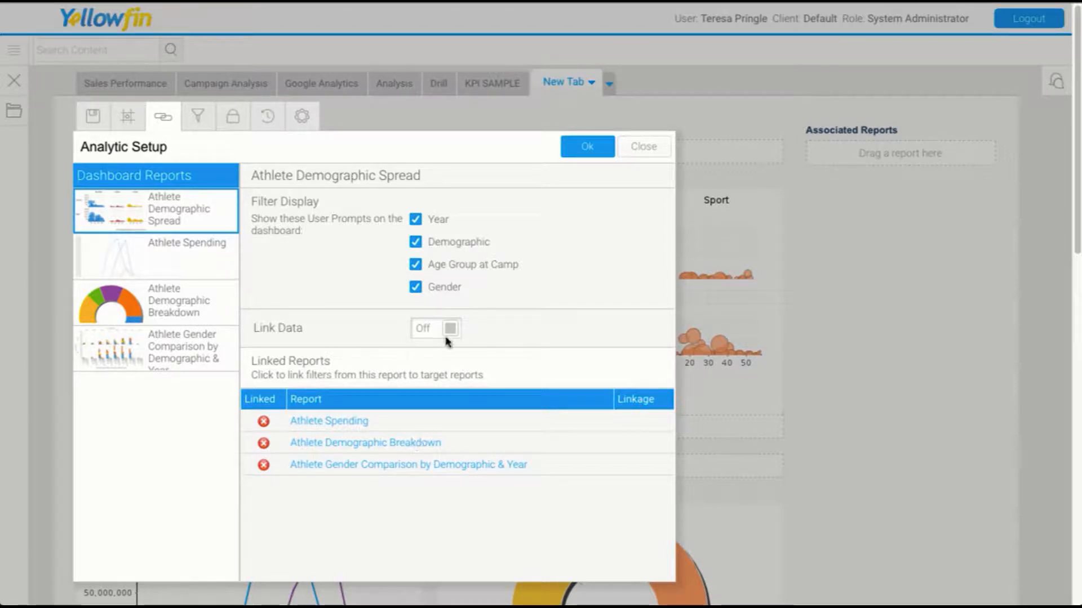
# Set all four filters of Athlete Demographic Spread to link as filters to the Athlete Spending report.
pyautogui.click(333, 421)
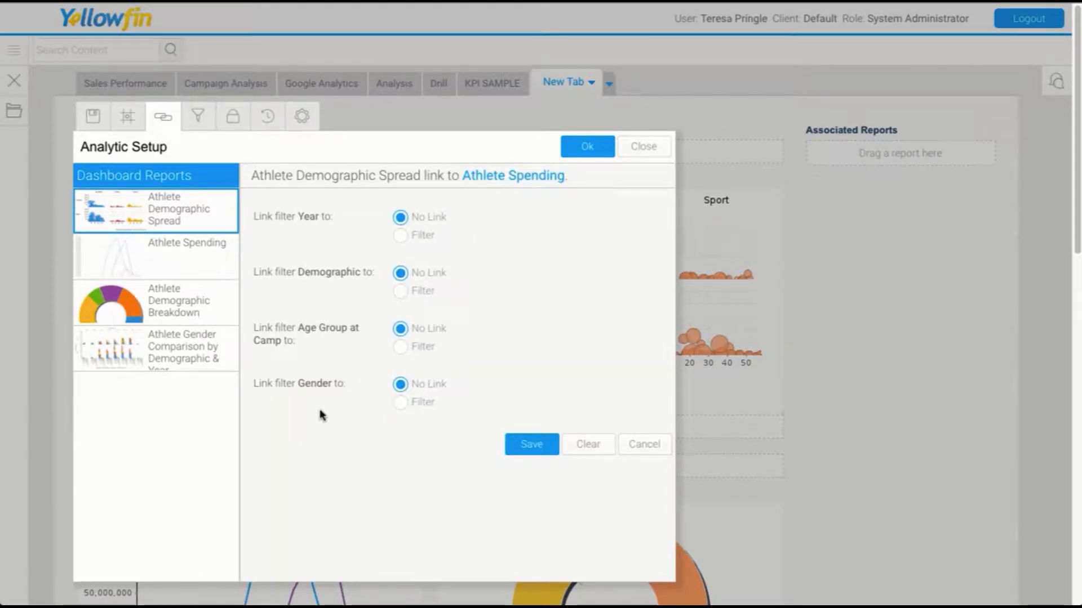
pyautogui.click(400, 402)
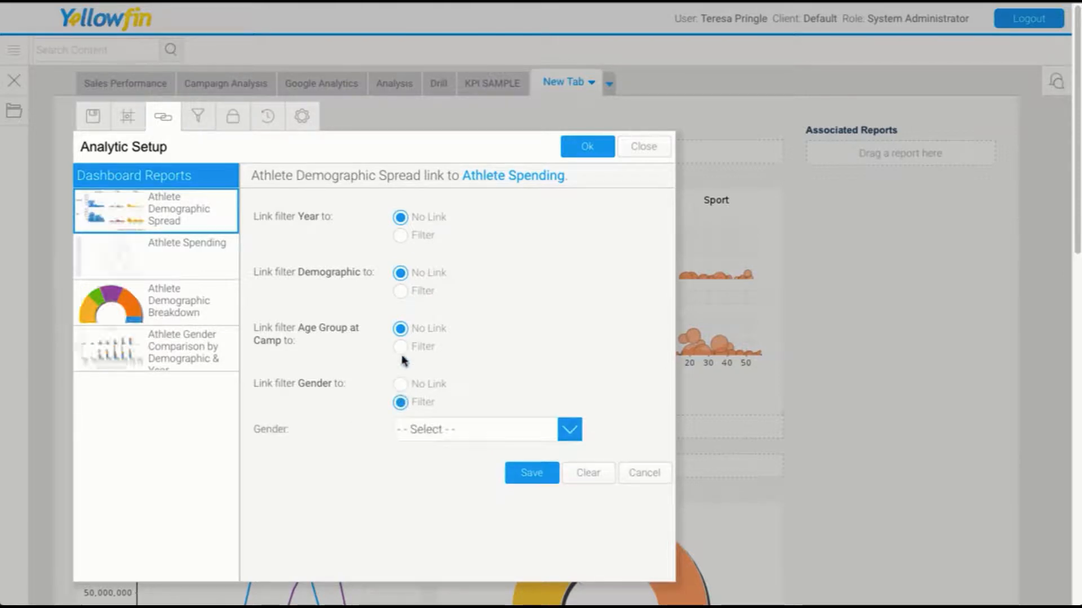
pyautogui.click(400, 346)
pyautogui.click(400, 291)
pyautogui.click(400, 235)
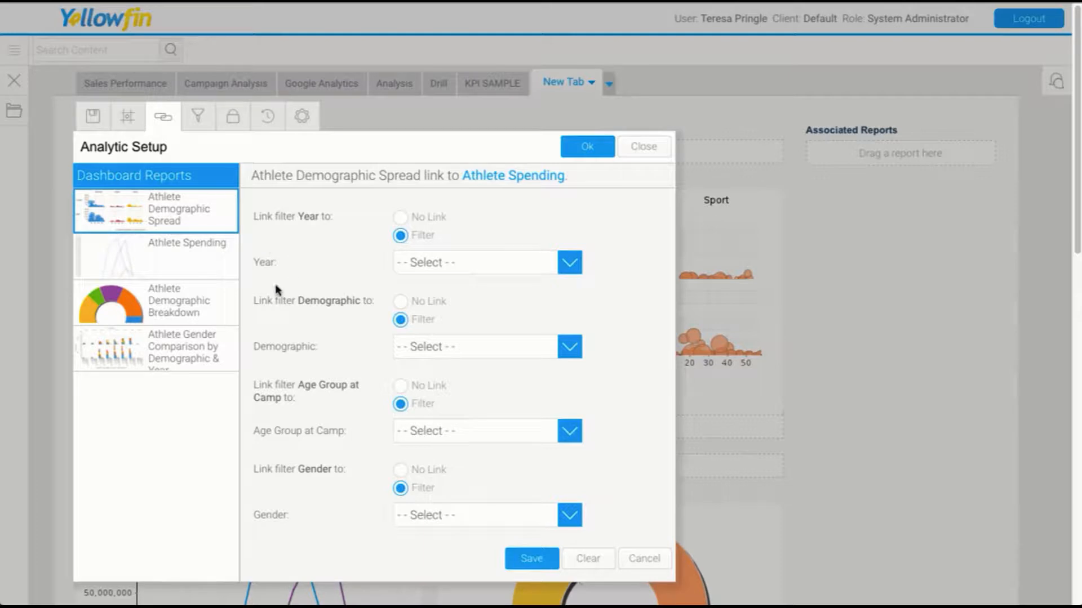
# Map the Year, Demographic, Age Group at Camp and Gender filters to the matching Athlete Spending fields and save the link.
pyautogui.click(445, 263)
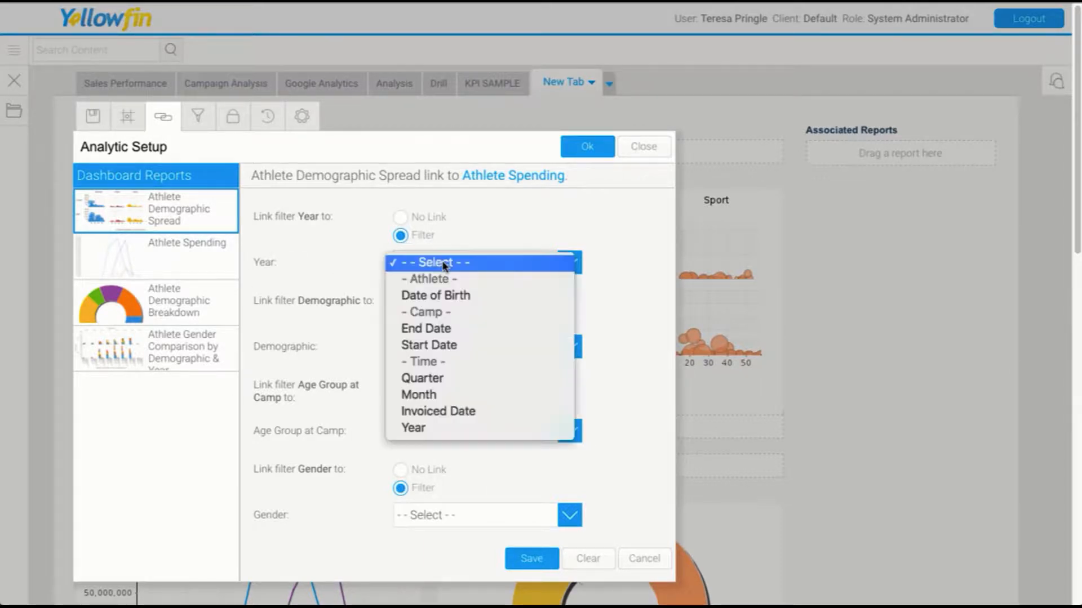
pyautogui.click(420, 430)
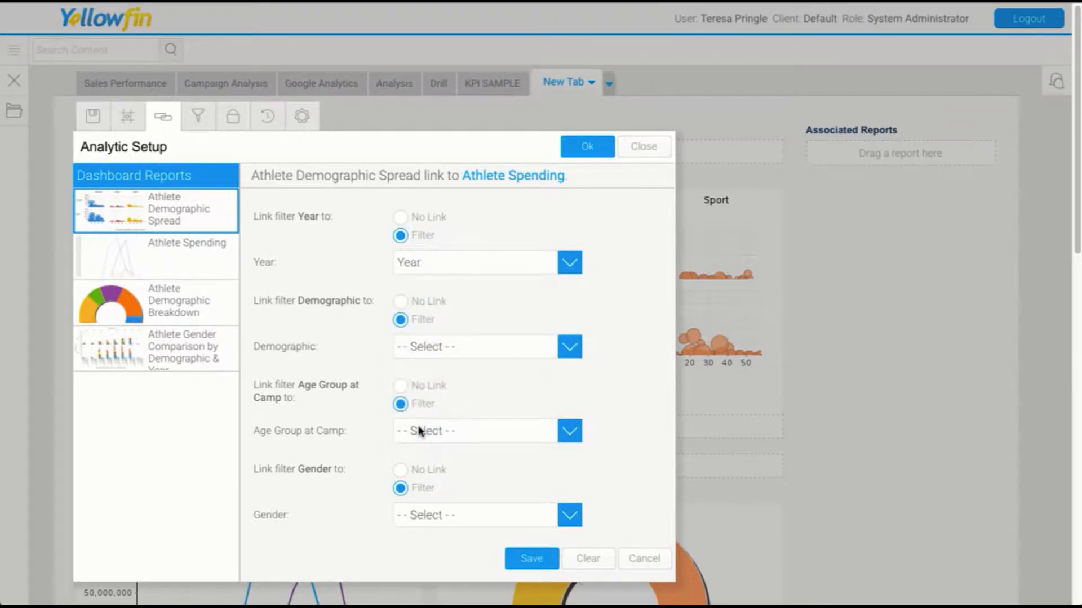
pyautogui.click(450, 355)
pyautogui.scroll(5, 450, 346)
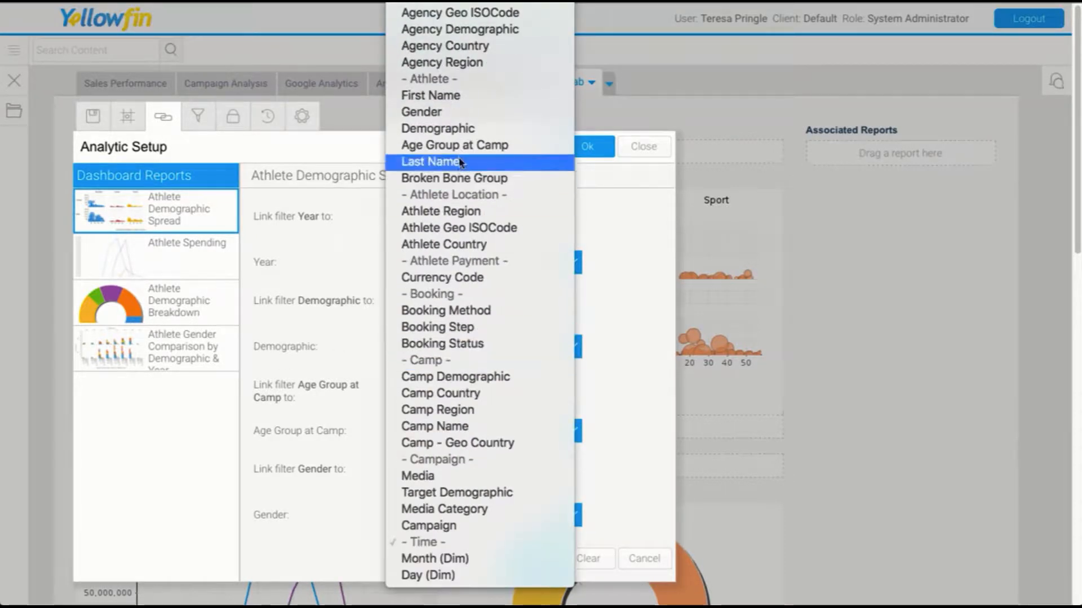
pyautogui.click(437, 129)
pyautogui.click(422, 432)
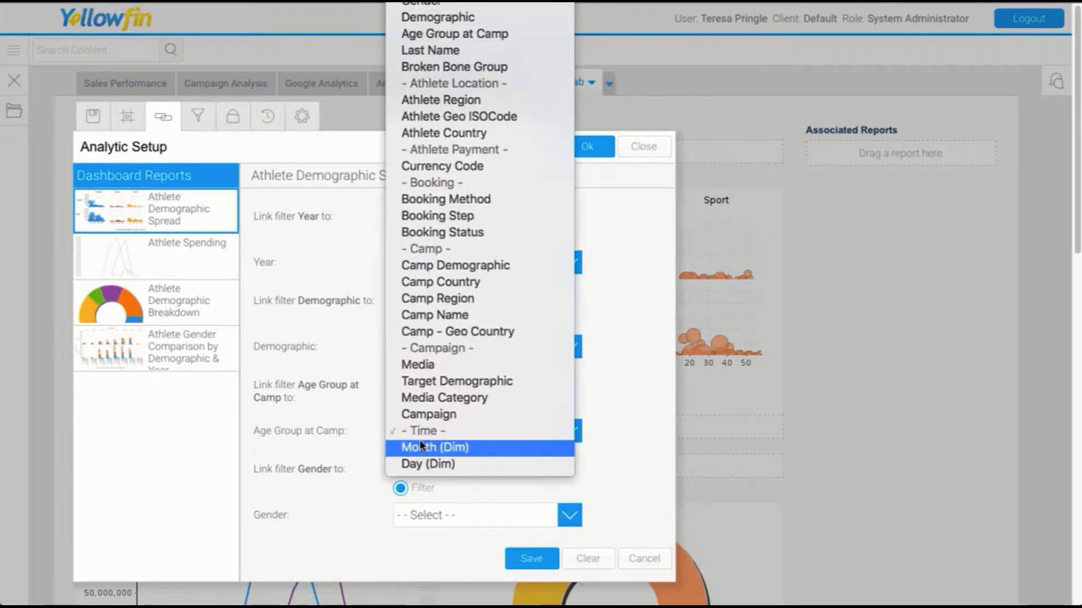
pyautogui.scroll(3, 445, 417)
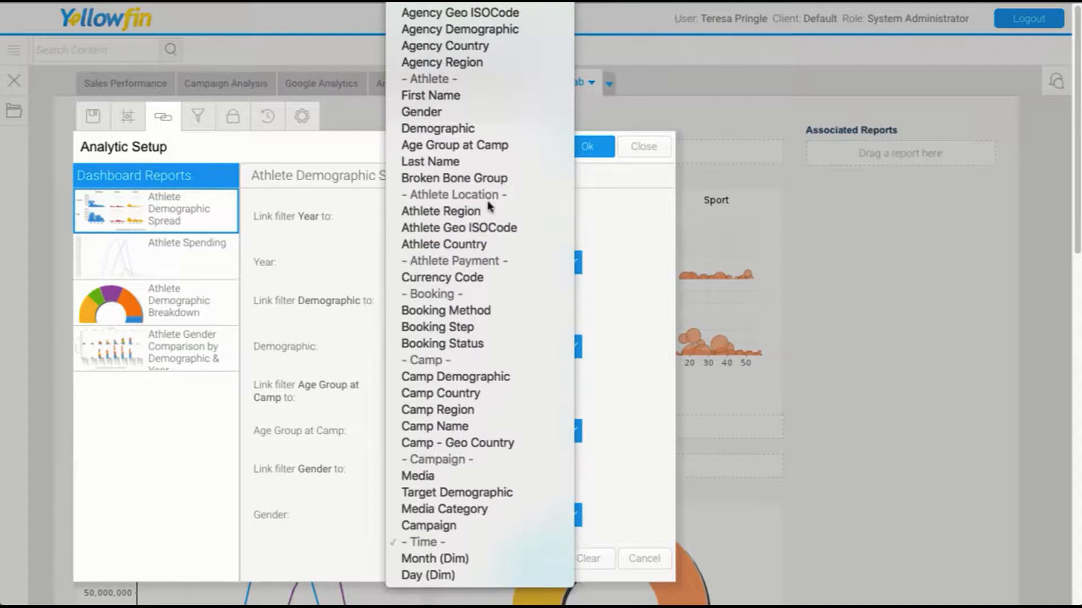
pyautogui.click(479, 146)
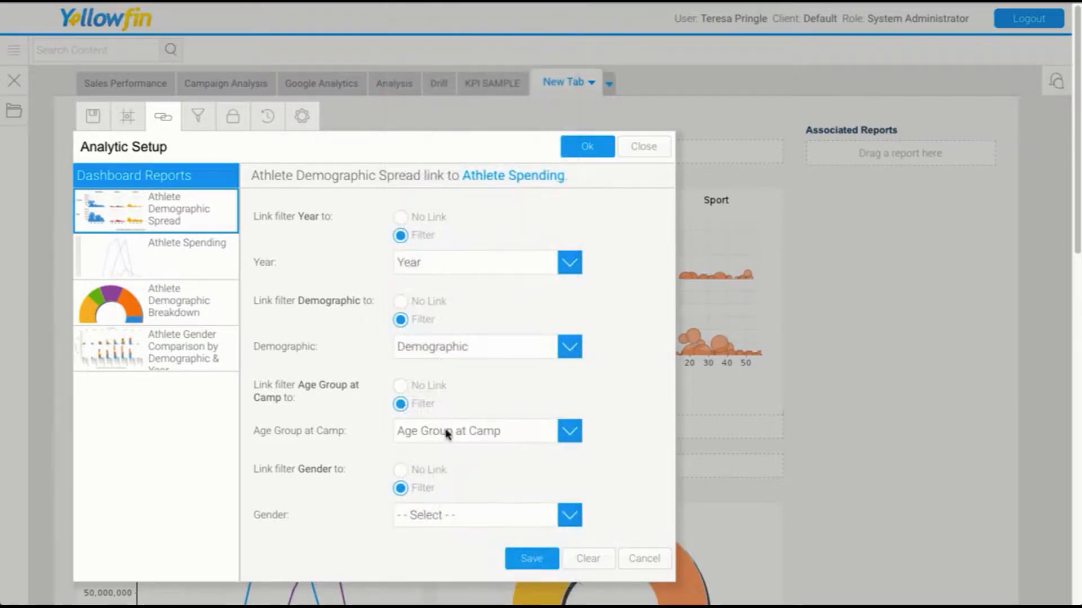
pyautogui.click(432, 517)
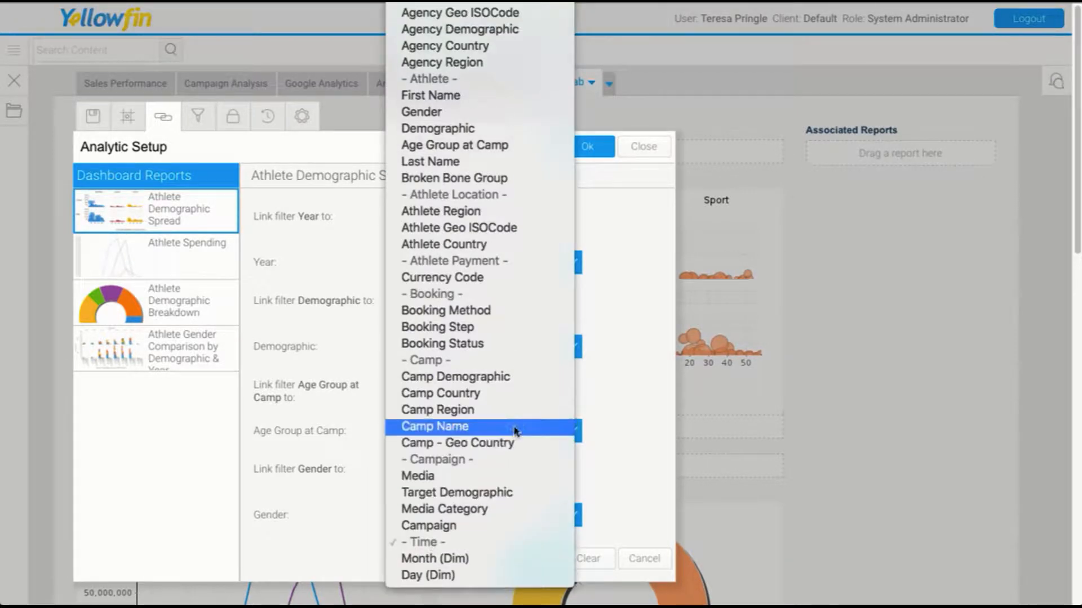
pyautogui.click(452, 114)
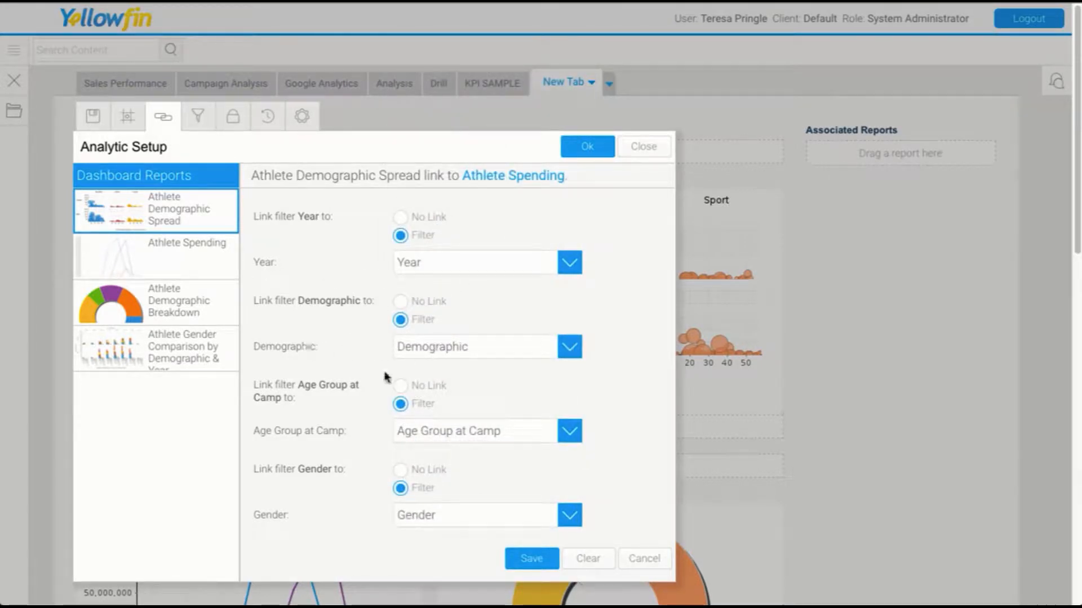
pyautogui.click(529, 559)
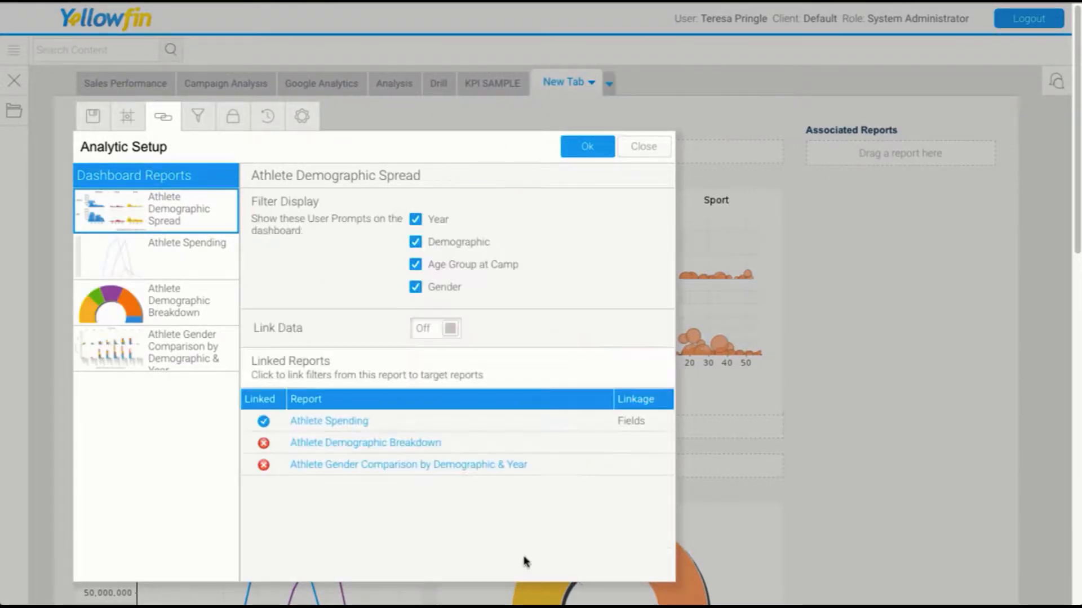
# Set all four filters of Athlete Demographic Spread to link as filters to the Athlete Demographic Breakdown report.
pyautogui.click(321, 448)
pyautogui.click(401, 402)
pyautogui.click(400, 347)
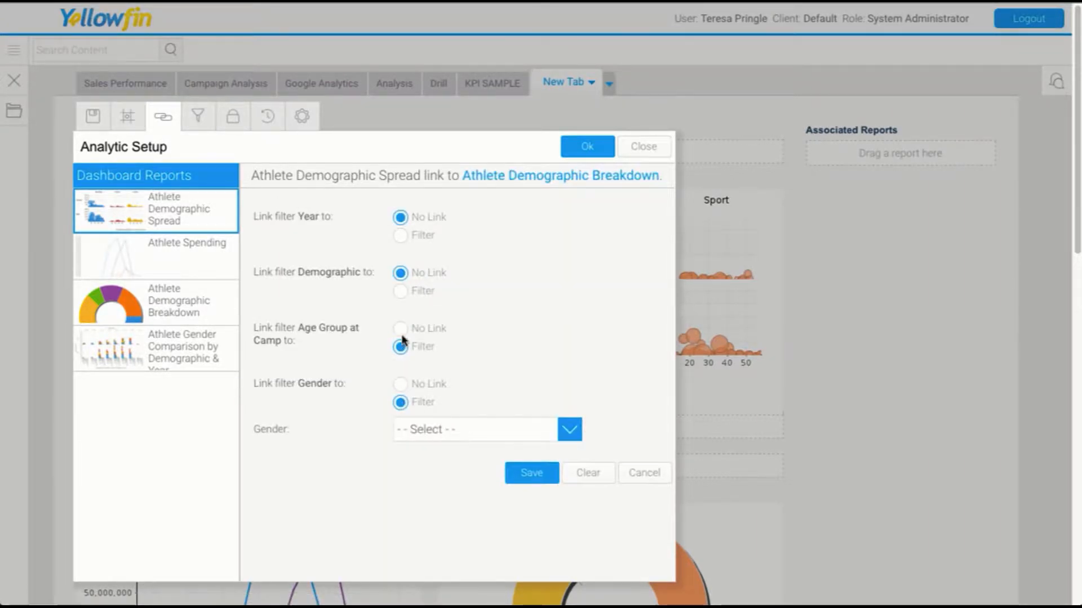
pyautogui.click(400, 291)
pyautogui.click(400, 235)
# Map the filters to the Year, Demographic, Age Group at Camp and Gender fields of Athlete Demographic Breakdown and save the link.
pyautogui.click(425, 263)
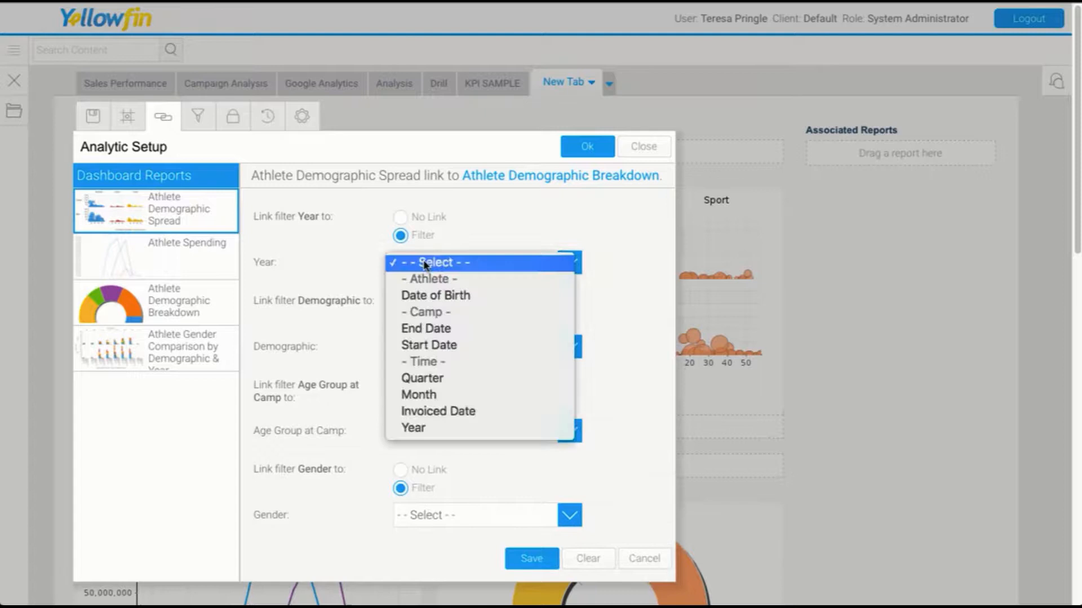
pyautogui.click(451, 429)
pyautogui.click(434, 349)
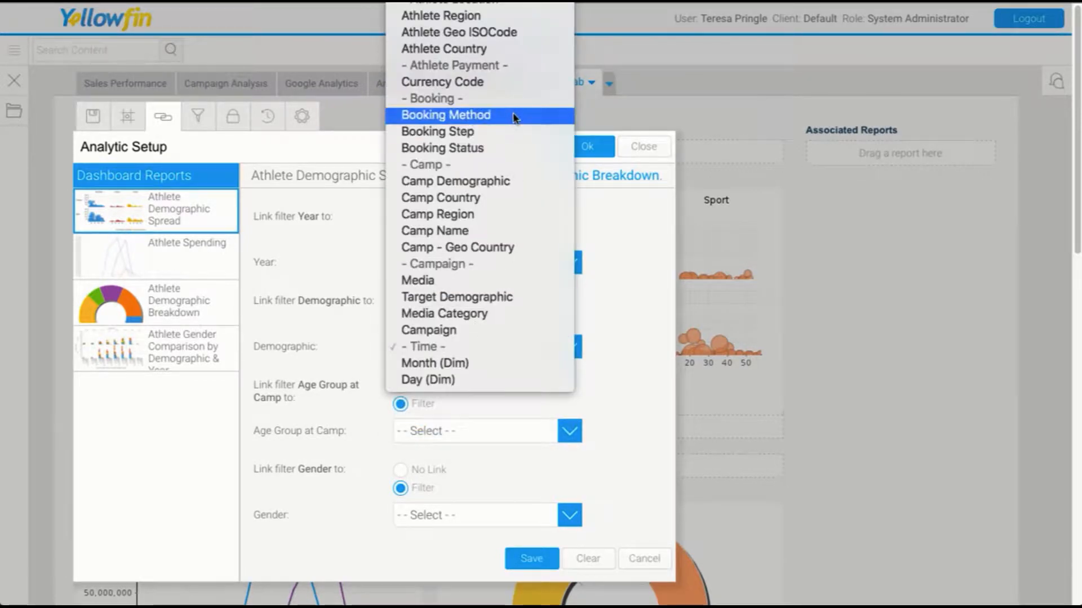
pyautogui.scroll(2, 514, 116)
pyautogui.click(478, 2)
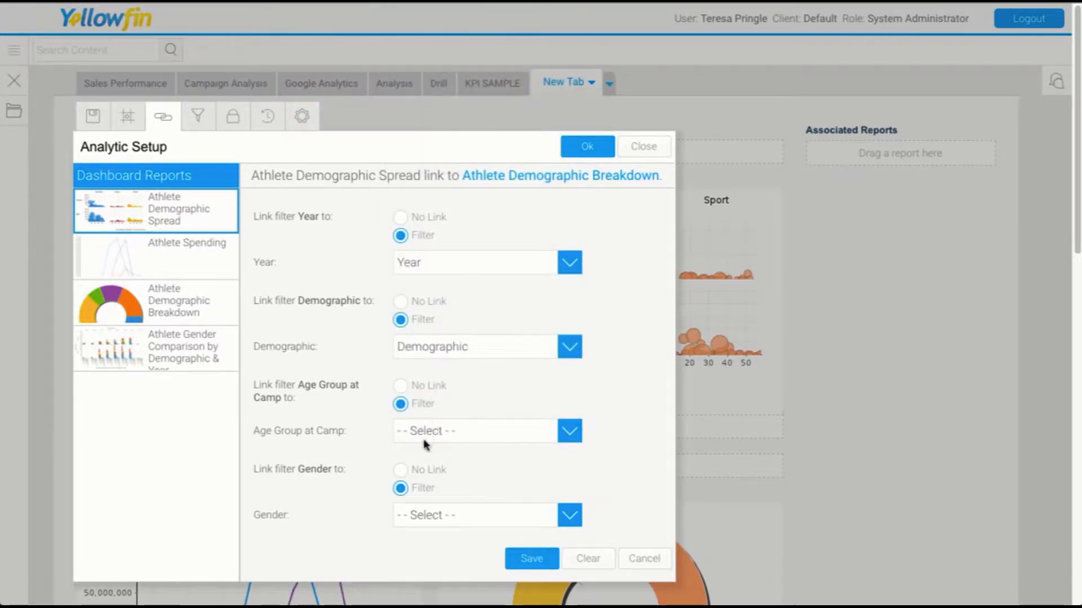
pyautogui.click(425, 438)
pyautogui.click(479, 2)
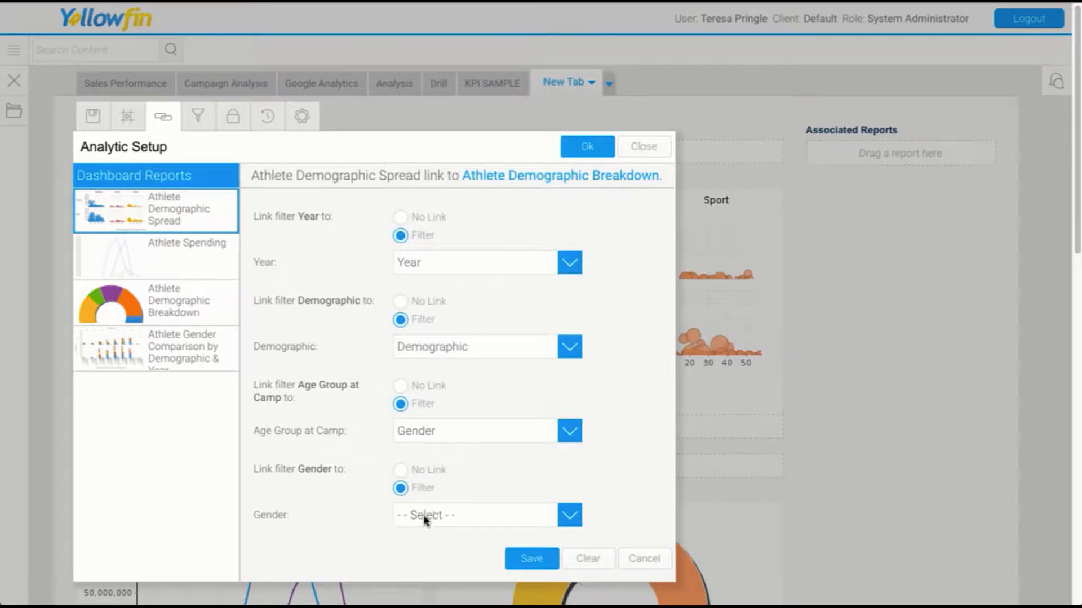
pyautogui.click(434, 431)
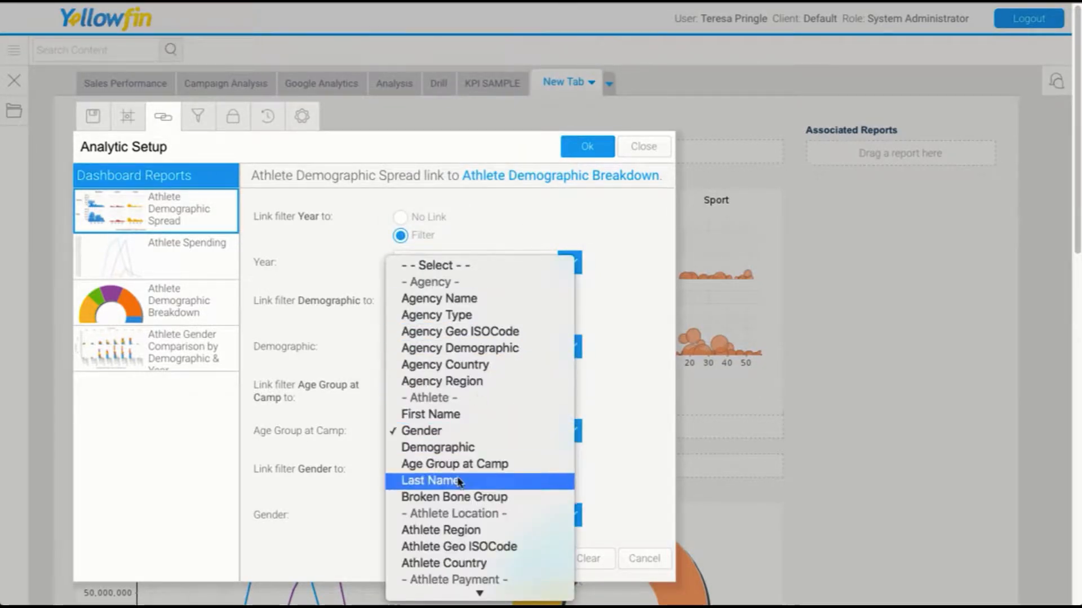
pyautogui.click(496, 465)
pyautogui.click(448, 515)
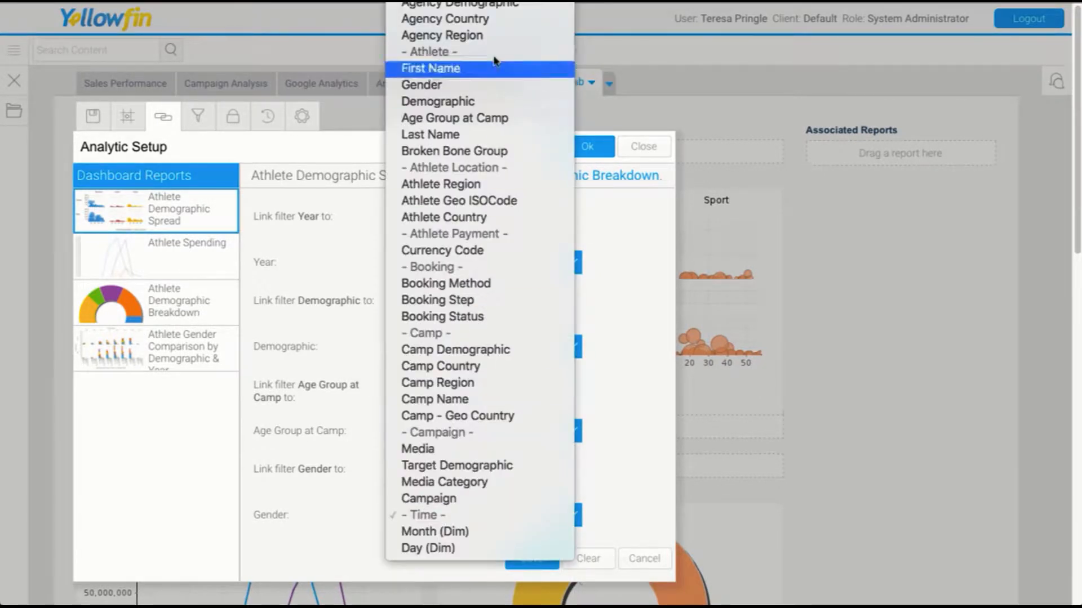
pyautogui.click(442, 86)
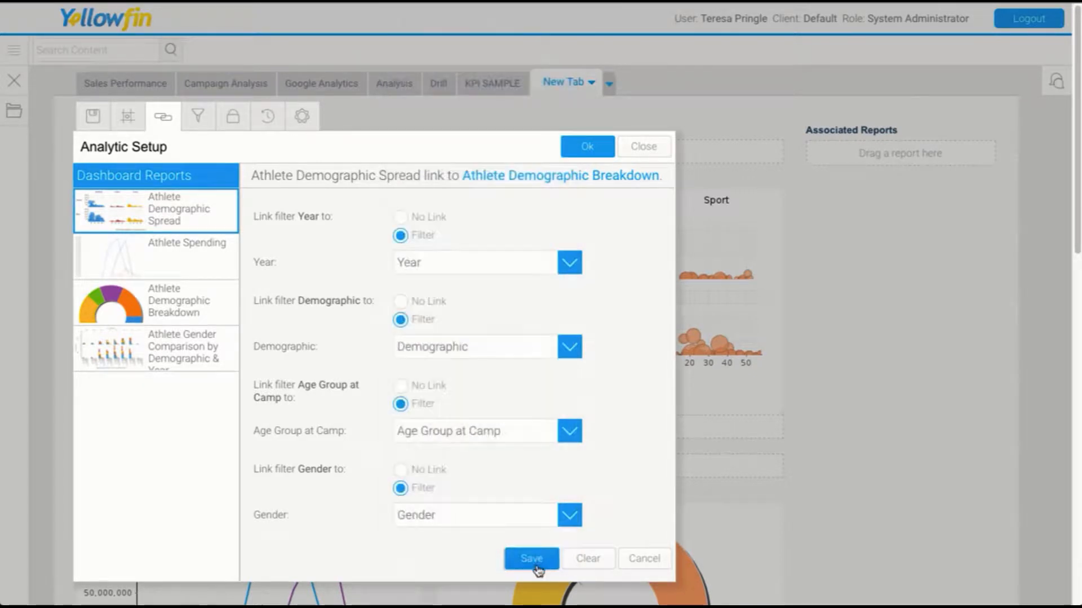
pyautogui.click(531, 558)
# Set all four filters to link as filters to the Athlete Gender Comparison by Demographic & Year report.
pyautogui.click(339, 469)
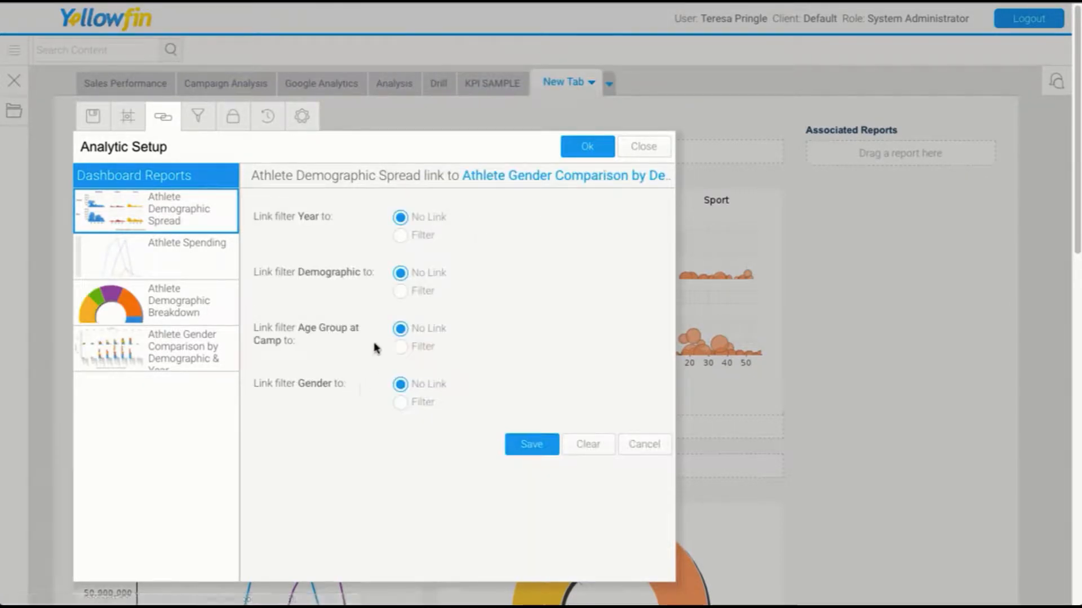
pyautogui.click(401, 401)
pyautogui.click(400, 346)
pyautogui.click(401, 290)
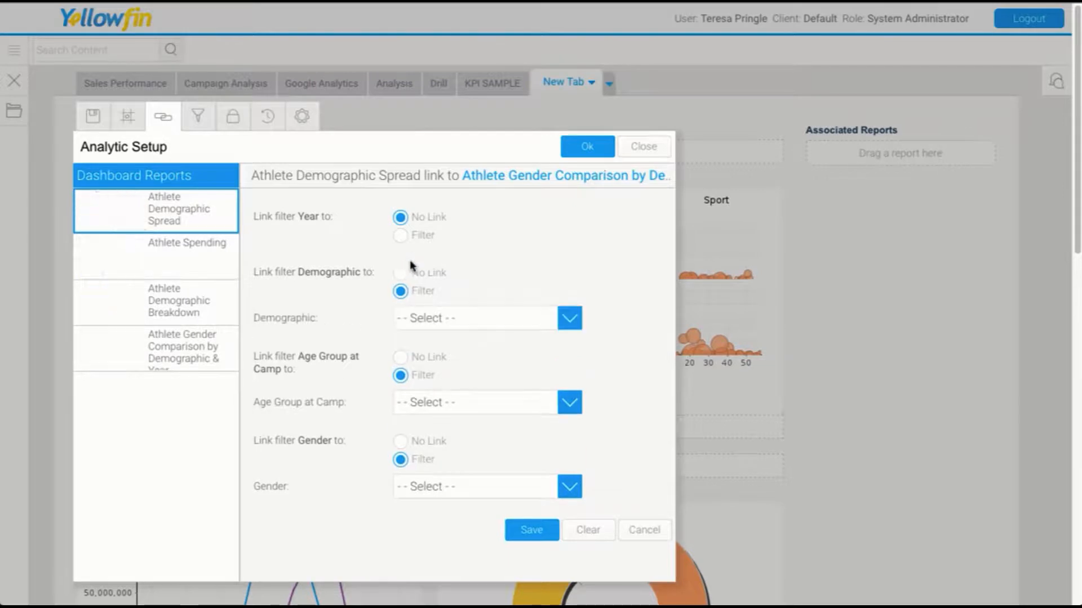
pyautogui.click(408, 239)
# Map Gender, Age Group at Camp, Demographic and Year to their matching fields, save the link and close Analytic Setup.
pyautogui.click(434, 515)
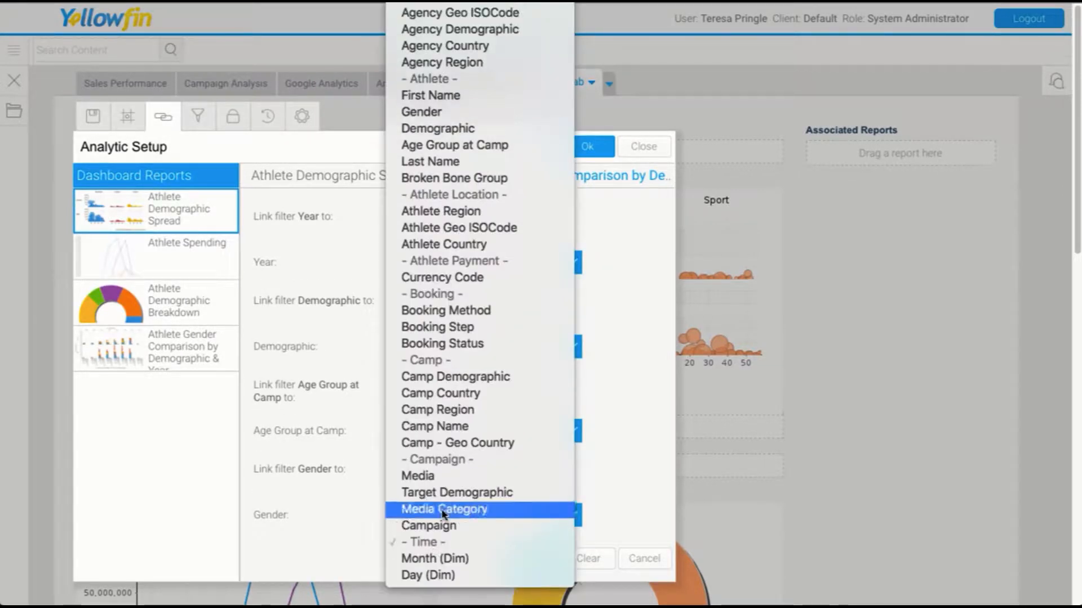
pyautogui.click(422, 111)
pyautogui.click(430, 432)
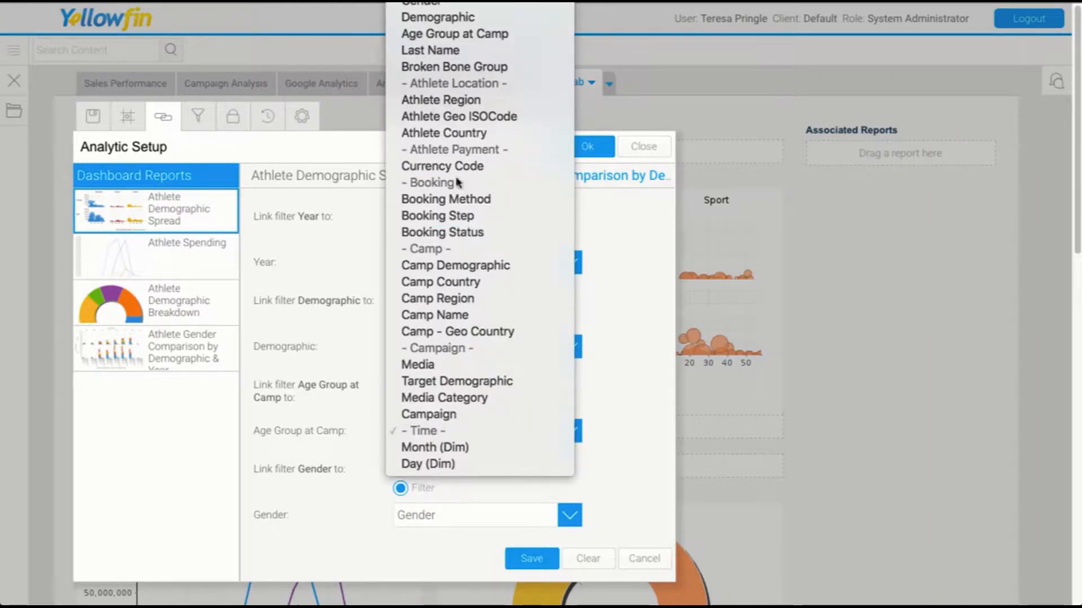
pyautogui.click(449, 37)
pyautogui.click(439, 346)
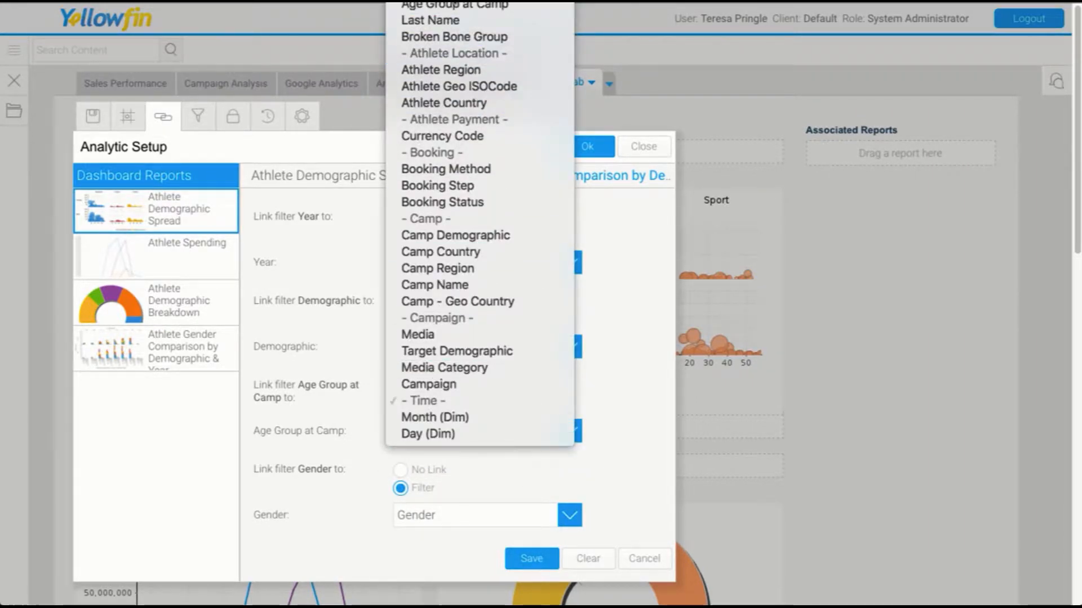
pyautogui.click(445, 16)
pyautogui.click(454, 260)
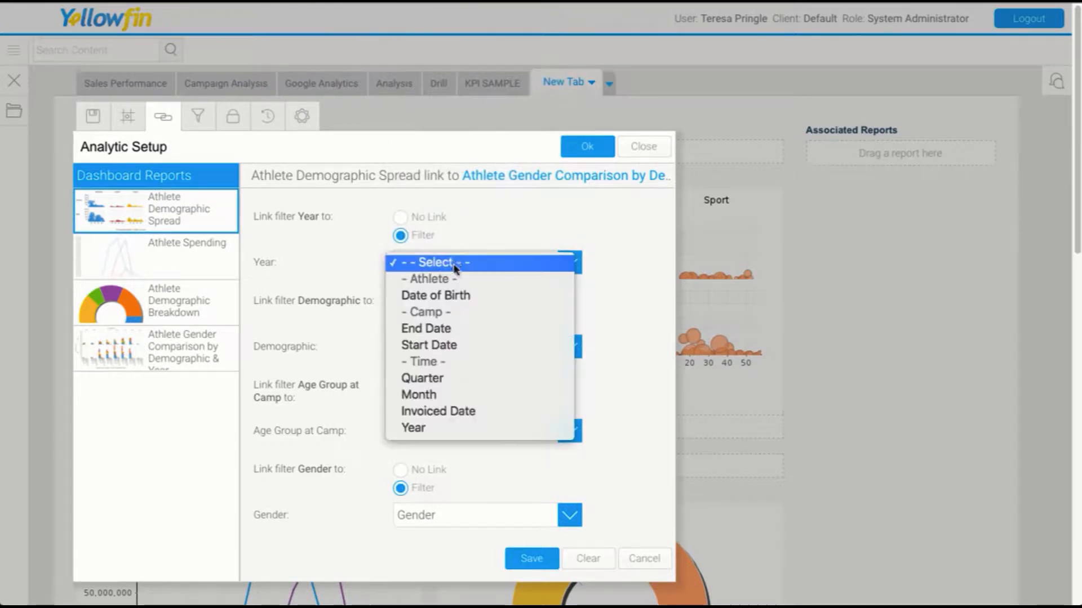
pyautogui.click(436, 426)
pyautogui.click(530, 560)
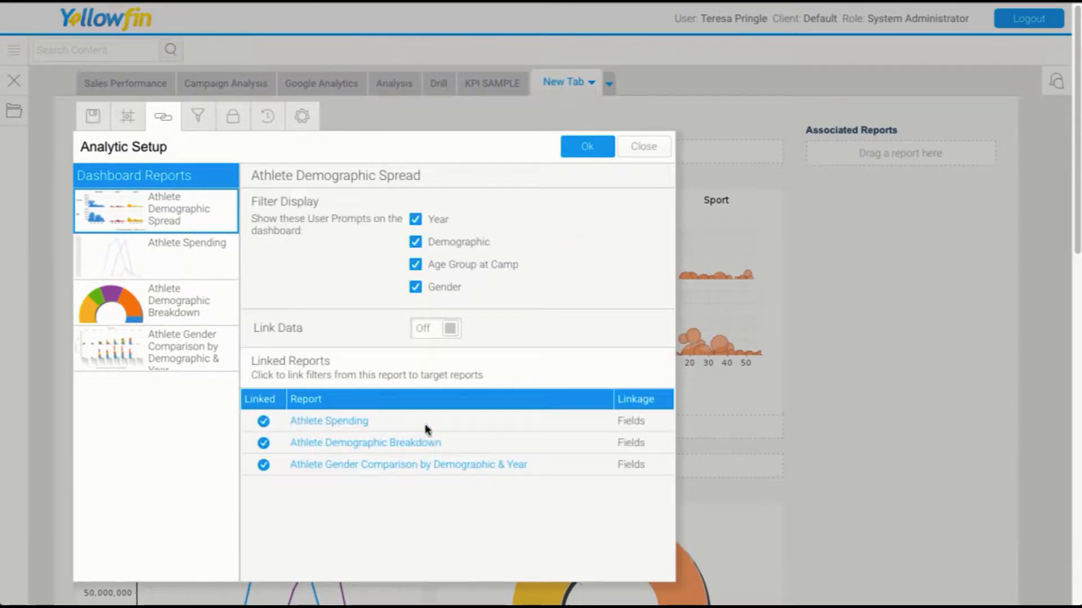
pyautogui.click(584, 155)
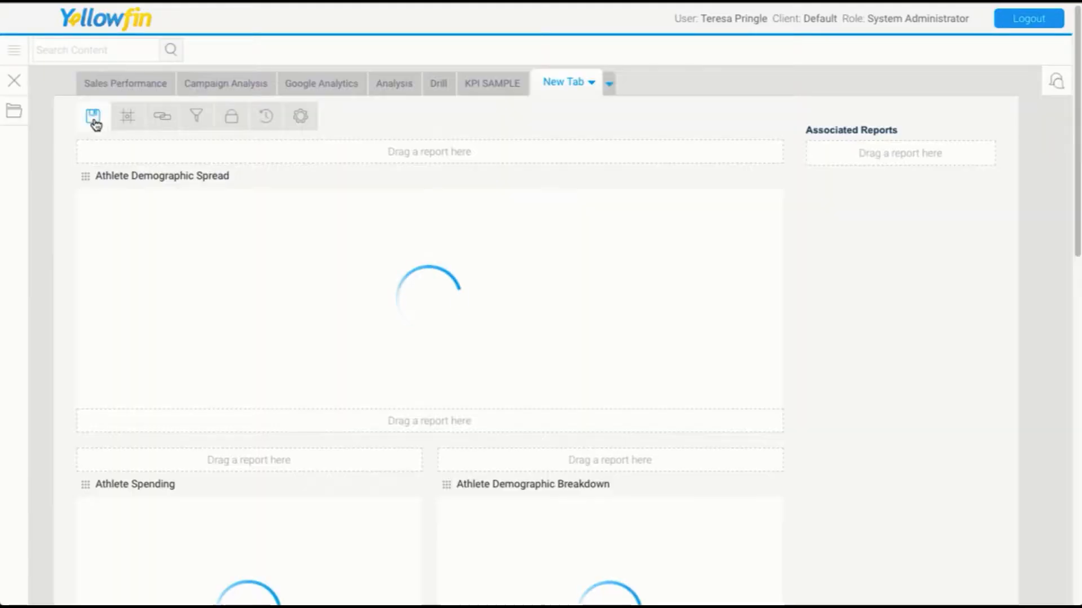
# Save the dashboard as Linked Tab in the Tutorial Training folder and activate it.
pyautogui.click(93, 117)
pyautogui.tripleClick(160, 185)
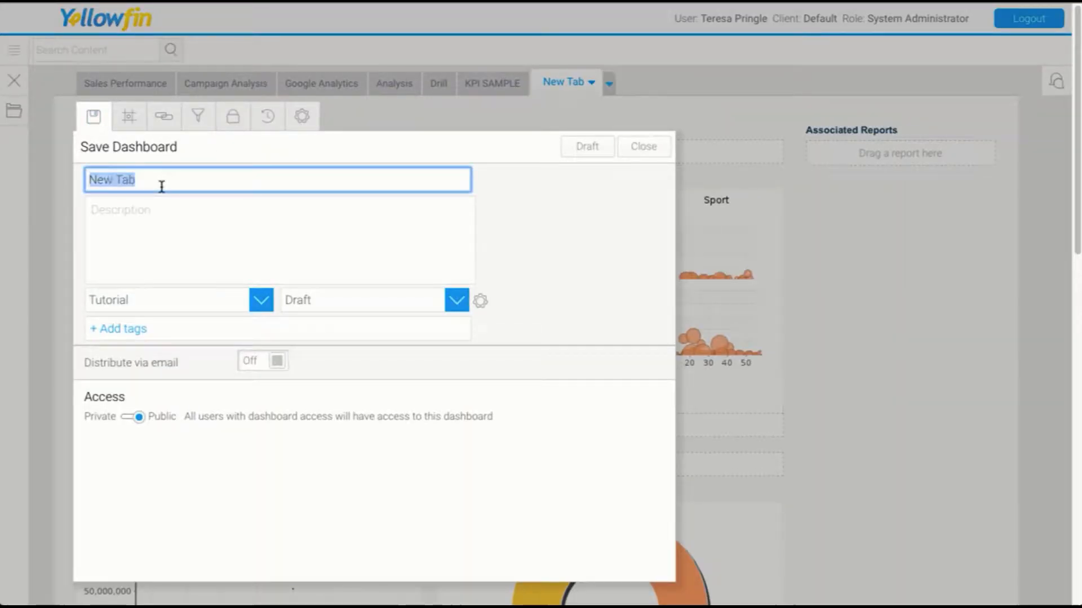
pyautogui.write('A')
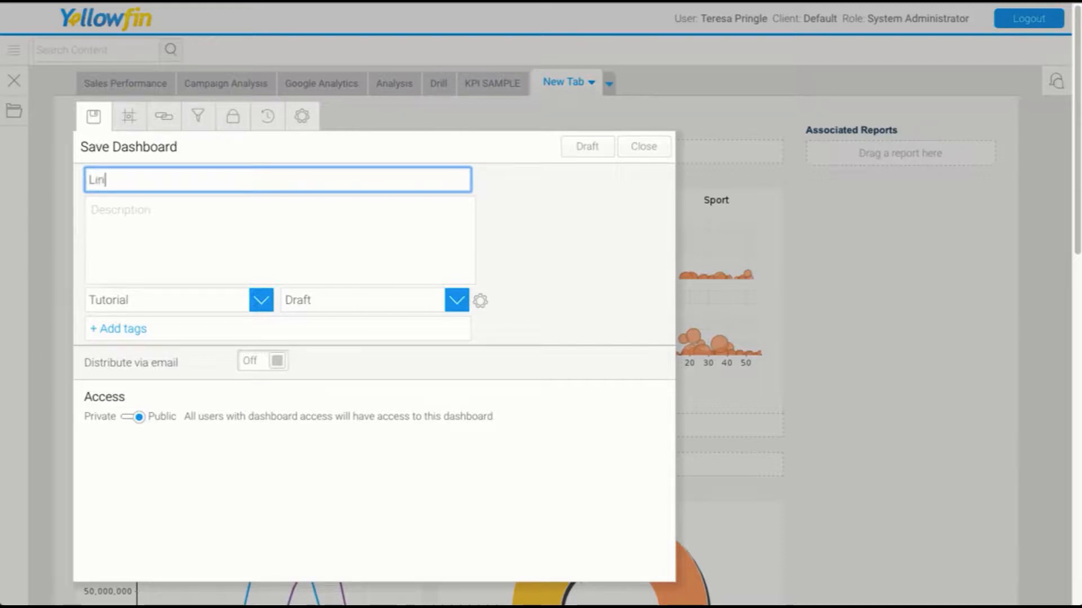
pyautogui.click(336, 305)
pyautogui.click(322, 348)
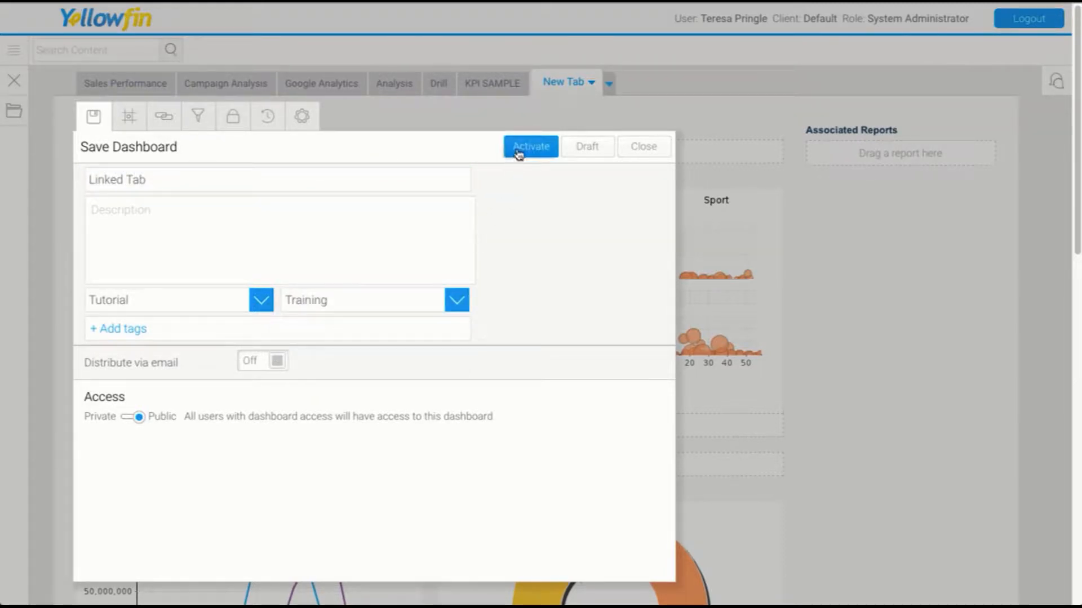
pyautogui.click(518, 148)
pyautogui.click(555, 348)
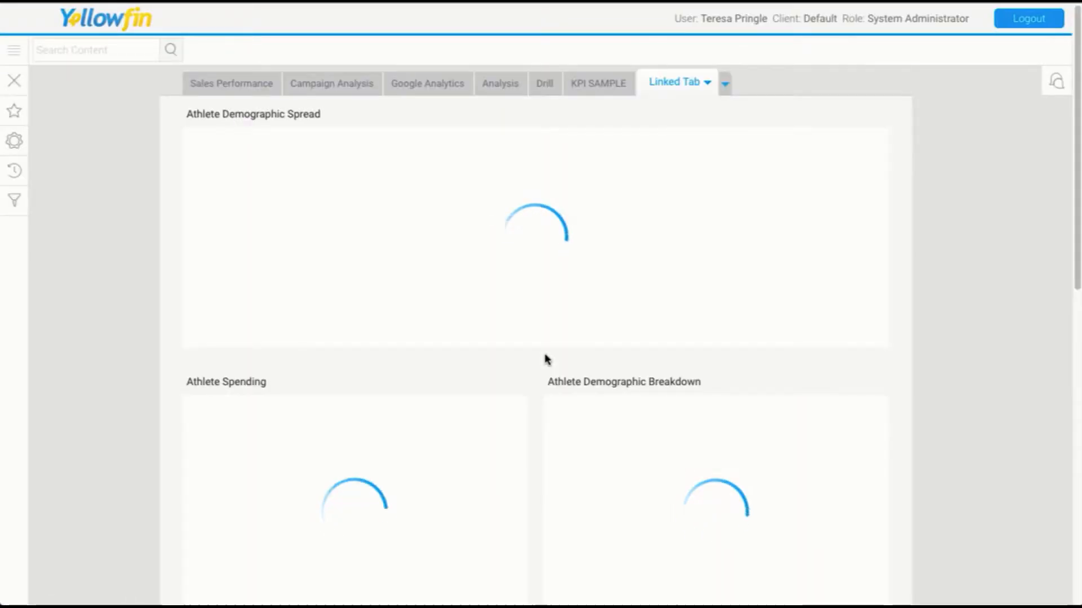
# Filter the dashboard's Demographic to Relaxation, Family and Culture and apply it to the linked reports.
pyautogui.click(15, 201)
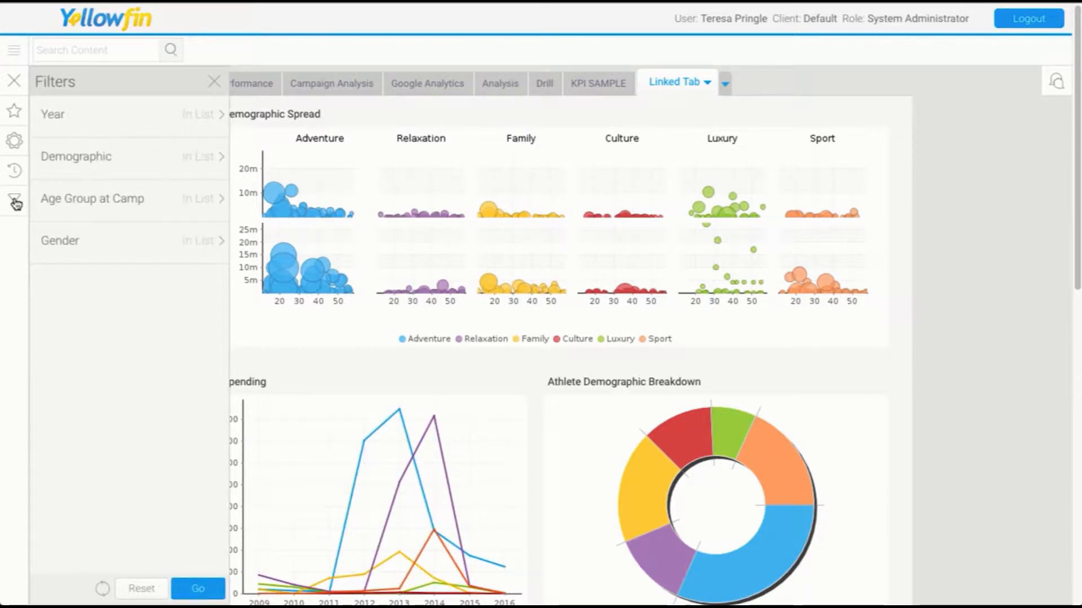
pyautogui.click(173, 164)
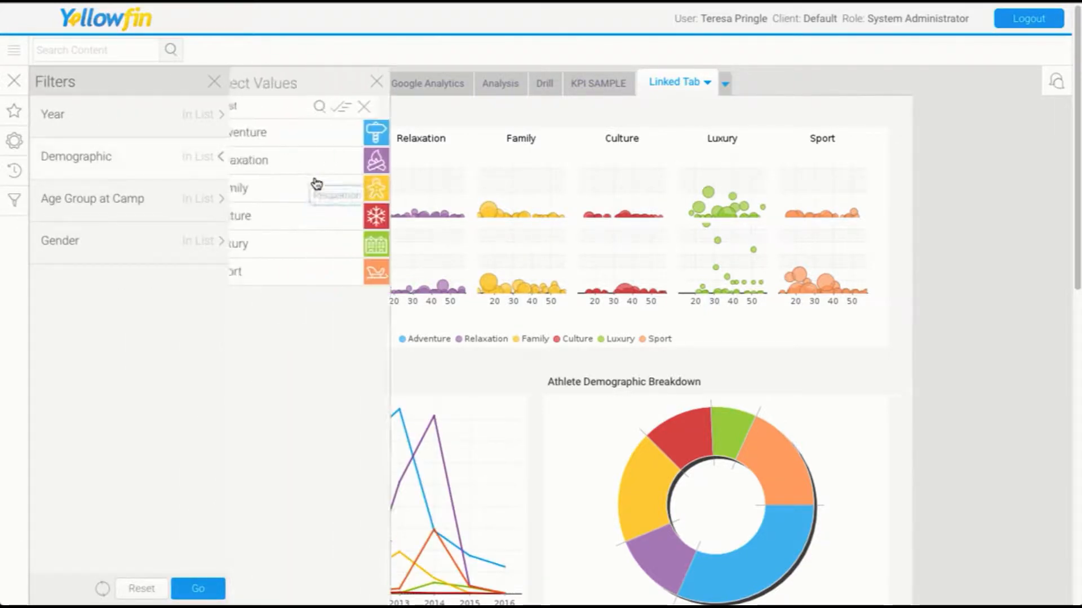
pyautogui.click(316, 163)
pyautogui.click(314, 189)
pyautogui.click(314, 219)
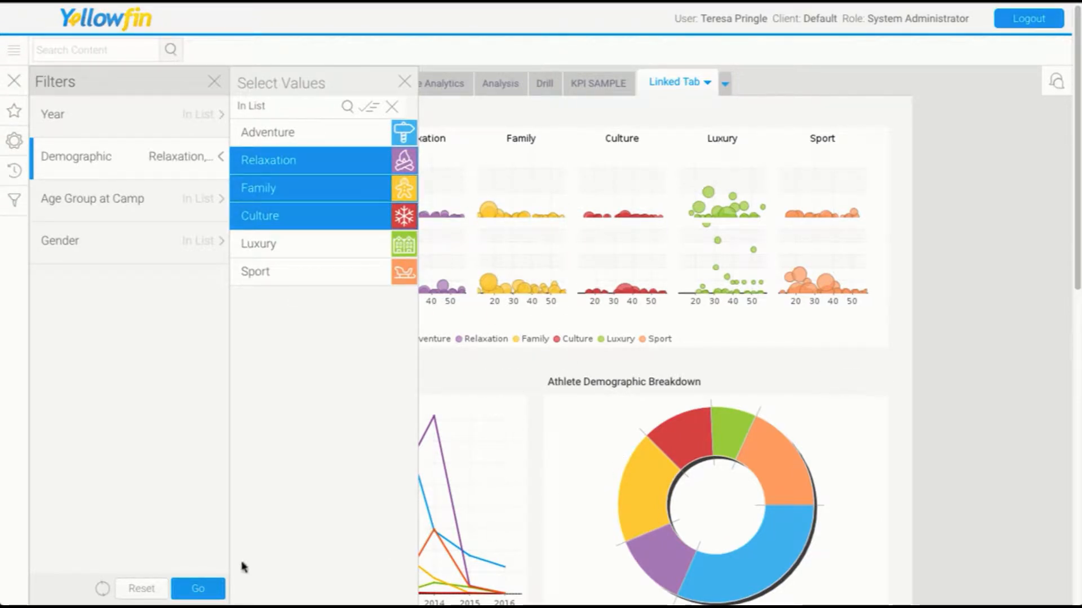
pyautogui.click(197, 589)
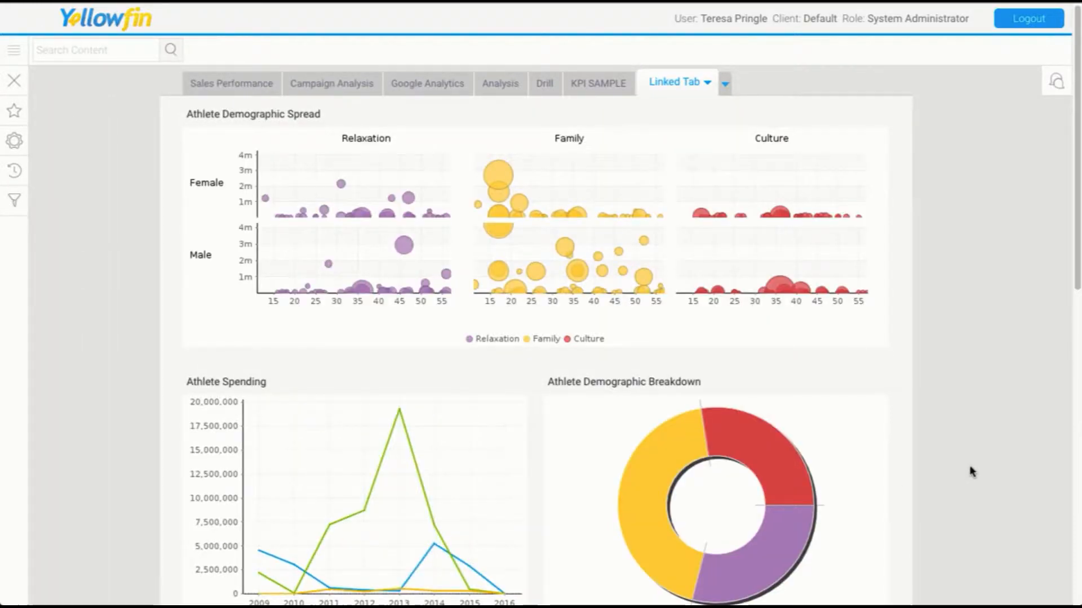
pyautogui.scroll(-8, 971, 472)
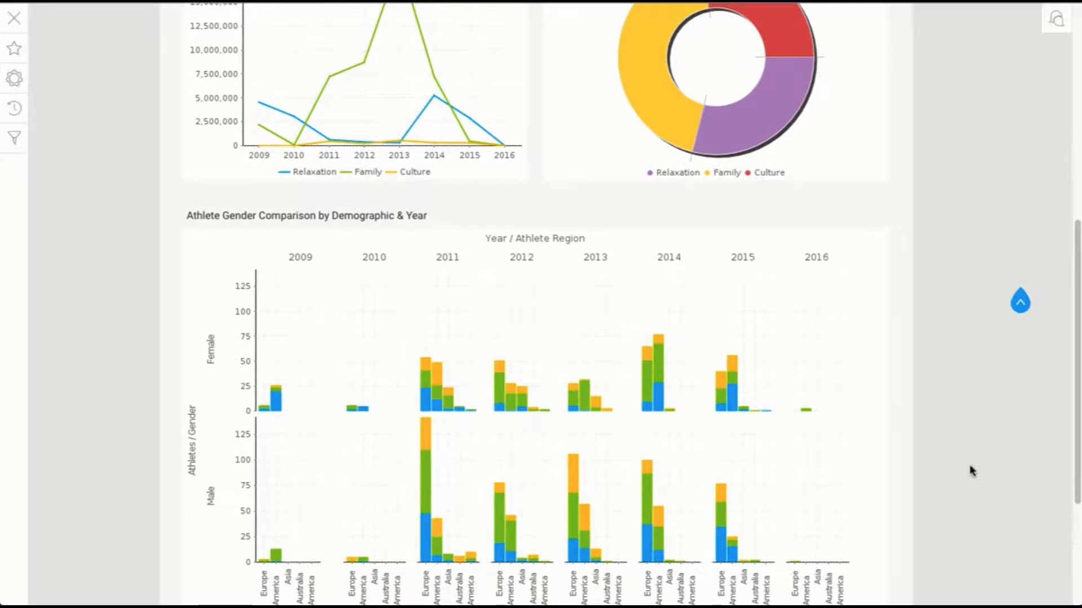
pyautogui.scroll(8, 972, 472)
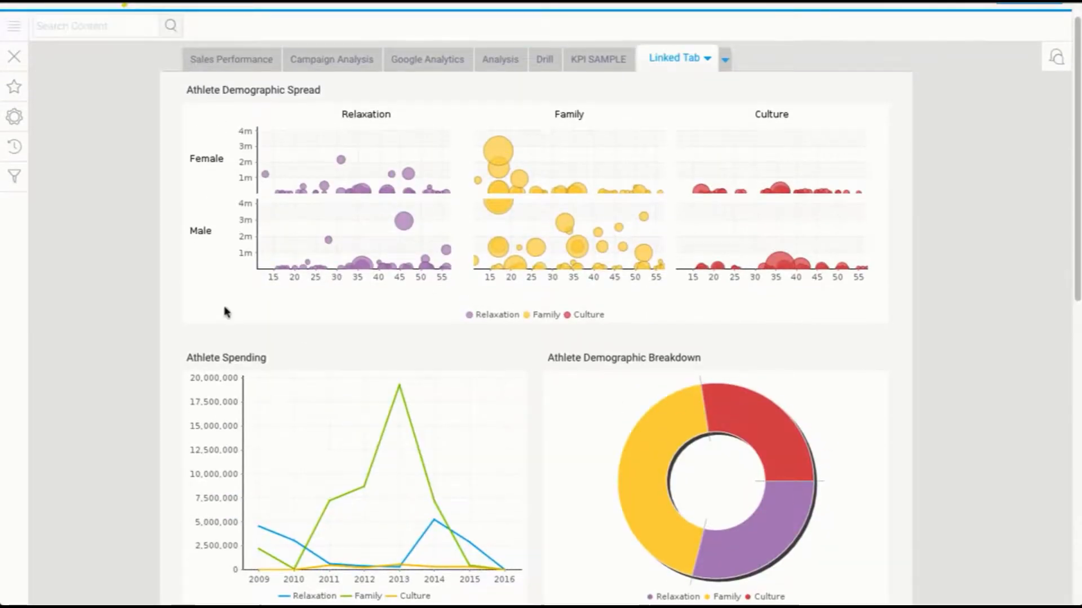
# Reset the dashboard filters to clear the Demographic selection.
pyautogui.click(12, 176)
pyautogui.click(140, 566)
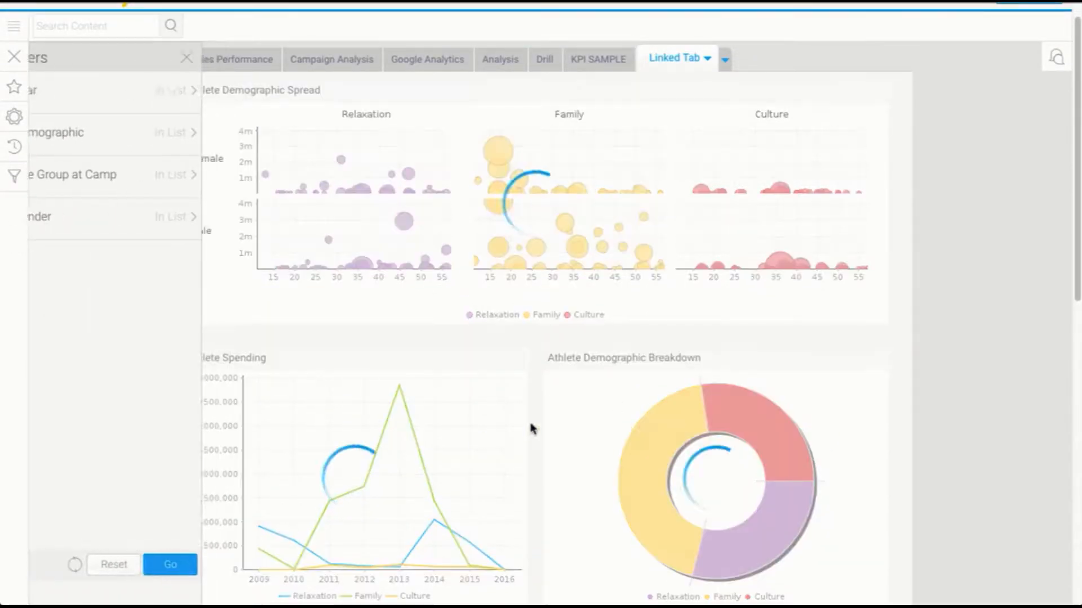
# Edit the Linked Tab, open Analytic Setup and review the link settings of each dashboard report.
pyautogui.click(707, 60)
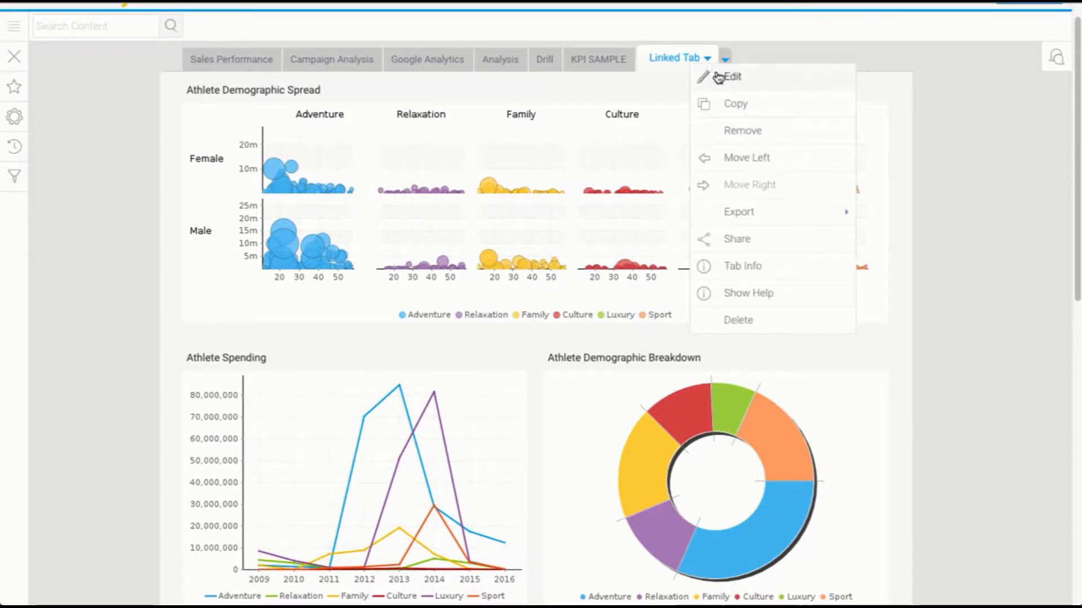
pyautogui.click(727, 74)
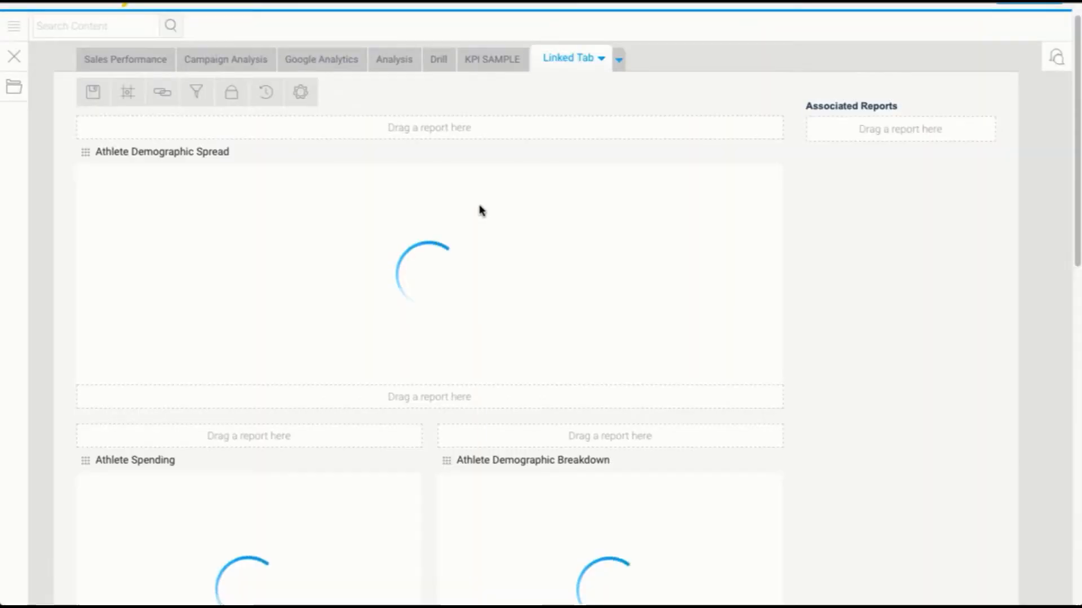
pyautogui.click(162, 93)
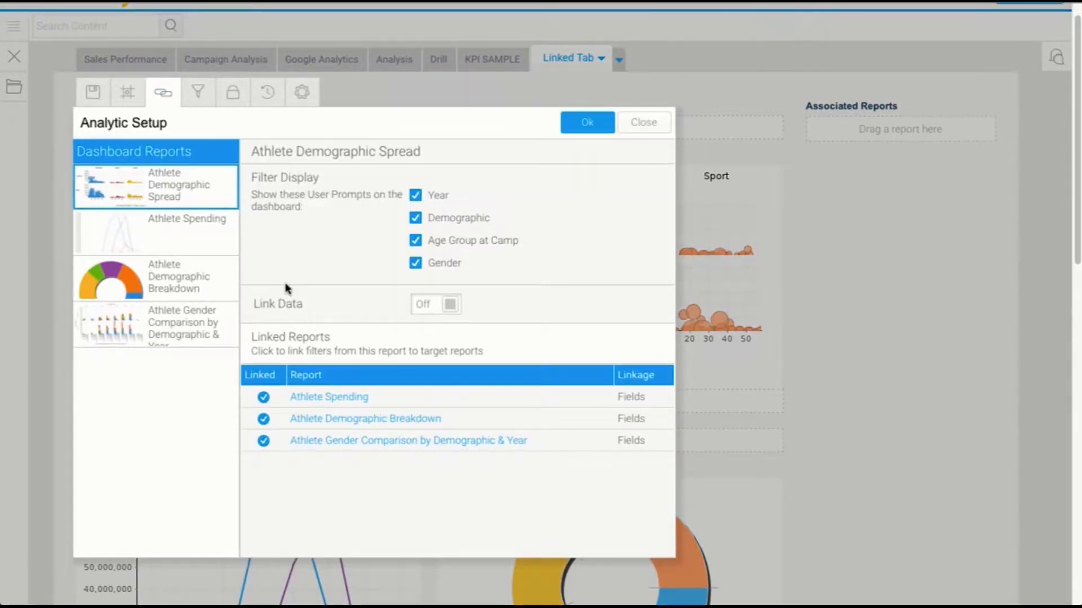
pyautogui.click(192, 237)
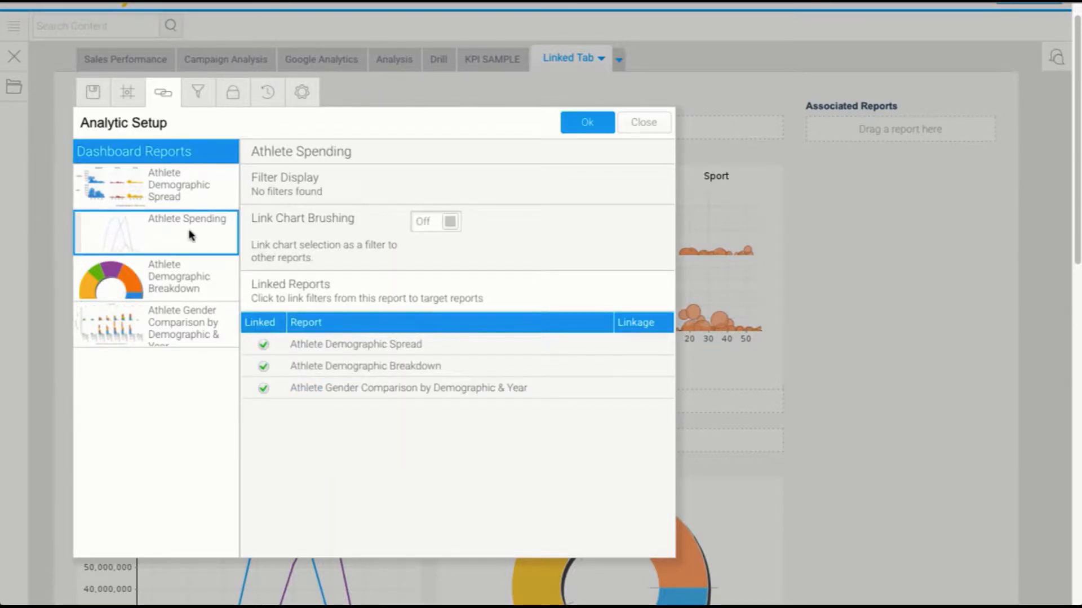
pyautogui.click(228, 269)
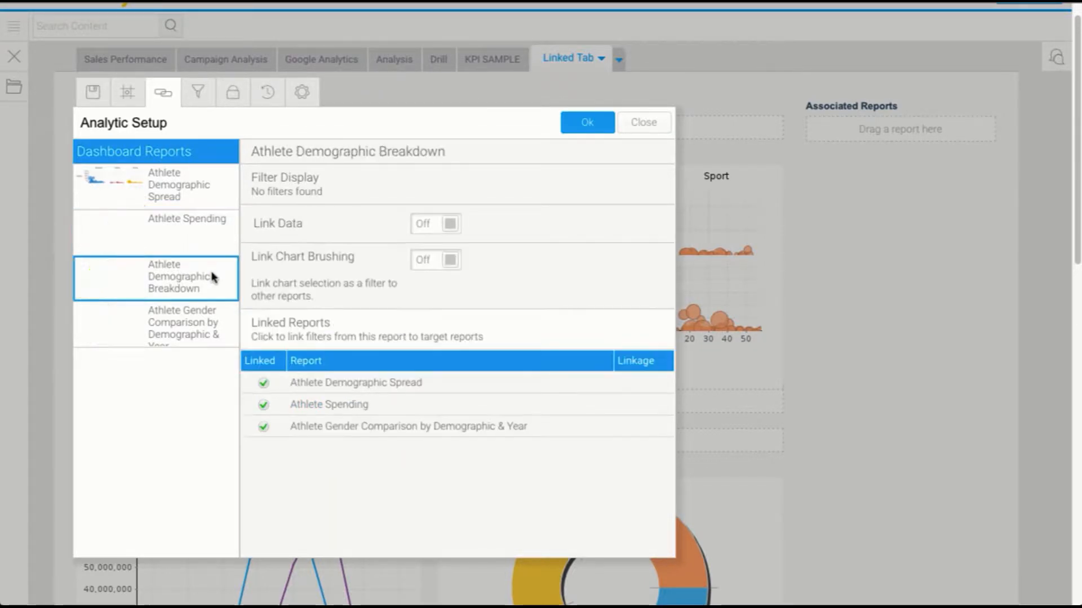
pyautogui.click(193, 325)
# Turn on Link Chart Brushing for Athlete Demographic Breakdown and link its Demographic brushing as a filter on Demographic to Athlete Demographic Spread.
pyautogui.click(190, 284)
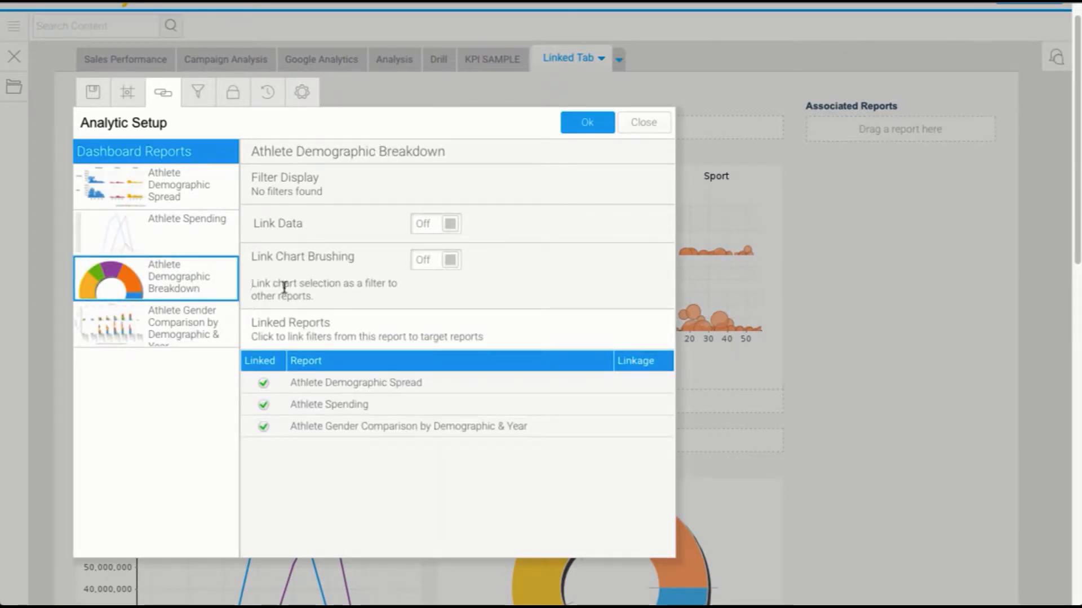
pyautogui.click(425, 264)
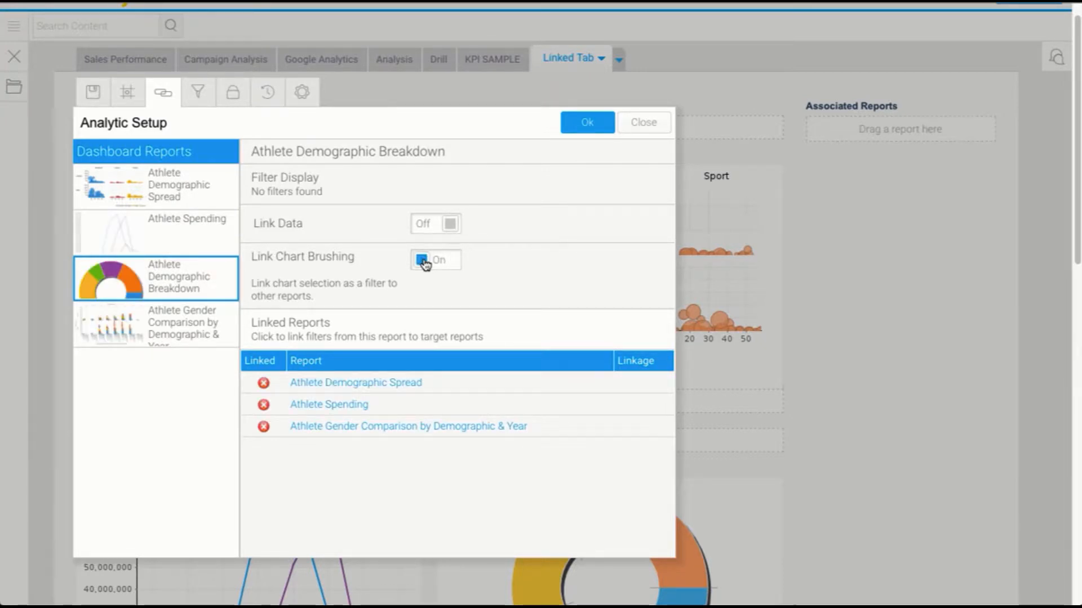
pyautogui.click(370, 382)
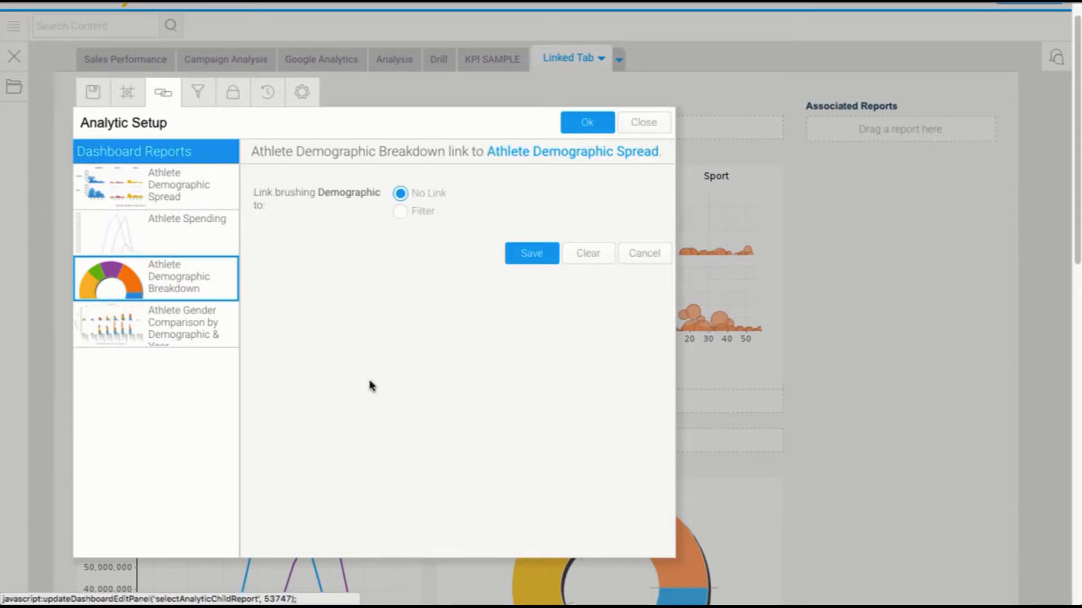
pyautogui.click(400, 212)
pyautogui.click(405, 239)
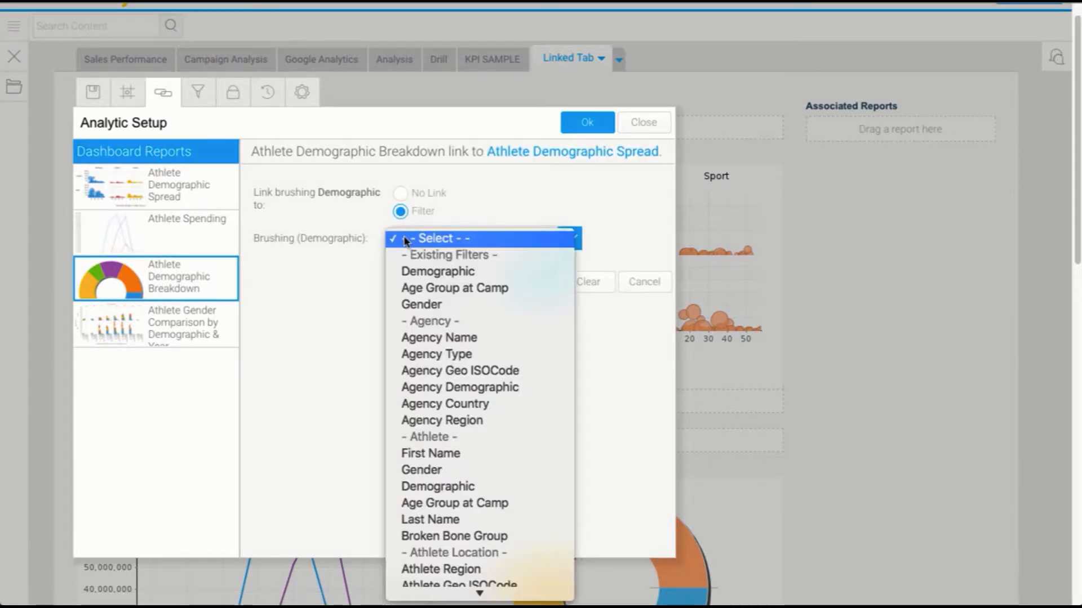
pyautogui.click(407, 271)
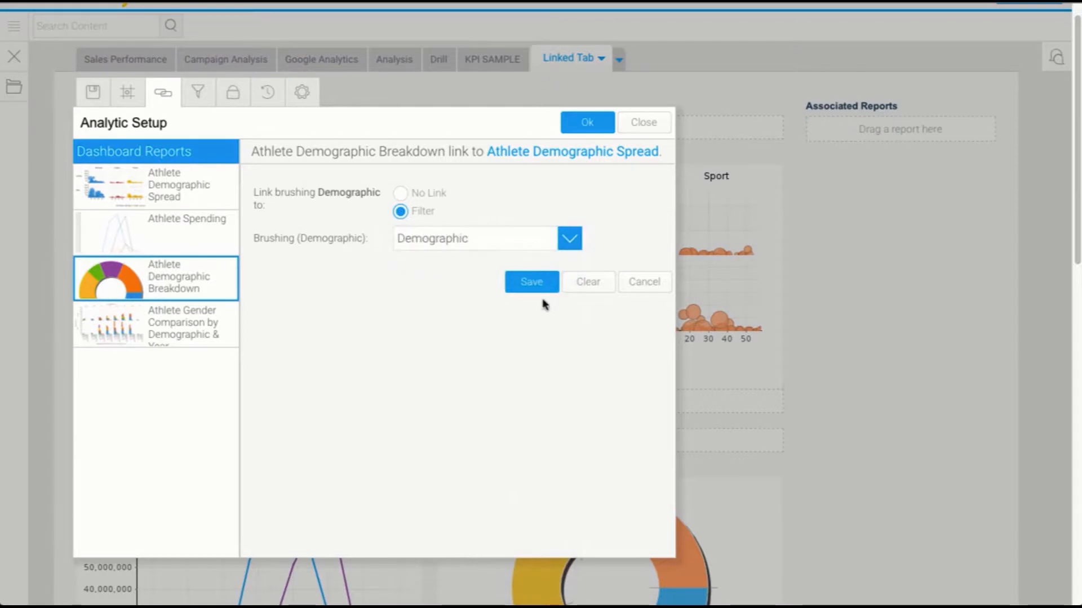
pyautogui.click(526, 283)
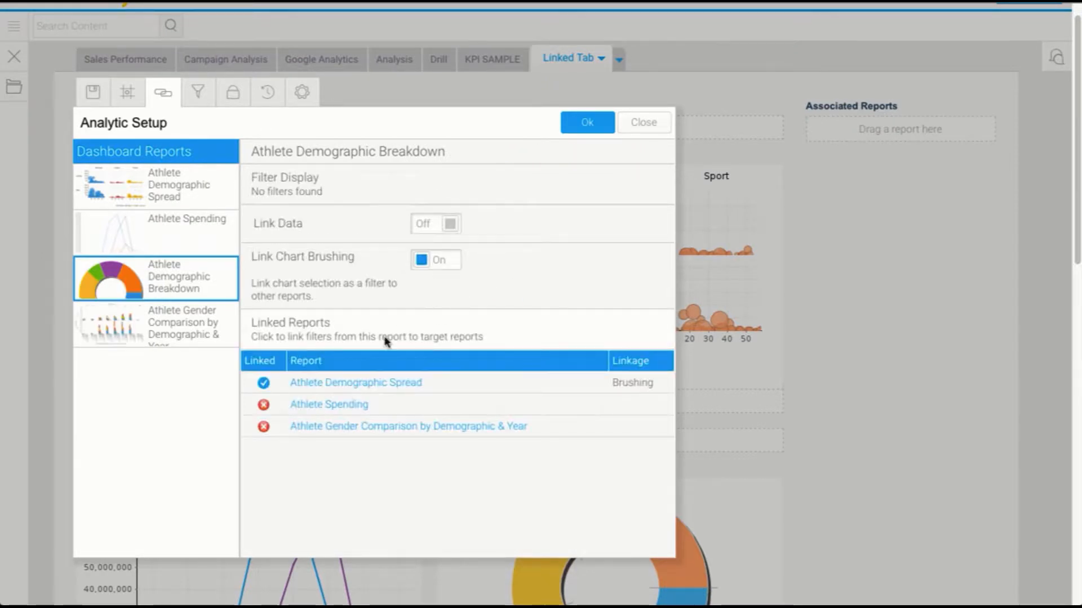
# Link the Demographic brushing as a filter on Demographic to Athlete Spending and save it.
pyautogui.click(340, 410)
pyautogui.click(401, 212)
pyautogui.click(412, 238)
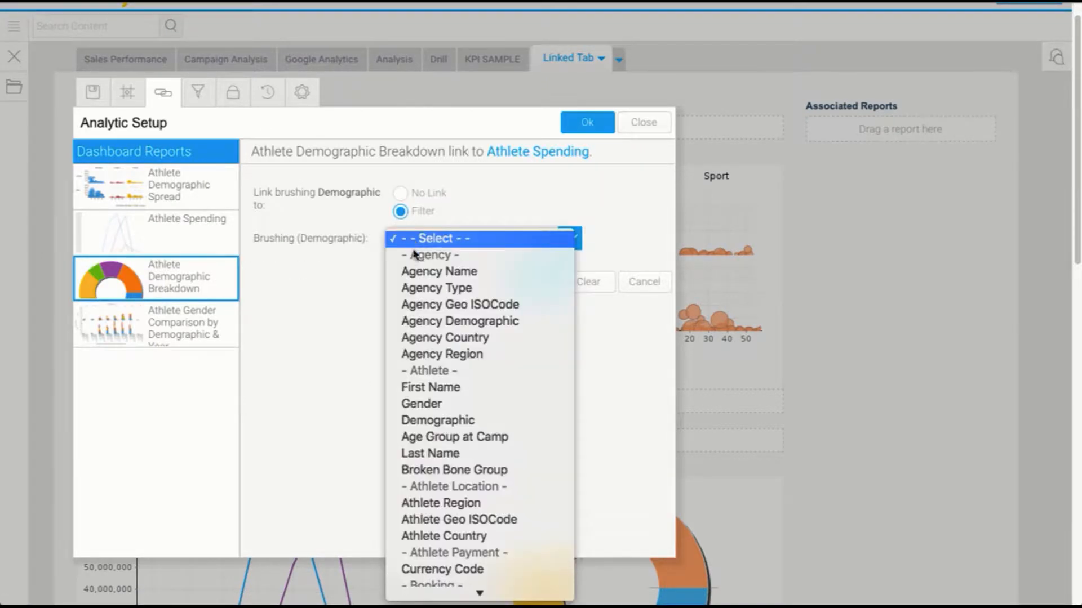
pyautogui.click(424, 422)
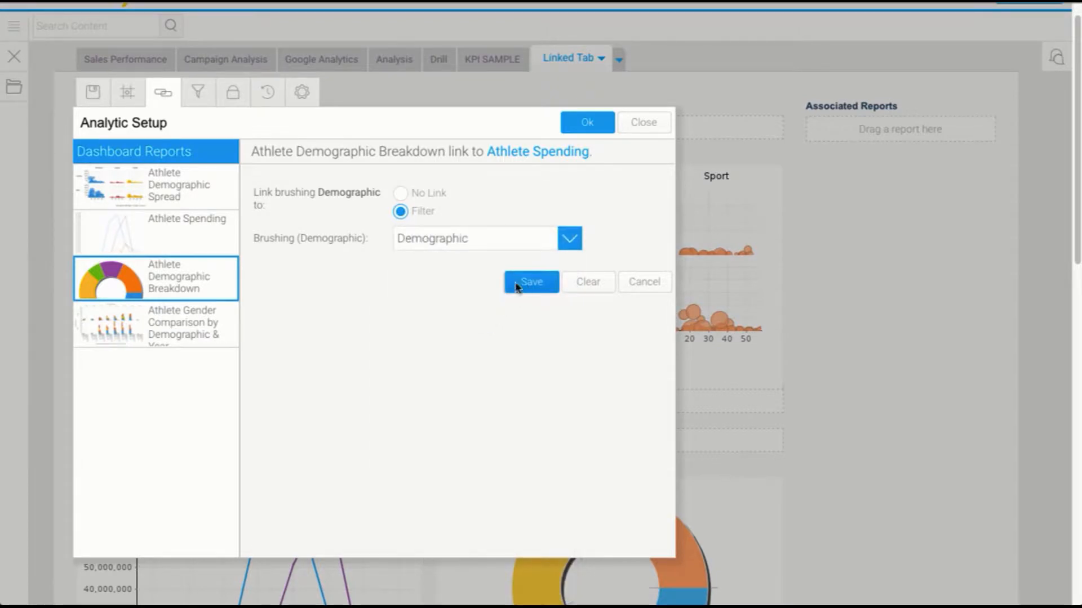
pyautogui.click(521, 281)
# Link the Demographic brushing as a filter on Demographic to Athlete Gender Comparison by Demographic & Year, save, and close Analytic Setup.
pyautogui.click(374, 412)
pyautogui.click(402, 212)
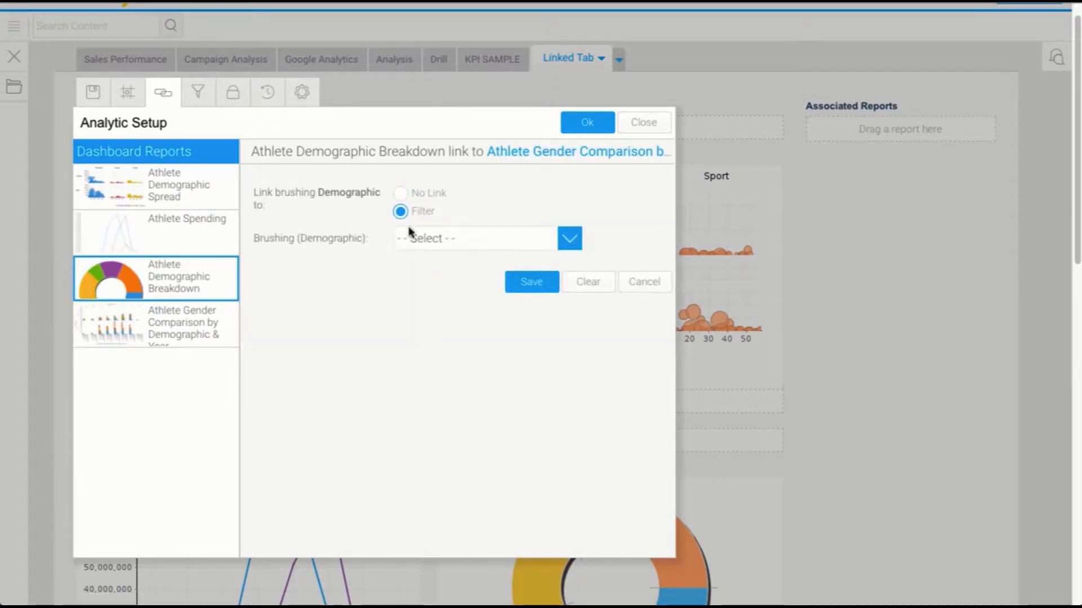
pyautogui.click(414, 238)
pyautogui.click(435, 421)
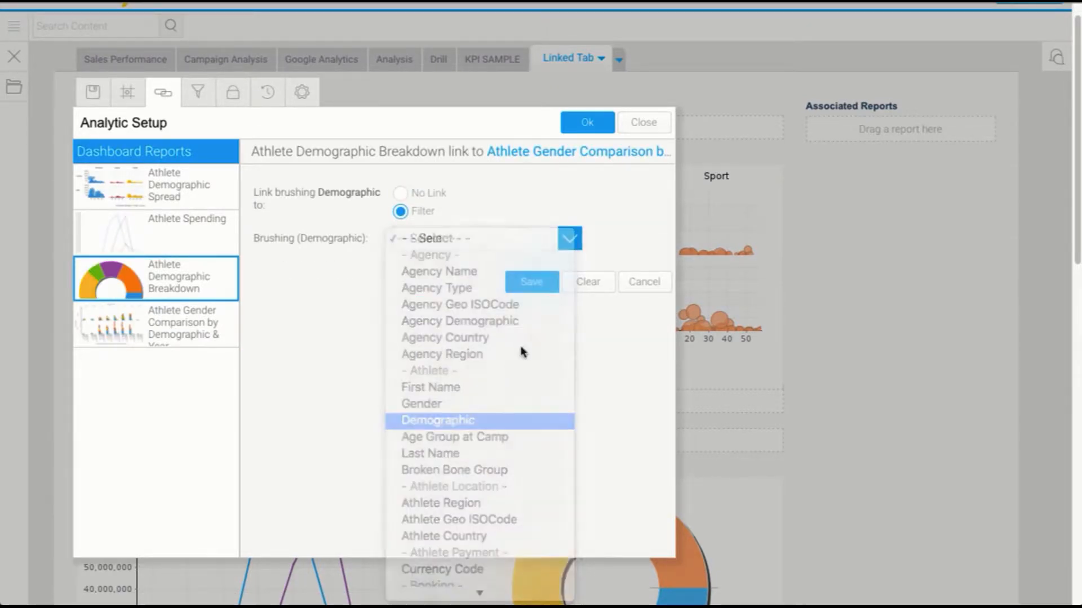
pyautogui.click(531, 281)
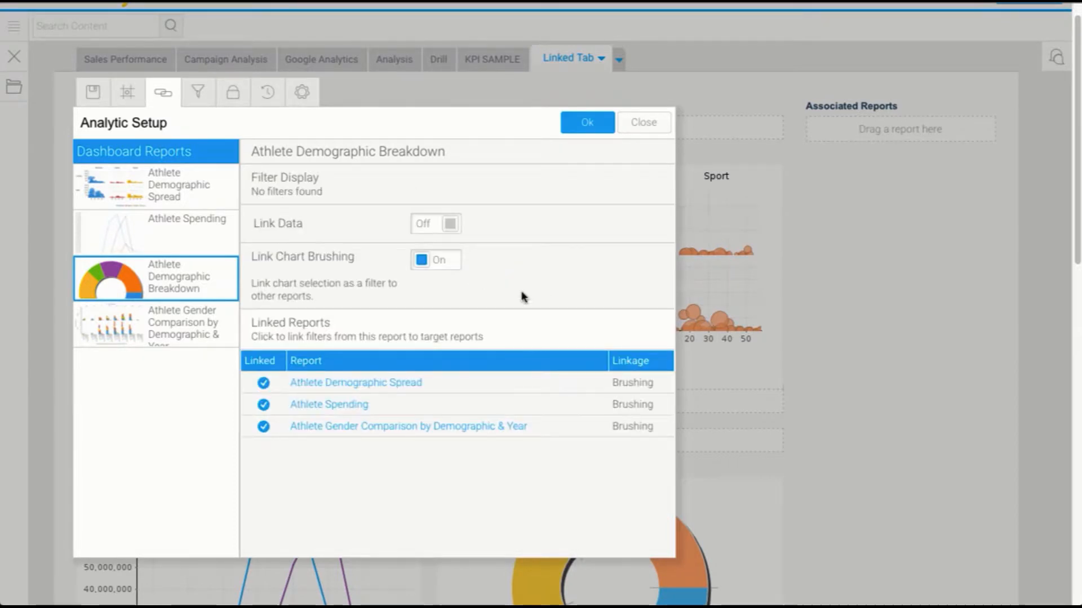
pyautogui.click(584, 122)
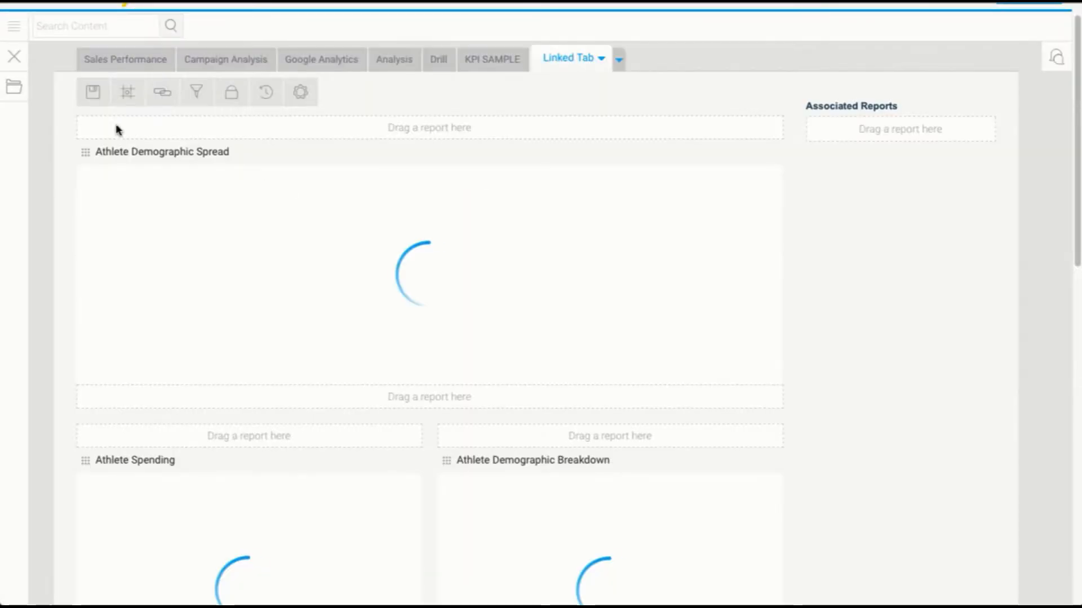
# Save and activate the Linked Tab dashboard.
pyautogui.click(92, 94)
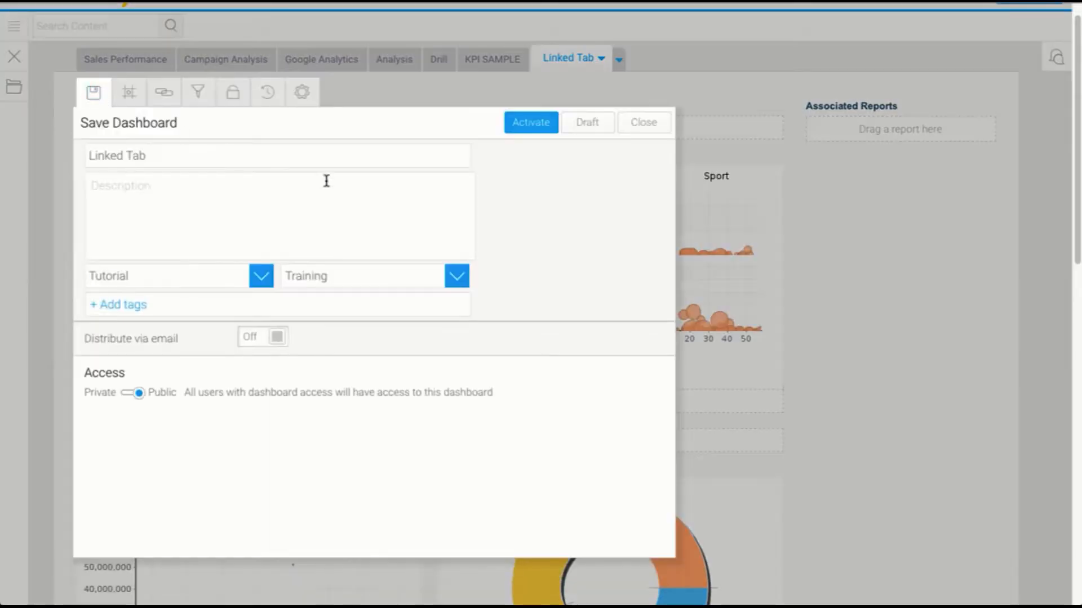
pyautogui.click(532, 123)
pyautogui.click(565, 343)
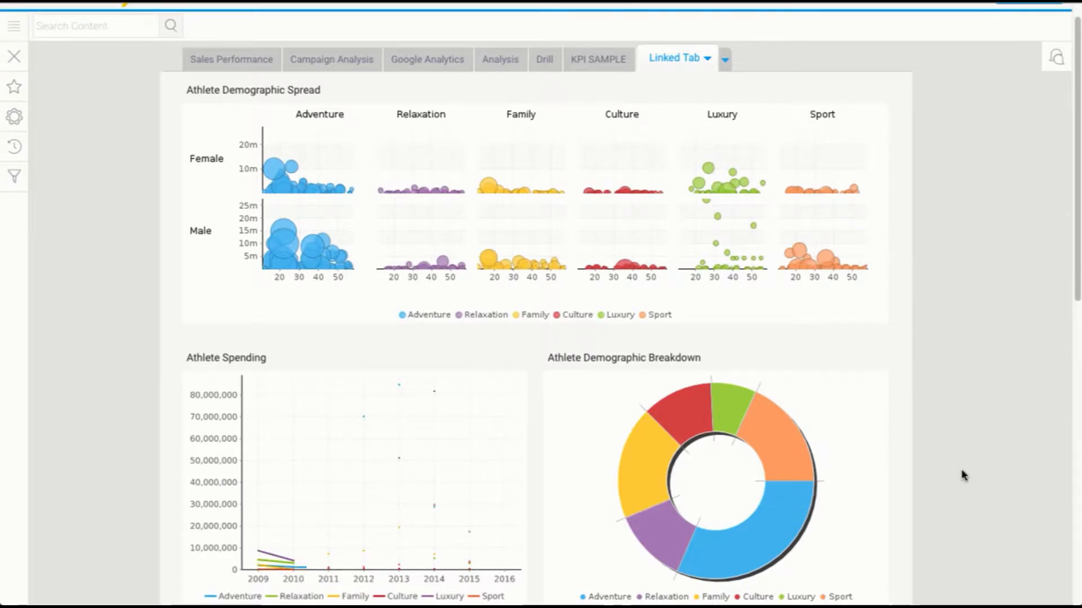
# Test brushing by selecting the Luxury and Sport segments of the donut chart, then clear the selection.
pyautogui.moveTo(735, 375); pyautogui.dragTo(798, 421)
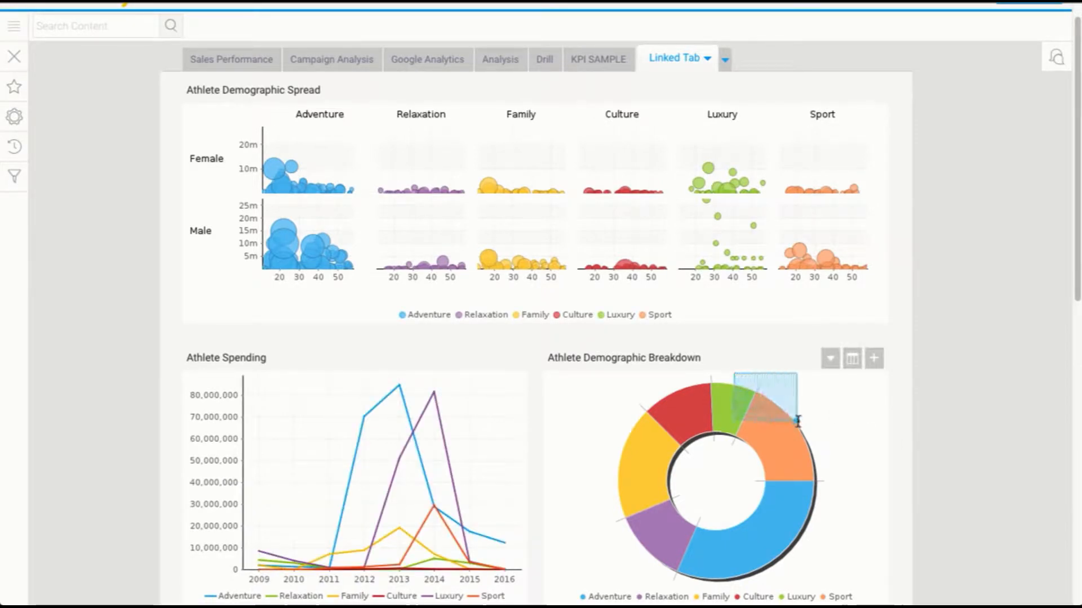
pyautogui.click(760, 392)
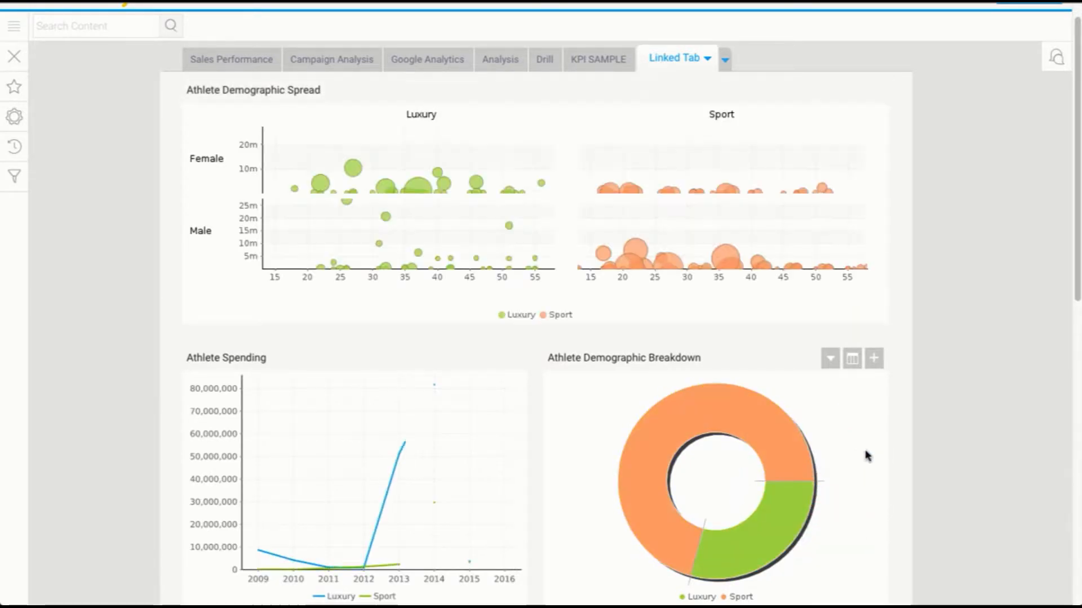
pyautogui.moveTo(816, 409); pyautogui.dragTo(762, 509)
pyautogui.click(763, 462)
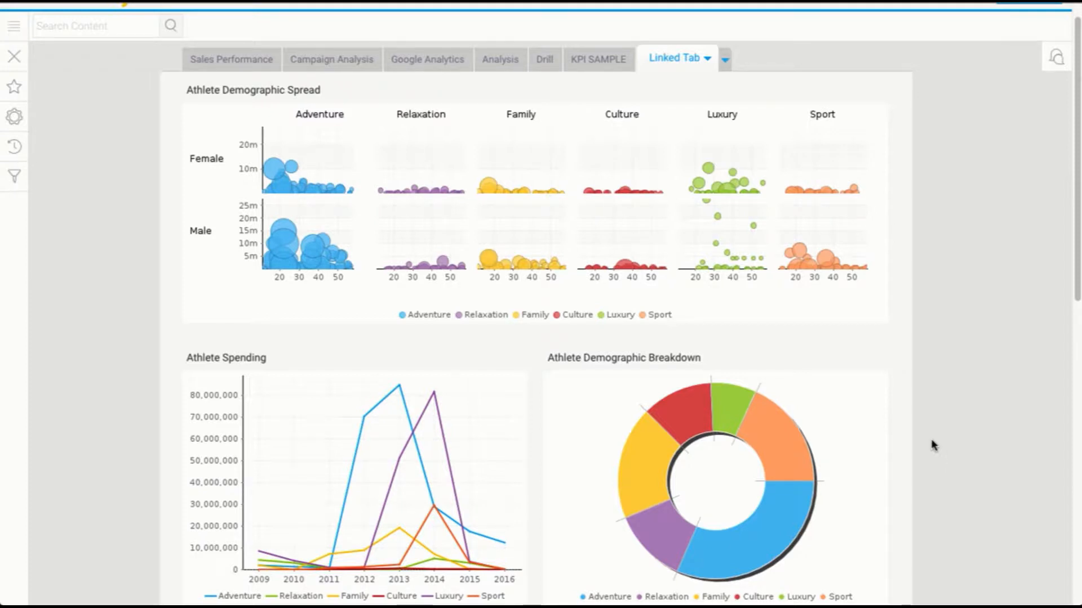
pyautogui.moveTo(868, 396)
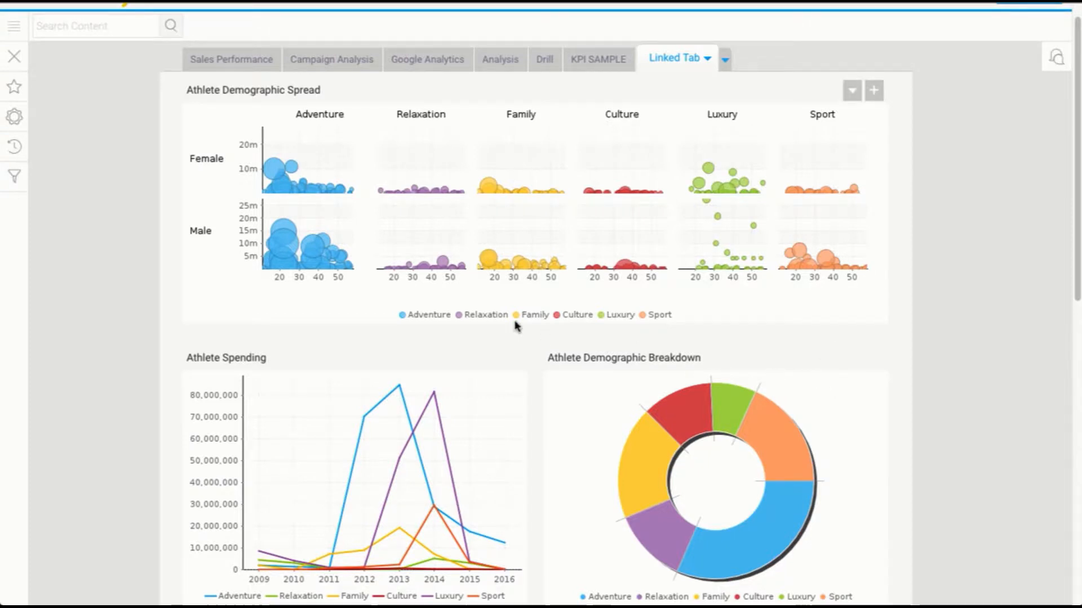
# Create a new report based on the Ski Team view.
pyautogui.click(15, 27)
pyautogui.click(23, 106)
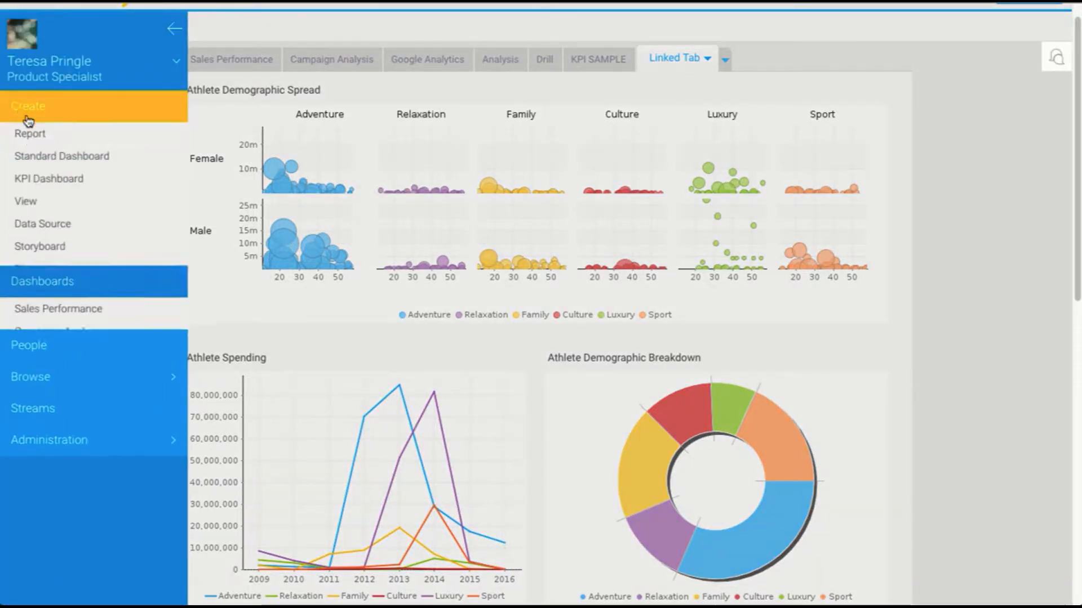
pyautogui.click(28, 131)
pyautogui.moveTo(480, 273)
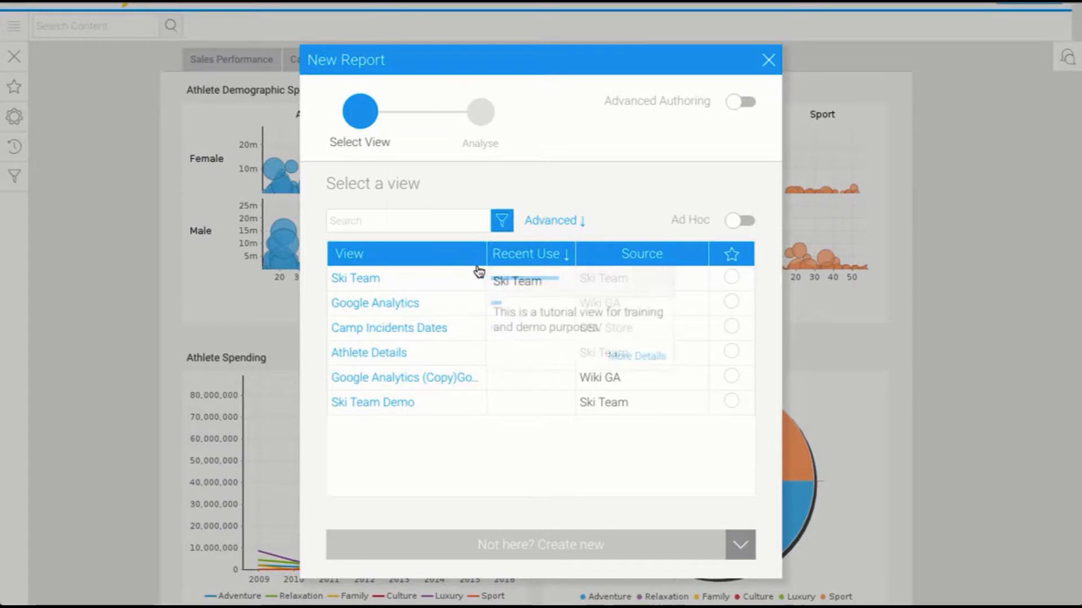
pyautogui.click(369, 288)
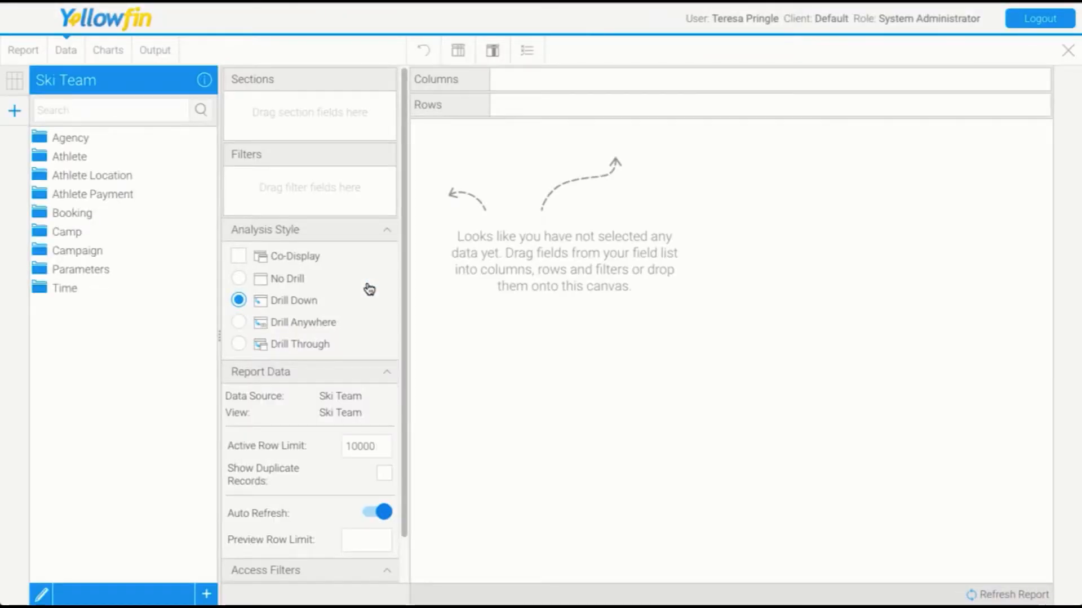
# Add Year, Invoiced Amount, Cancellation Fee and Invoice Estimate as report columns.
pyautogui.click(57, 294)
pyautogui.doubleClick(66, 308)
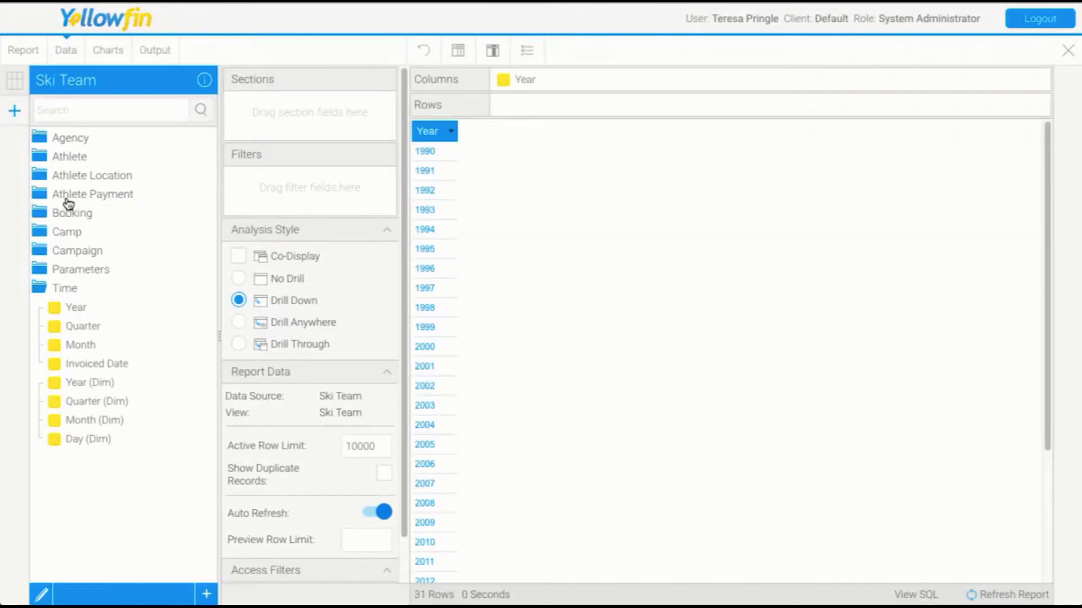
pyautogui.click(67, 197)
pyautogui.click(84, 214)
pyautogui.keyDown('shift'); pyautogui.click(101, 250); pyautogui.keyUp('shift')
pyautogui.moveTo(102, 234); pyautogui.dragTo(740, 239)
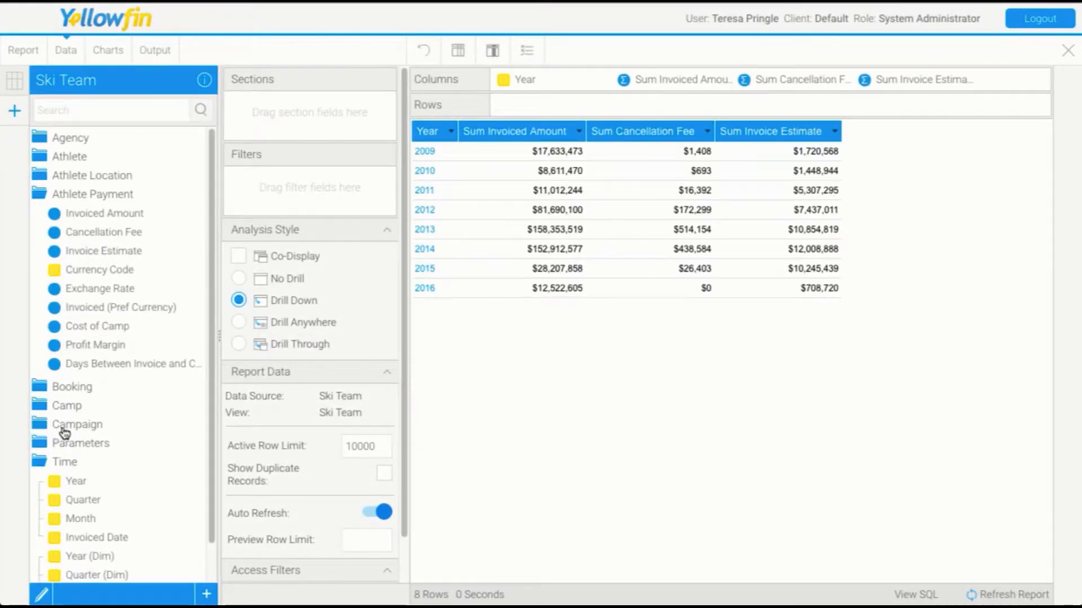
# Add Camp Rating as a column and remove the Sum Invoice Estimate column.
pyautogui.click(65, 405)
pyautogui.scroll(-3, 141, 476)
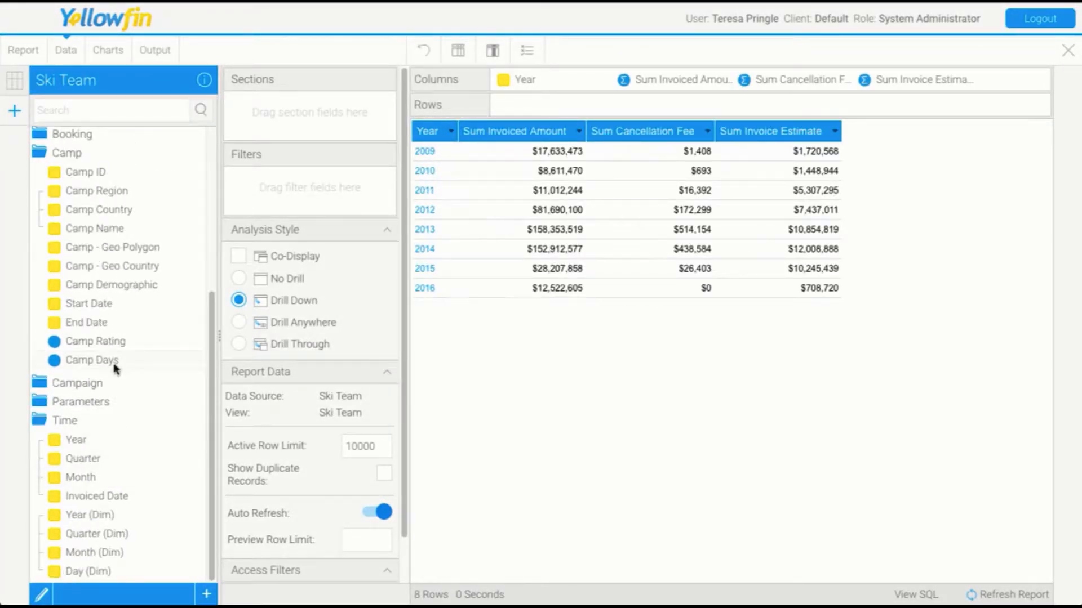
pyautogui.moveTo(95, 341); pyautogui.dragTo(854, 264)
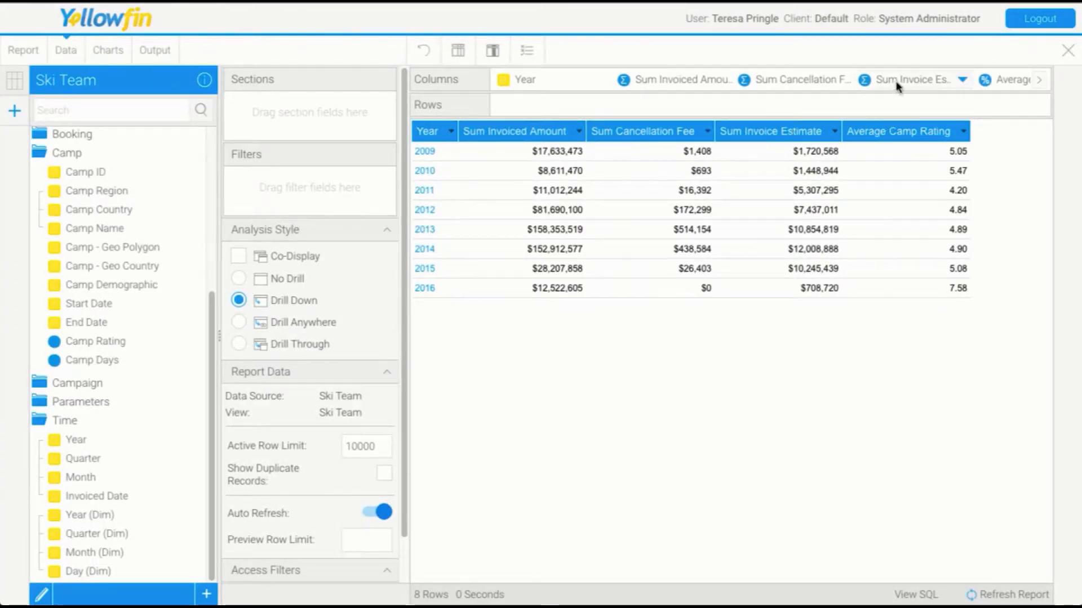
pyautogui.moveTo(897, 86); pyautogui.dragTo(124, 279)
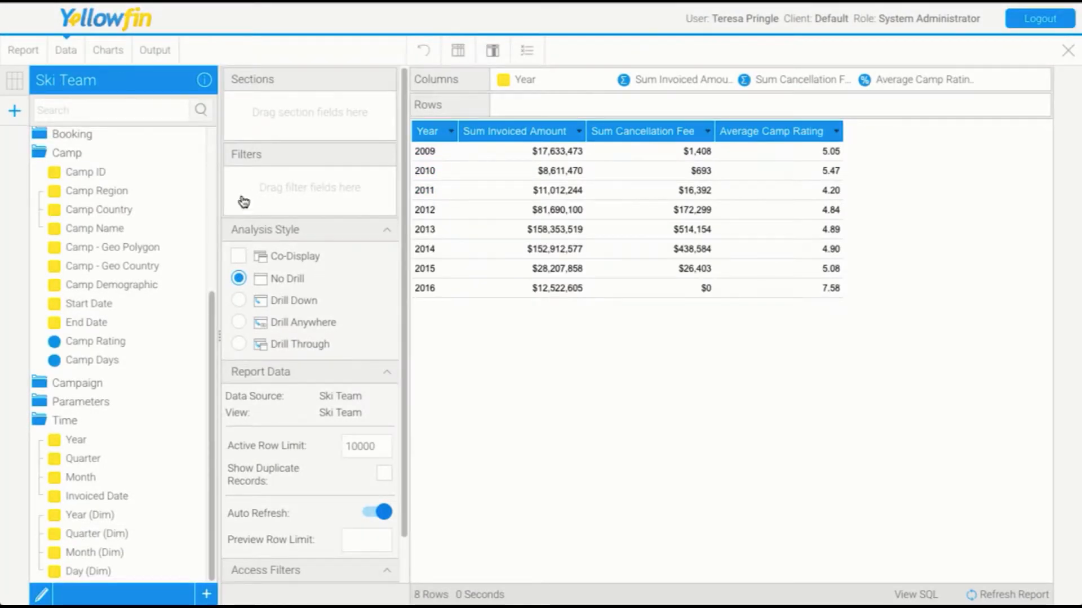
# Create a Line chart with Year on the horizontal axis and all three metrics on the vertical axis.
pyautogui.click(108, 48)
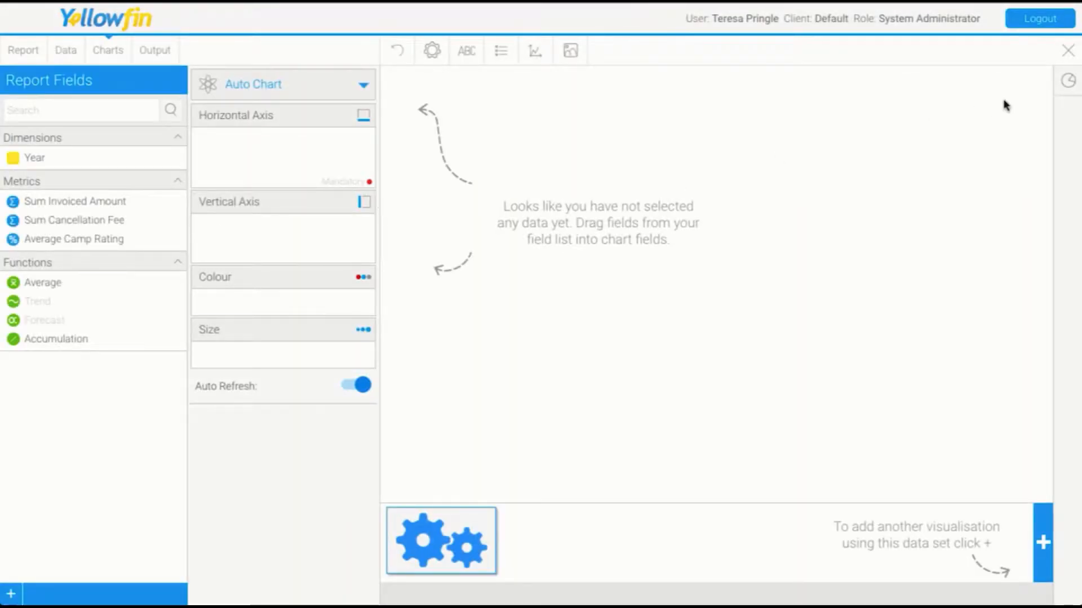
pyautogui.click(1068, 81)
pyautogui.scroll(-4, 871, 333)
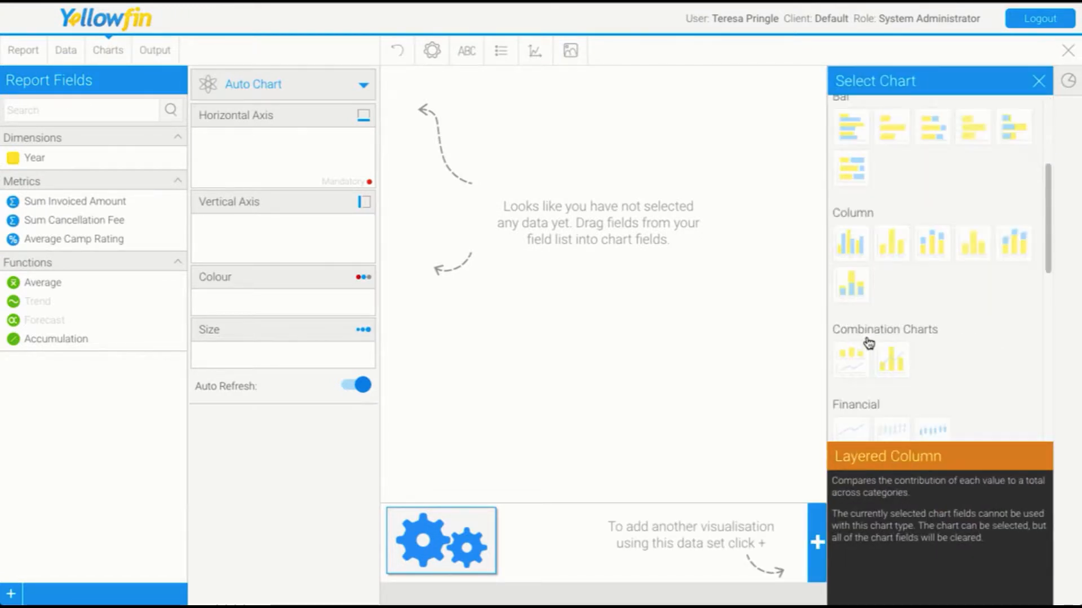
pyautogui.scroll(-4, 866, 349)
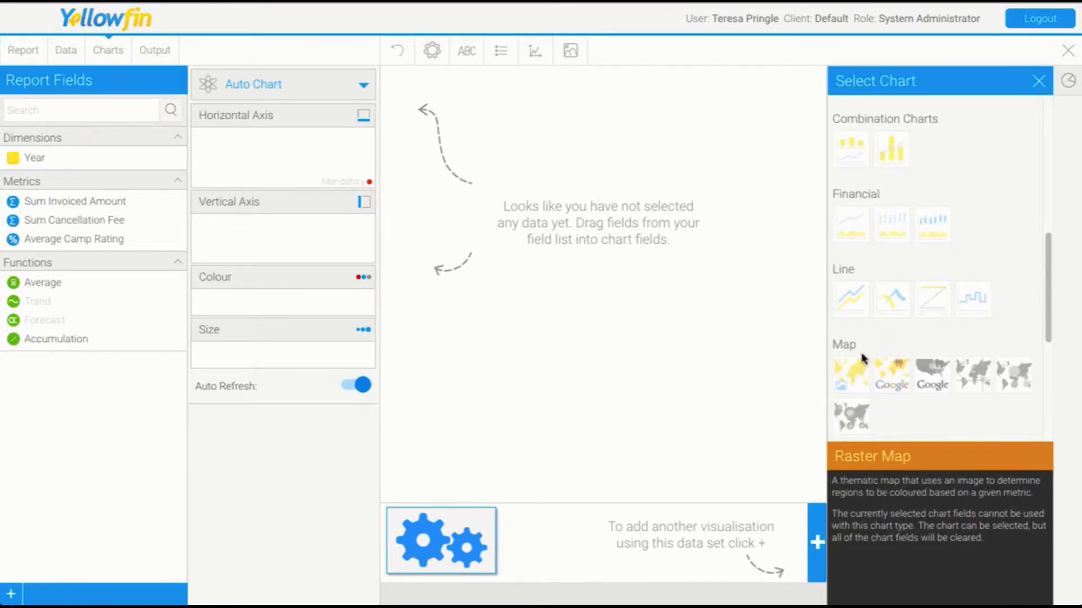
pyautogui.click(878, 313)
pyautogui.click(1039, 84)
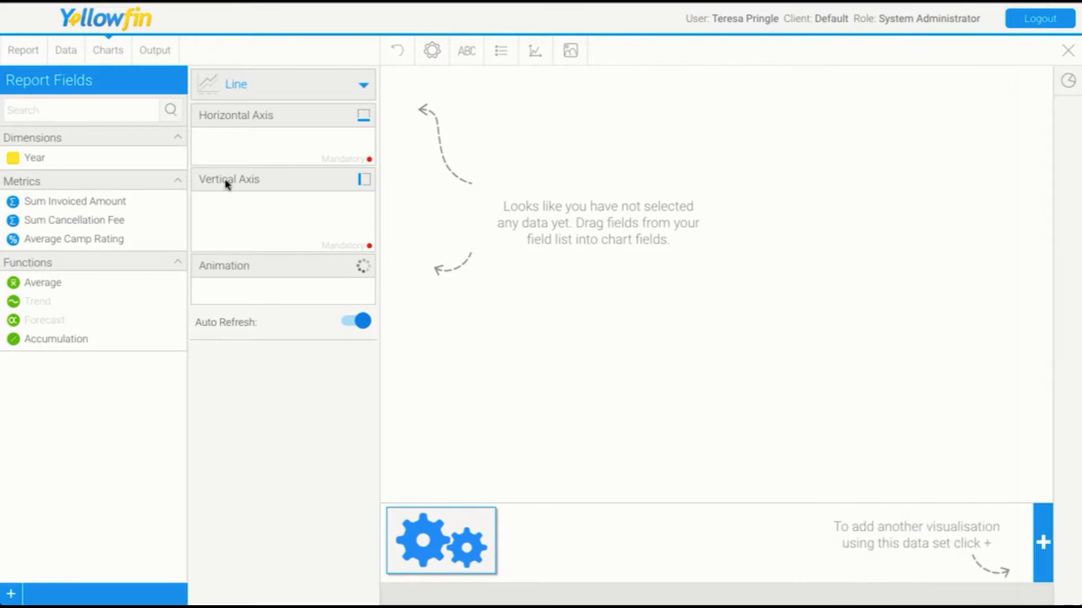
pyautogui.moveTo(57, 159); pyautogui.dragTo(237, 143)
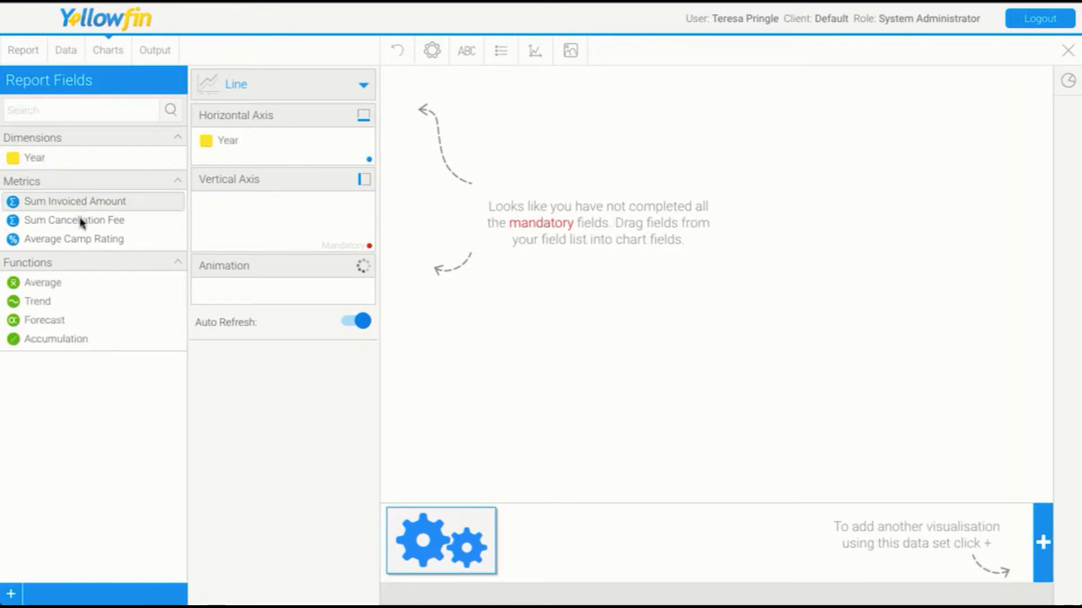
pyautogui.moveTo(88, 217); pyautogui.dragTo(293, 223)
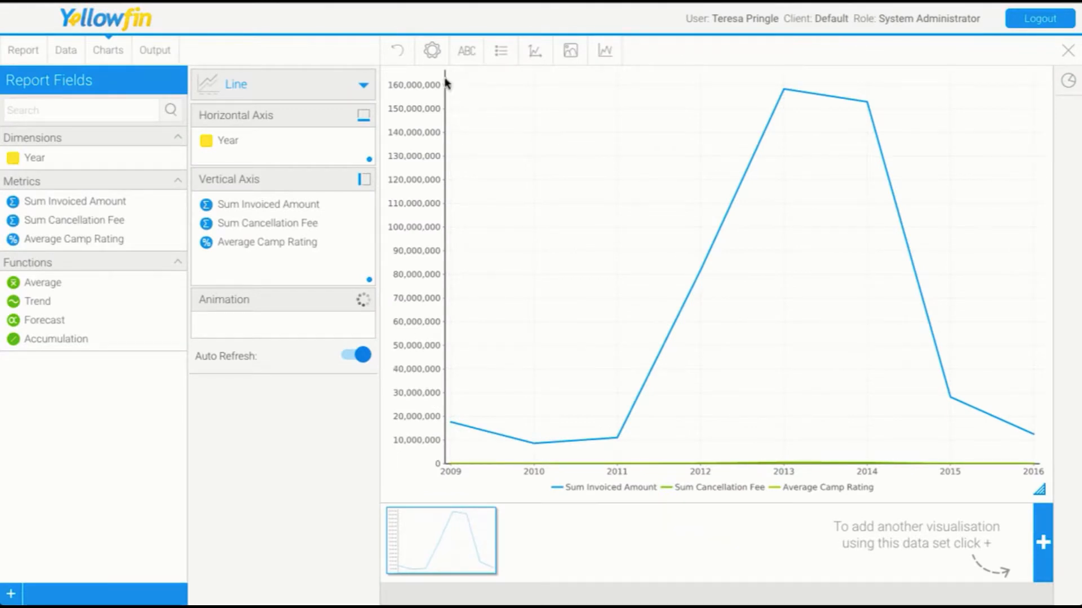
# Enable Visible Series Selection in the chart's interaction settings.
pyautogui.click(432, 52)
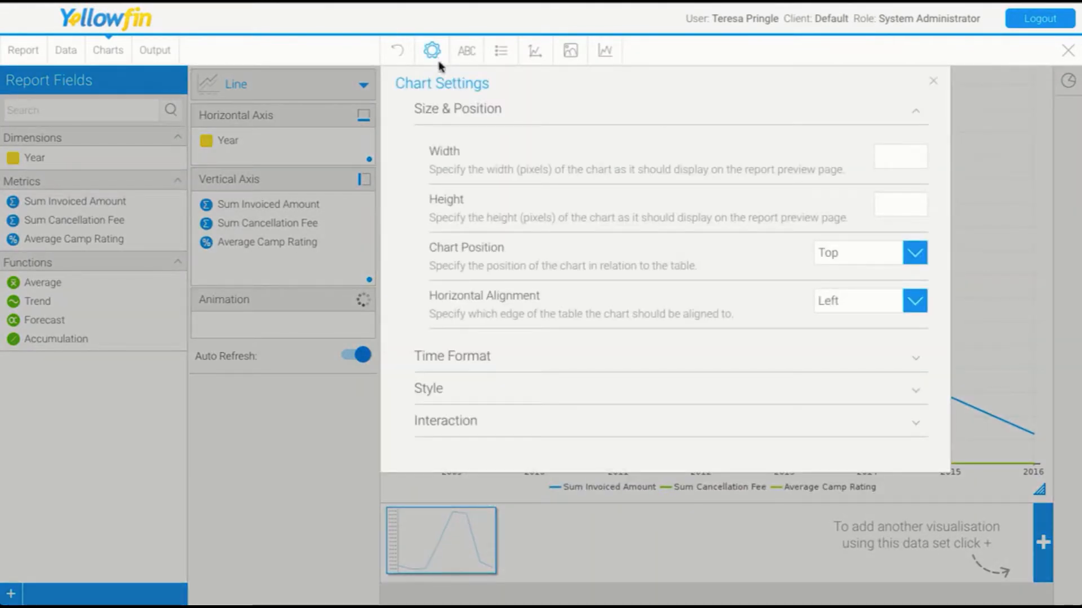
pyautogui.click(445, 422)
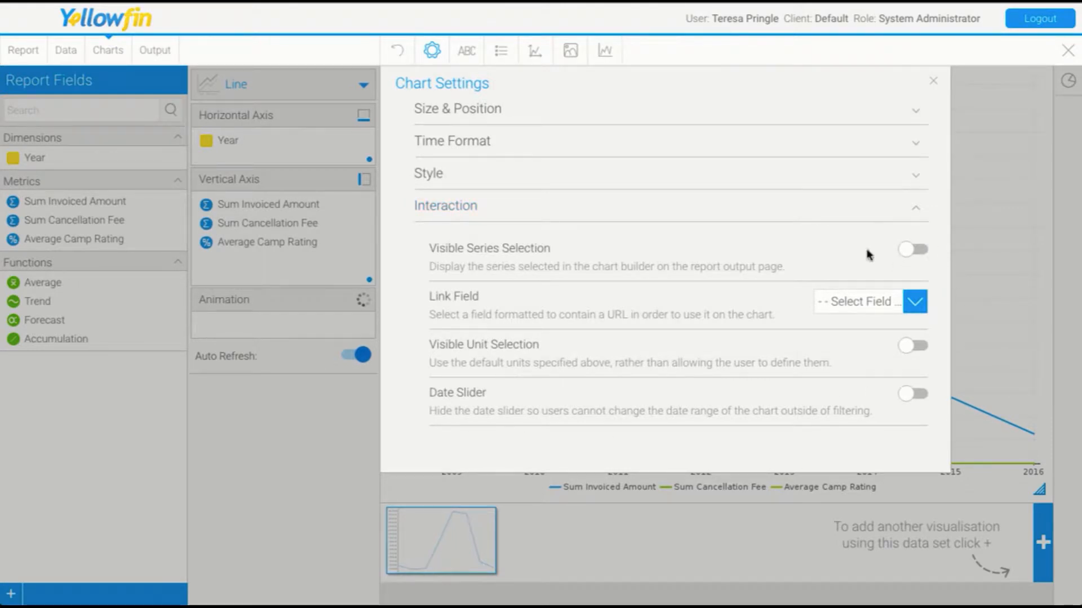
pyautogui.click(916, 252)
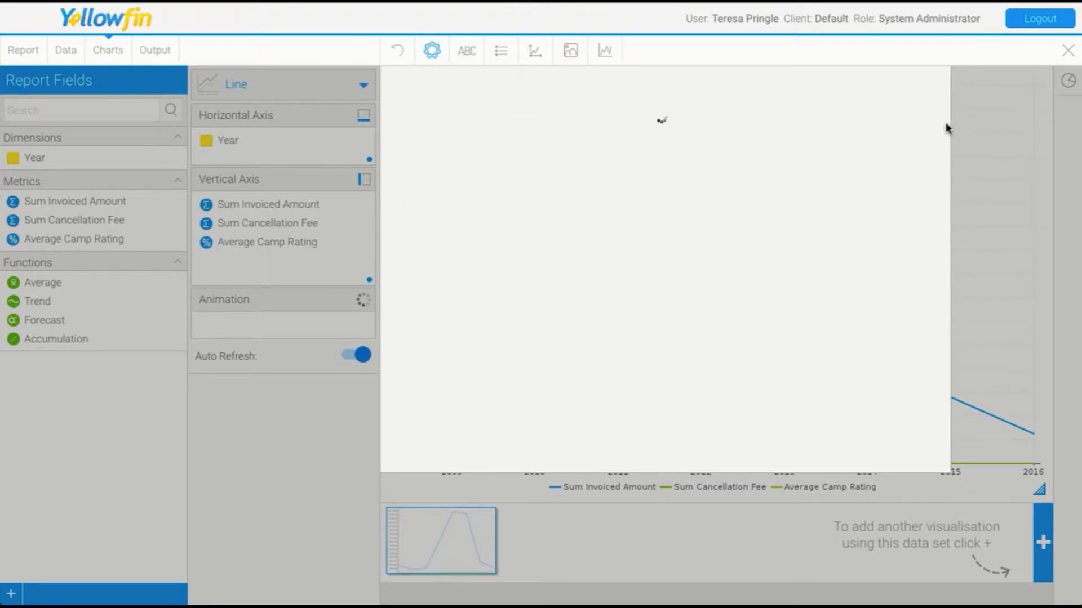
pyautogui.click(933, 81)
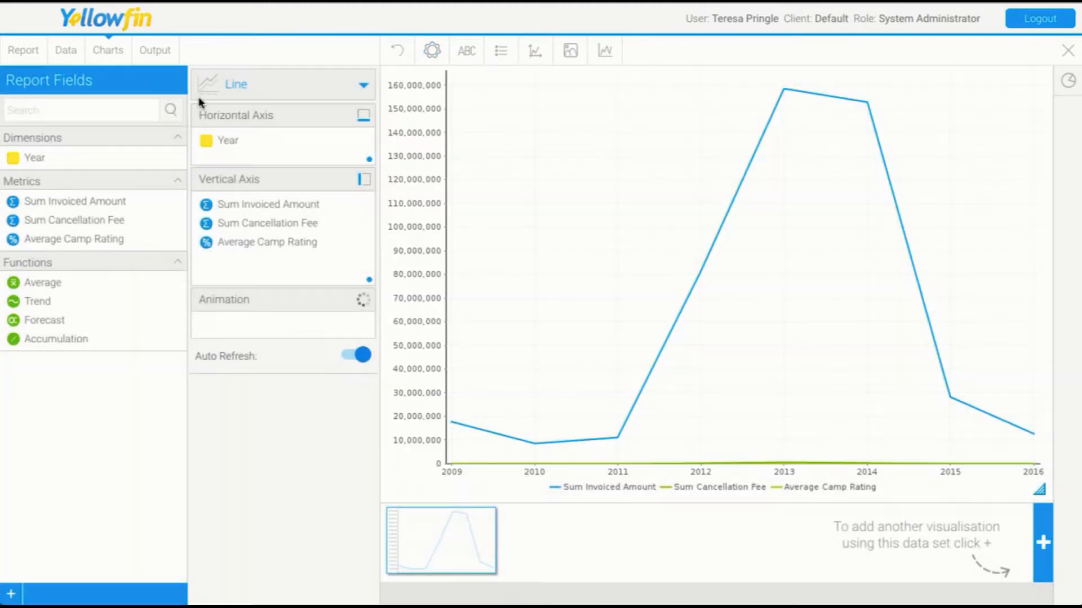
# Save the report as a draft named Series 1 in the Training subfolder.
pyautogui.click(23, 51)
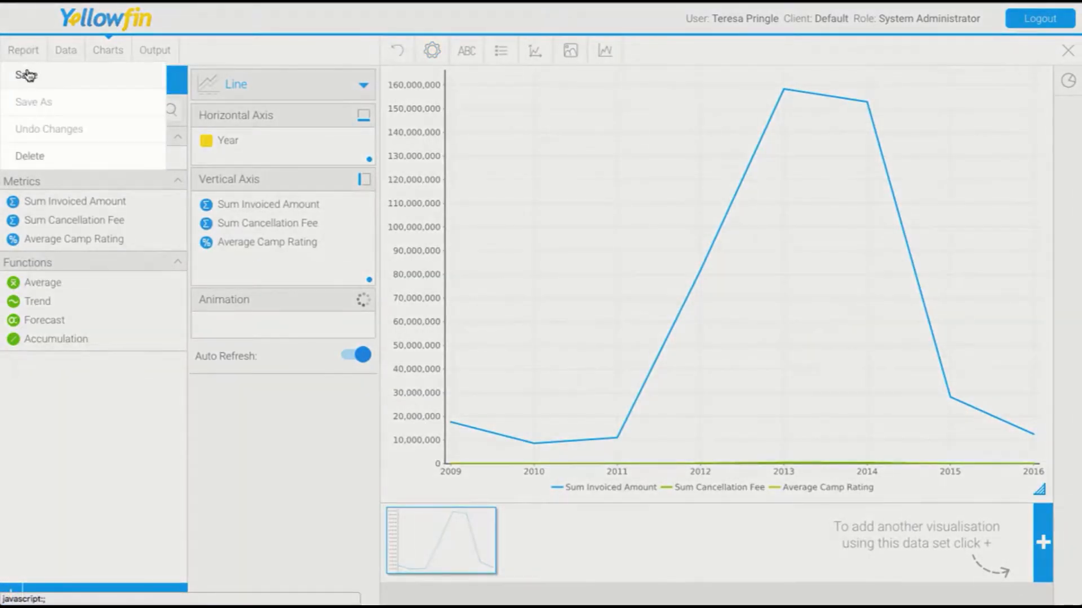
pyautogui.click(24, 75)
pyautogui.tripleClick(392, 174)
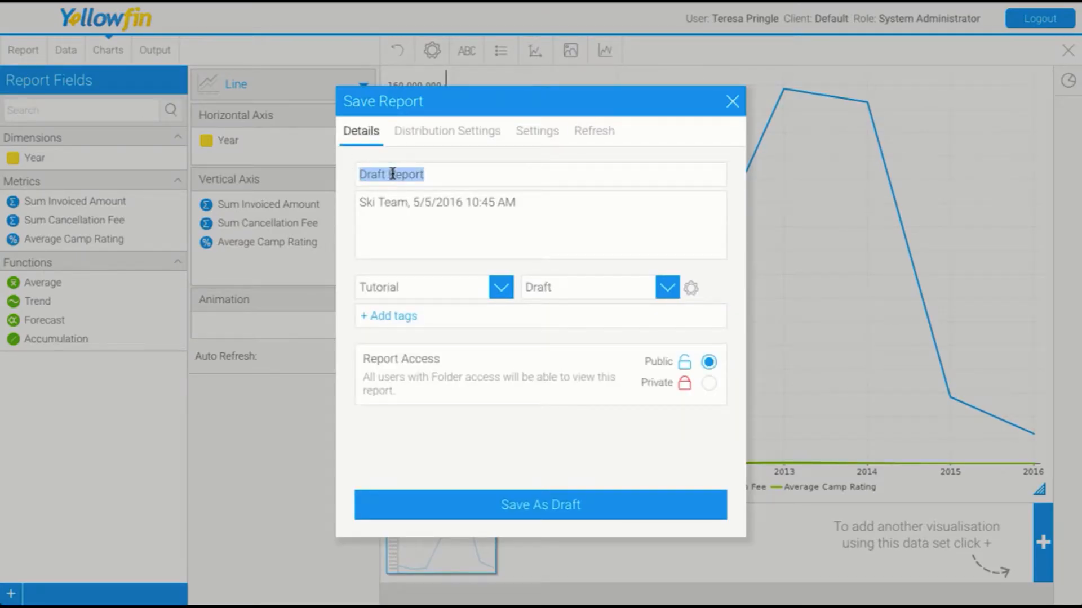
pyautogui.write('Series 1')
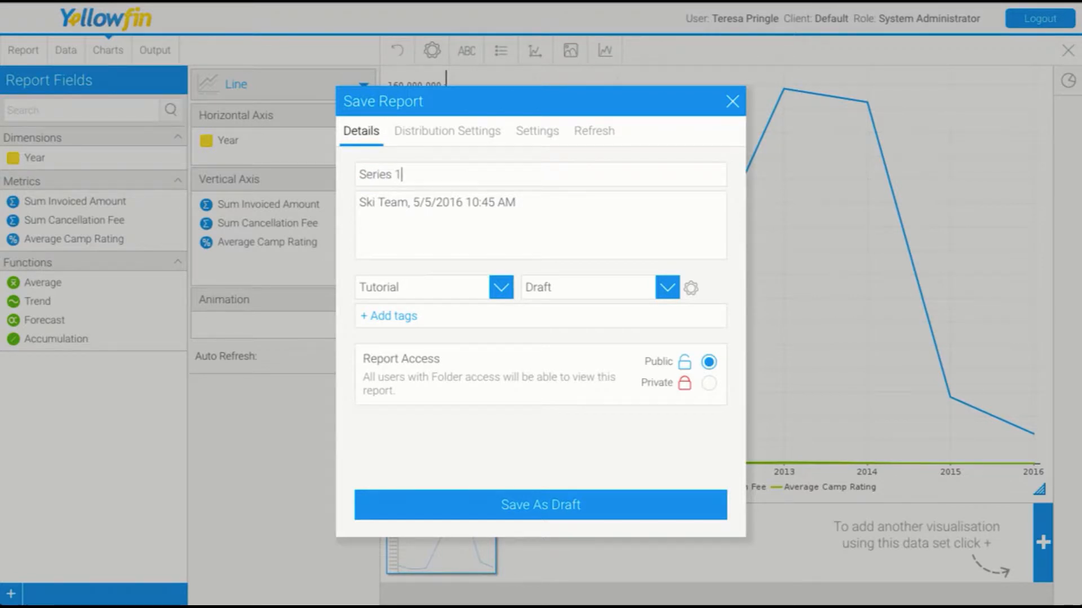
pyautogui.click(552, 290)
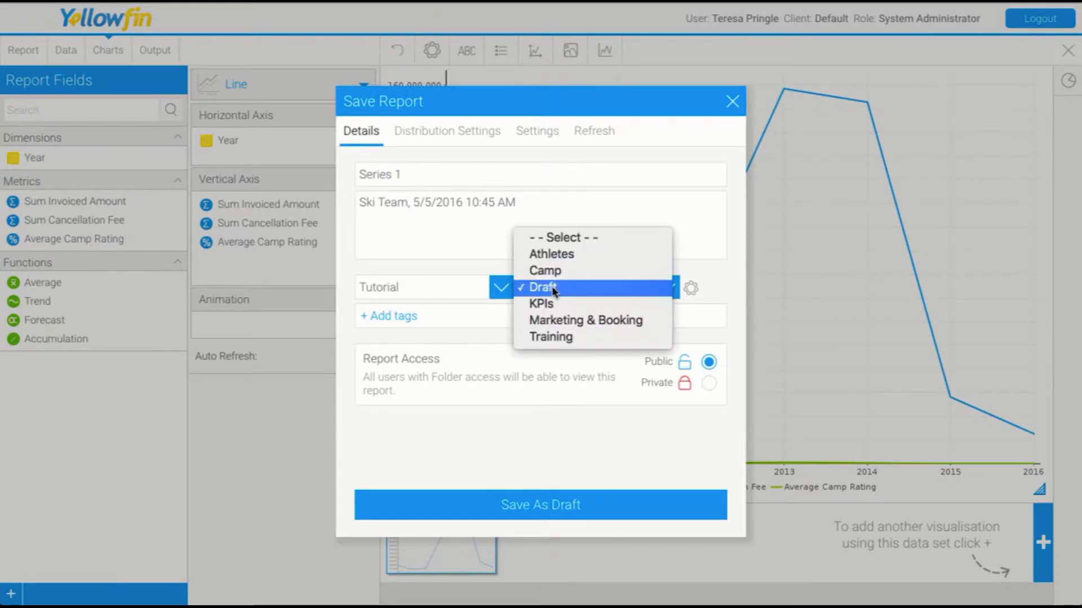
pyautogui.click(553, 336)
pyautogui.click(536, 499)
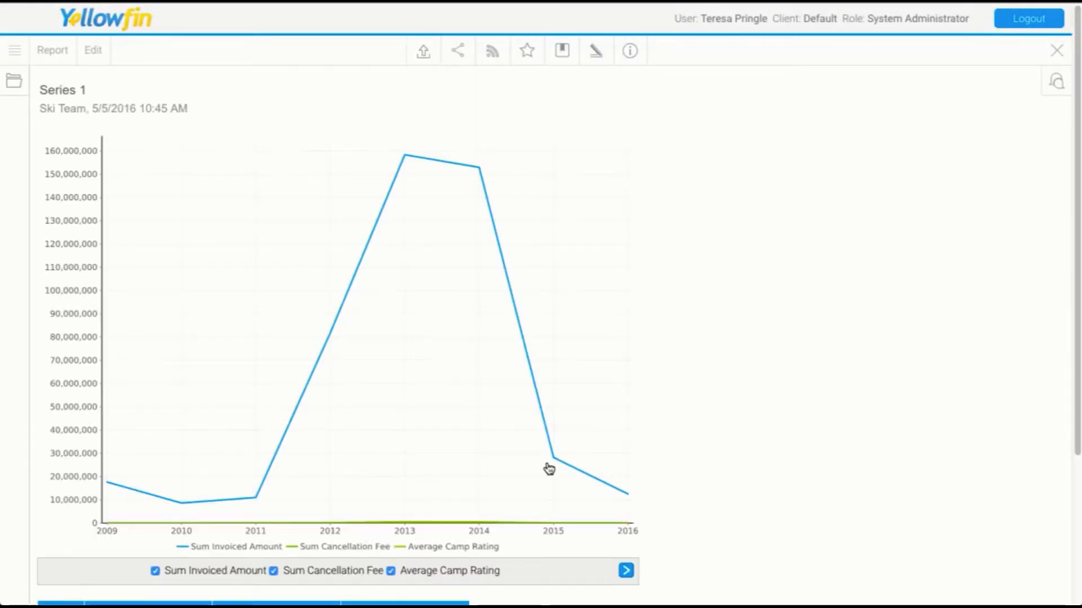
# Test the series selection by showing only Average Camp Rating, then only Sum Cancellation Fee.
pyautogui.scroll(-1, 541, 493)
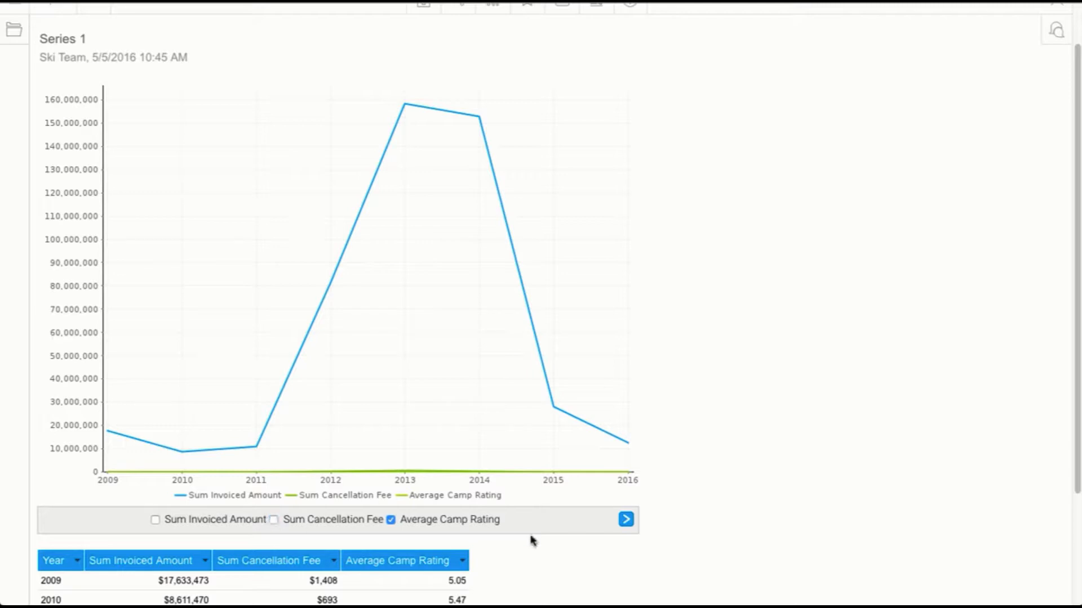
pyautogui.click(625, 521)
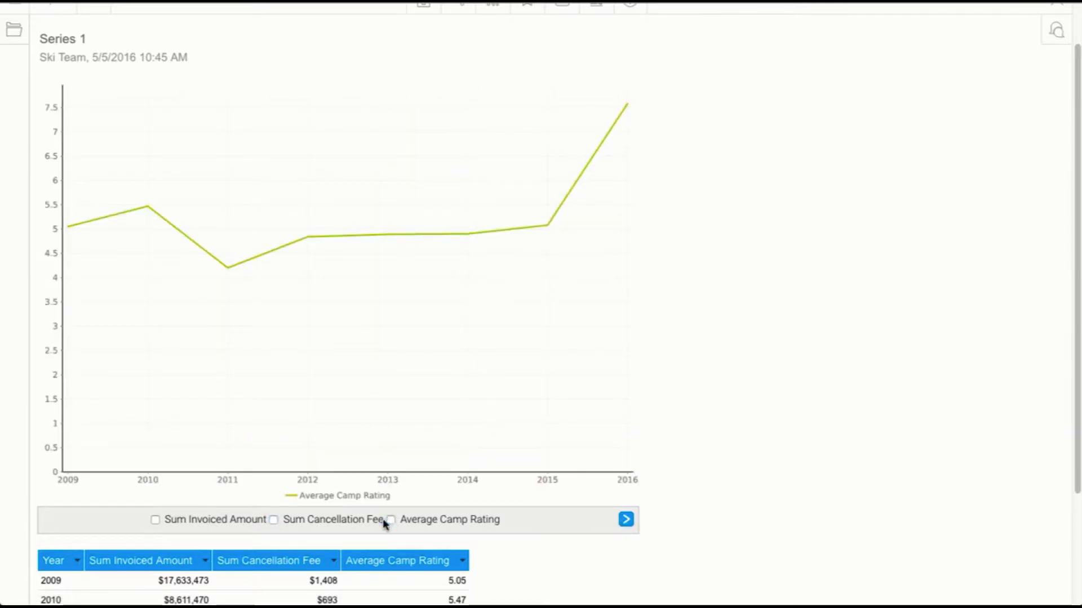
pyautogui.click(274, 519)
pyautogui.click(626, 521)
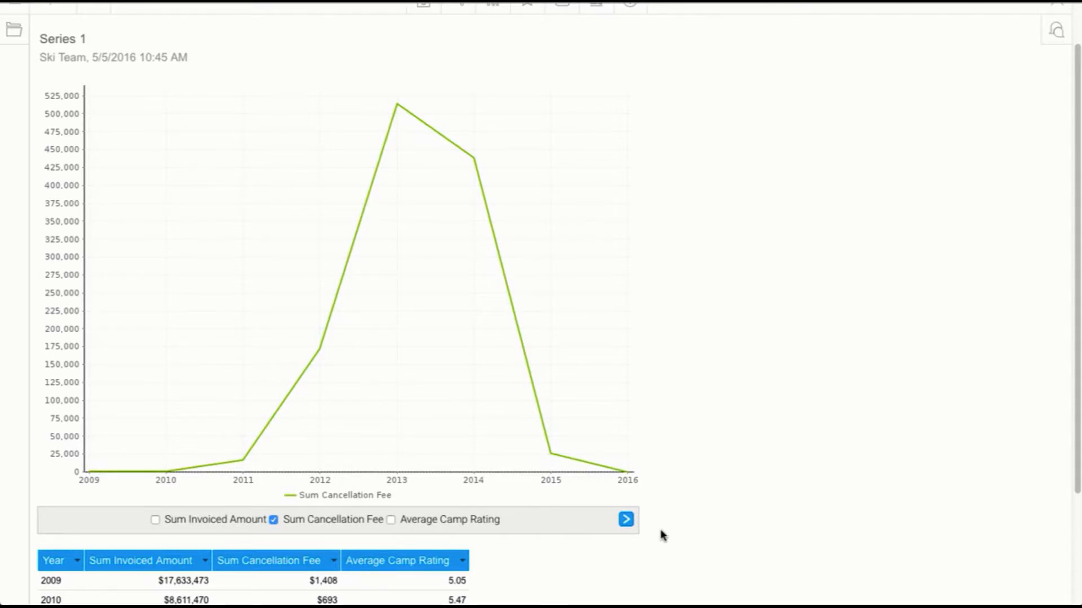
pyautogui.scroll(1, 455, 404)
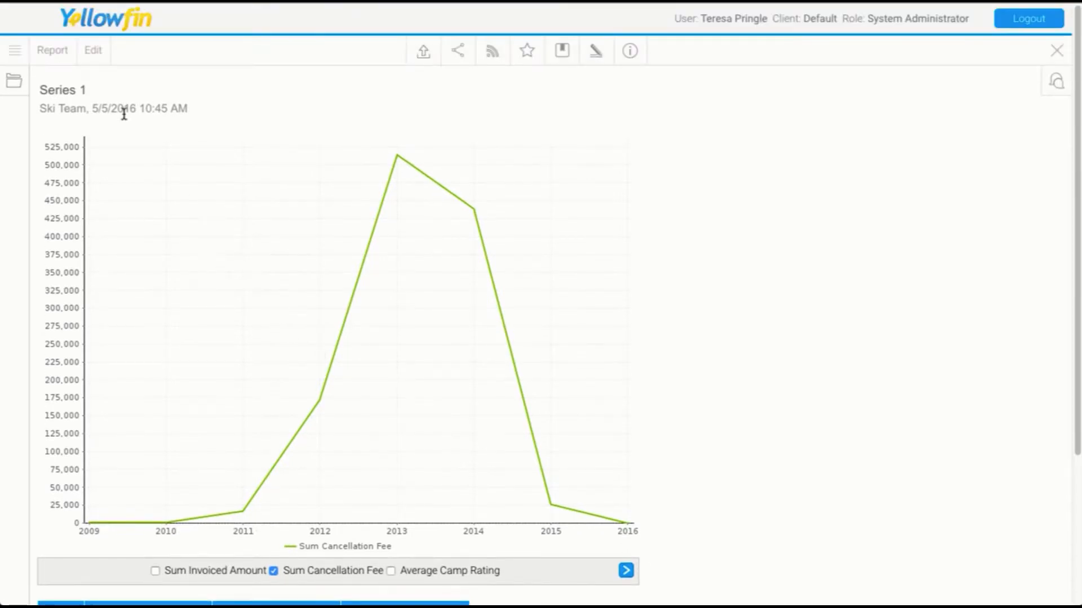
# Edit the report and replace the Year column with Athlete Demographic.
pyautogui.click(56, 51)
pyautogui.click(286, 168)
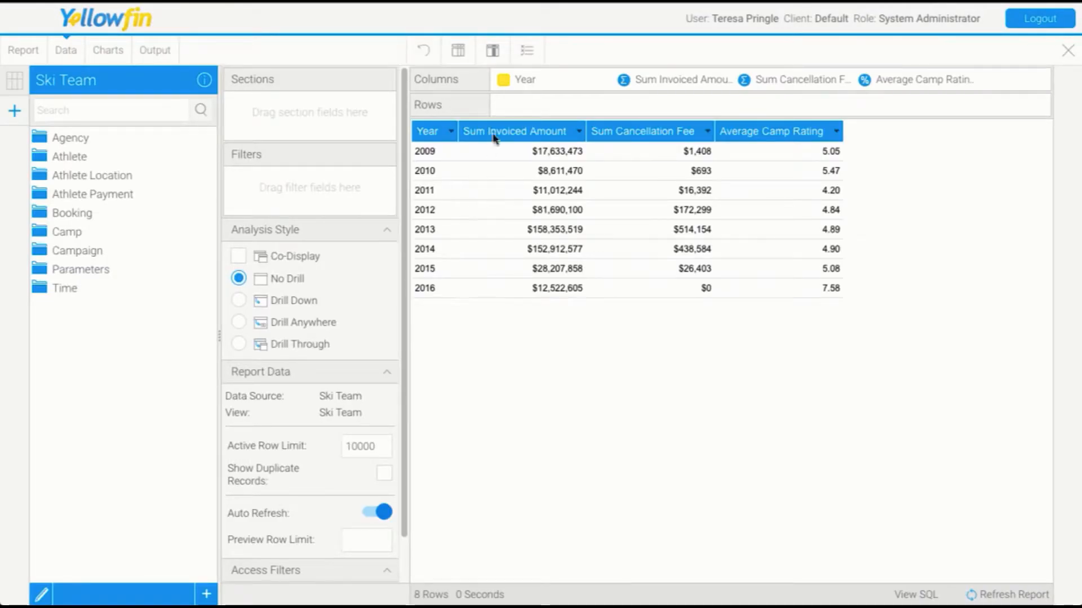
pyautogui.moveTo(535, 79); pyautogui.dragTo(135, 340)
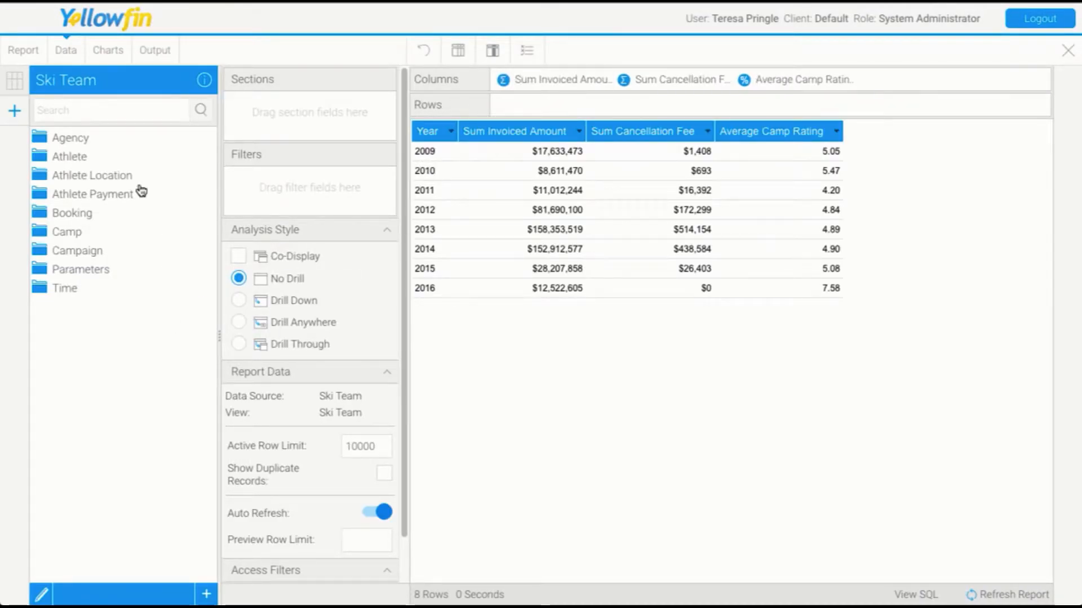
pyautogui.click(67, 156)
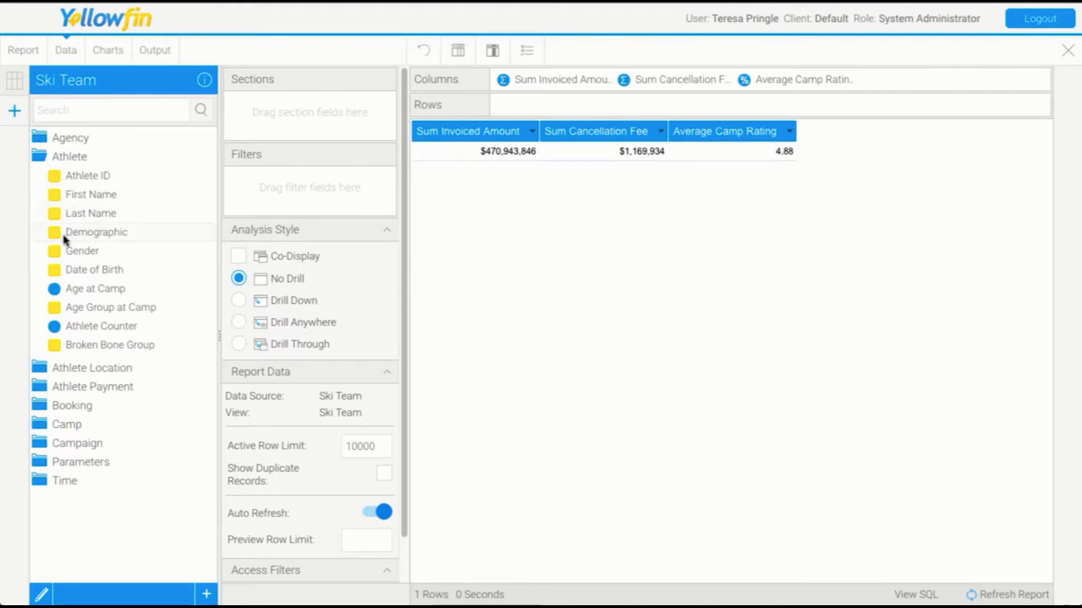
pyautogui.moveTo(65, 240); pyautogui.dragTo(502, 93)
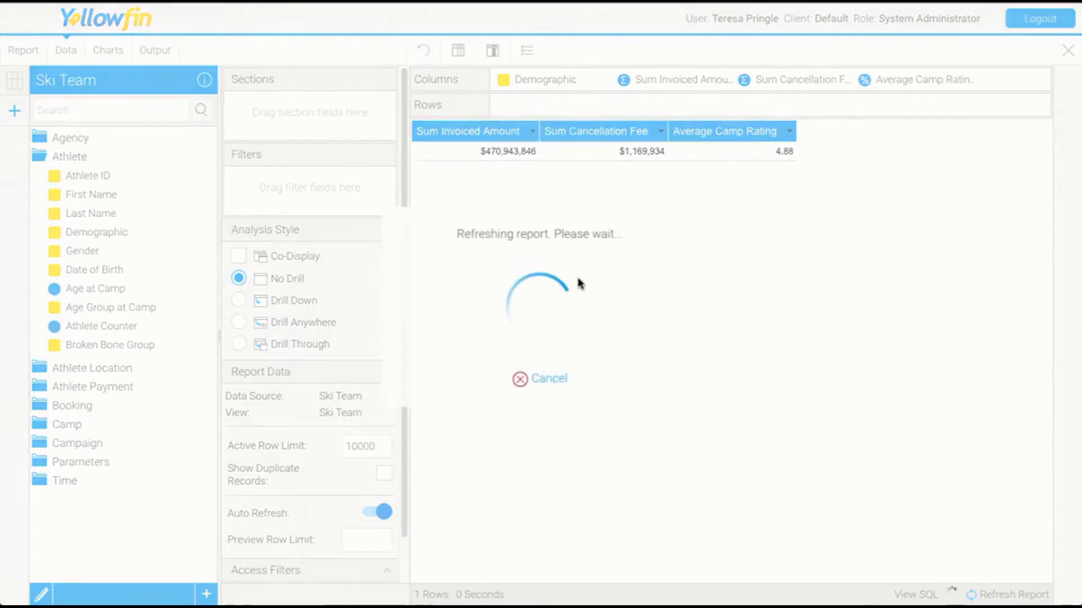
# Change the chart to a Pie with Demographic as colour and Sum Invoiced Amount as size.
pyautogui.click(107, 51)
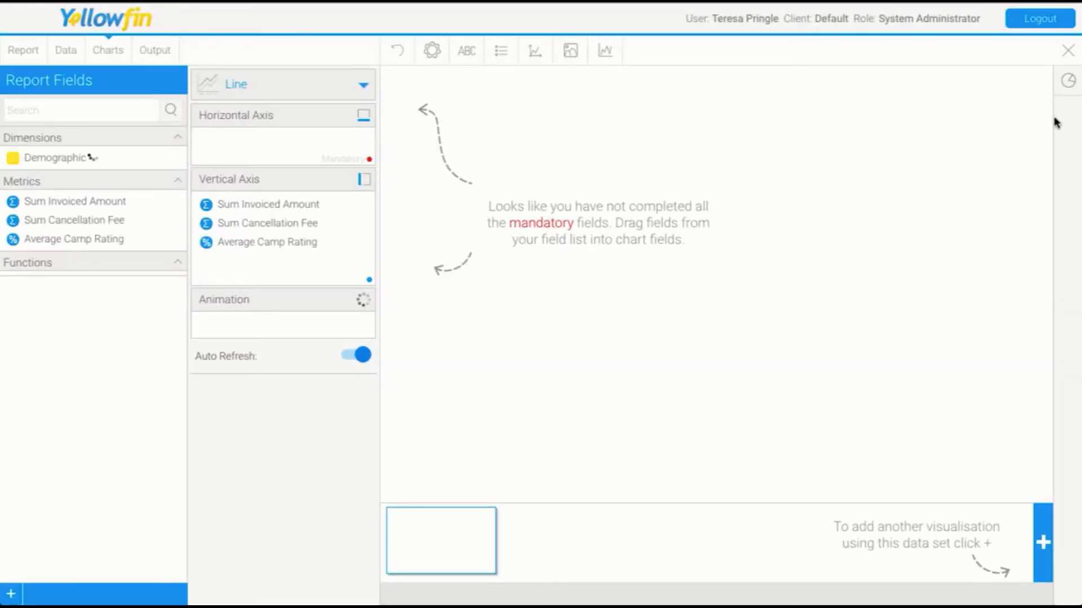
pyautogui.click(1066, 85)
pyautogui.scroll(-5, 984, 287)
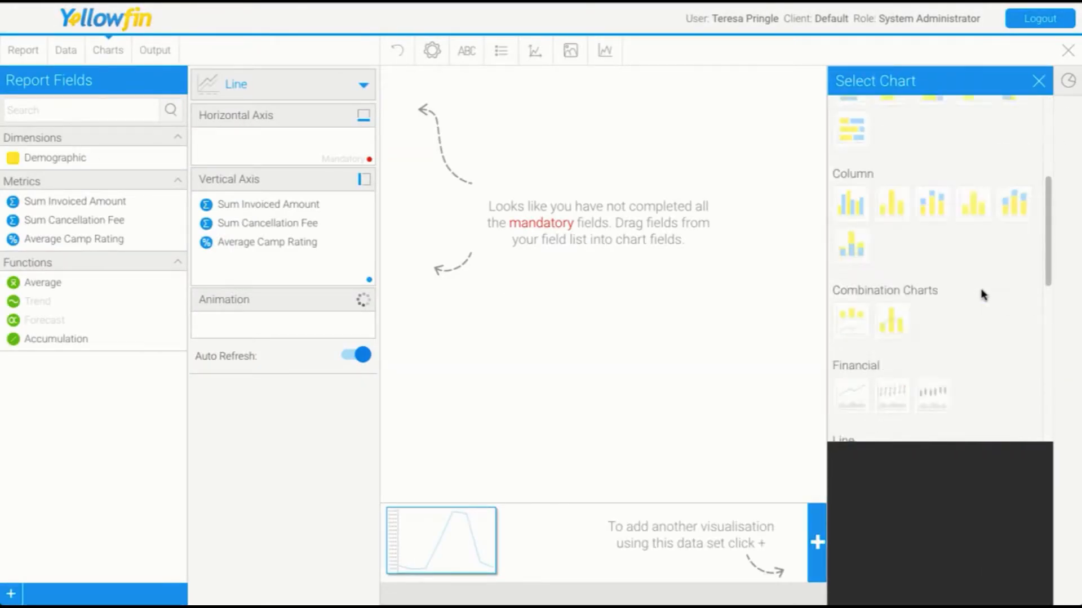
pyautogui.scroll(-5, 981, 294)
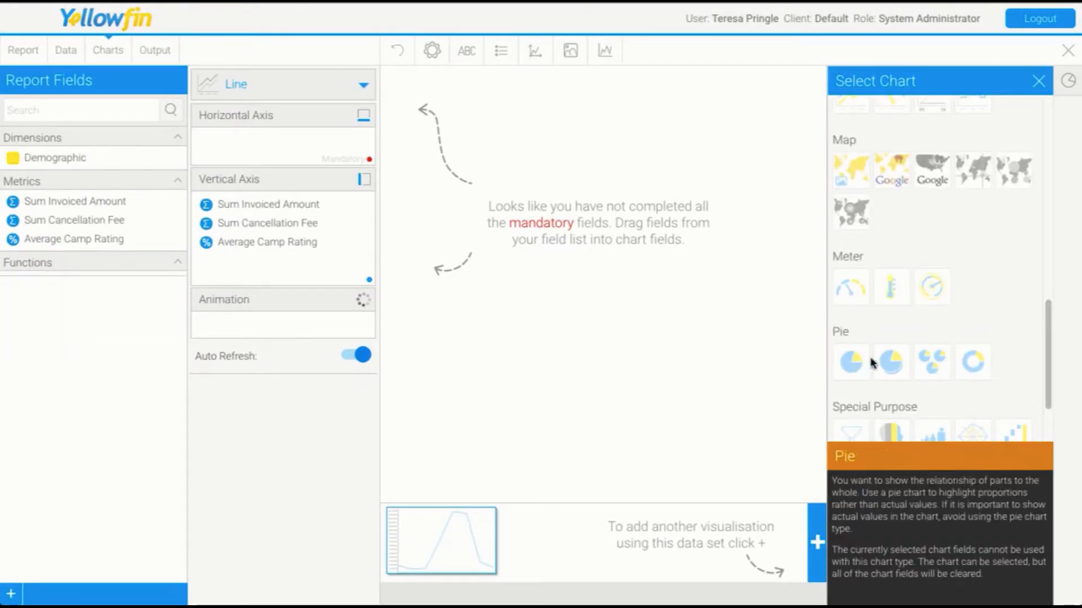
pyautogui.click(871, 362)
pyautogui.moveTo(94, 163); pyautogui.dragTo(237, 141)
pyautogui.moveTo(93, 204); pyautogui.dragTo(283, 213)
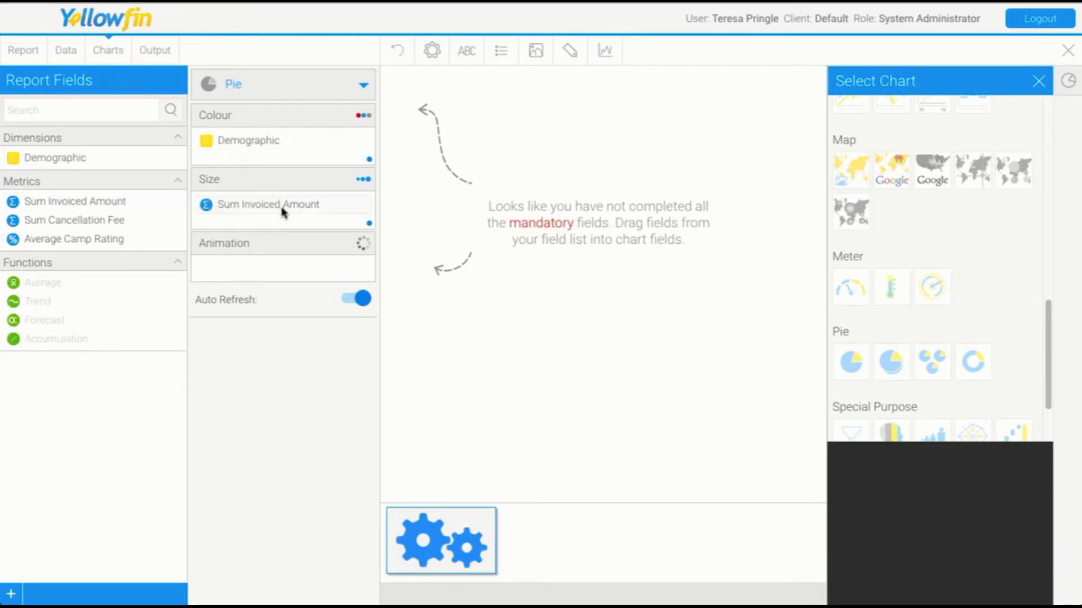
# Save the report as a copy named Series 2.
pyautogui.click(25, 51)
pyautogui.click(24, 75)
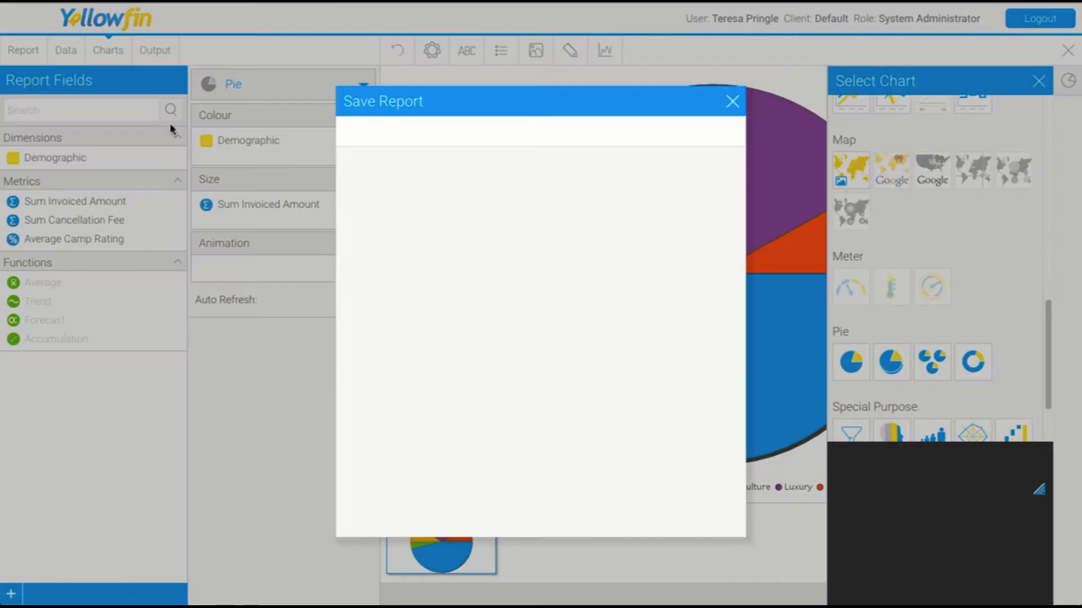
pyautogui.moveTo(400, 175); pyautogui.dragTo(466, 171)
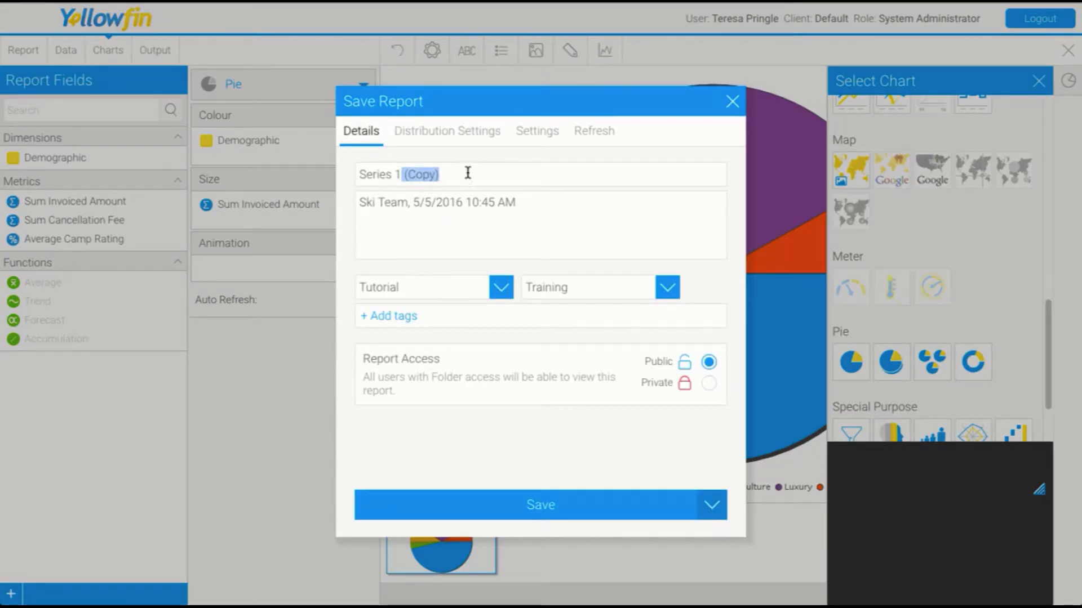
pyautogui.press('BackSpace')
pyautogui.click(509, 506)
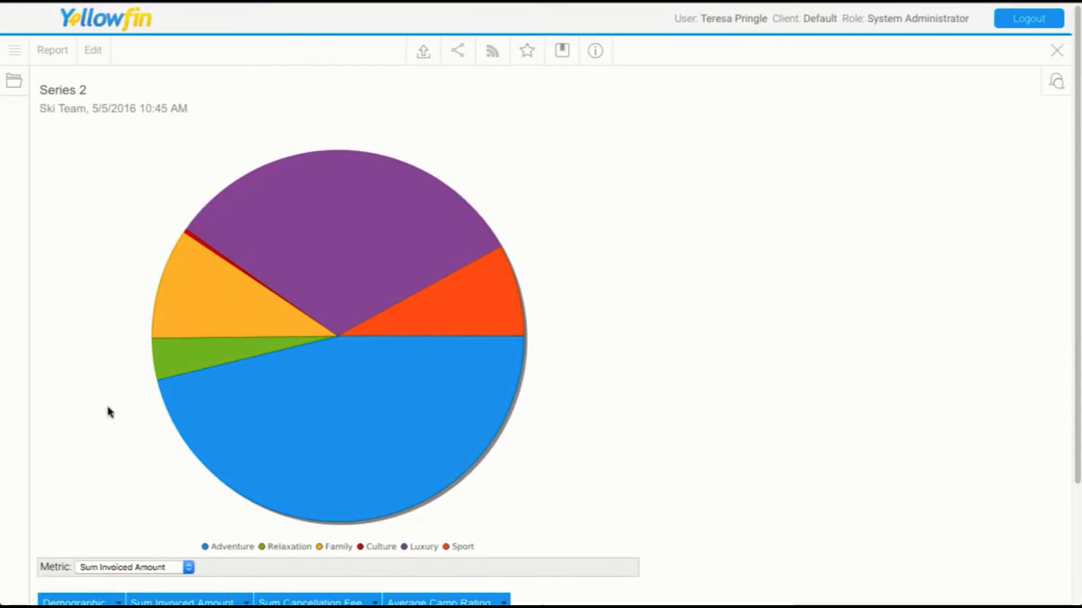
# Switch the pie chart's metric to Sum Cancellation Fee.
pyautogui.click(158, 571)
pyautogui.click(158, 578)
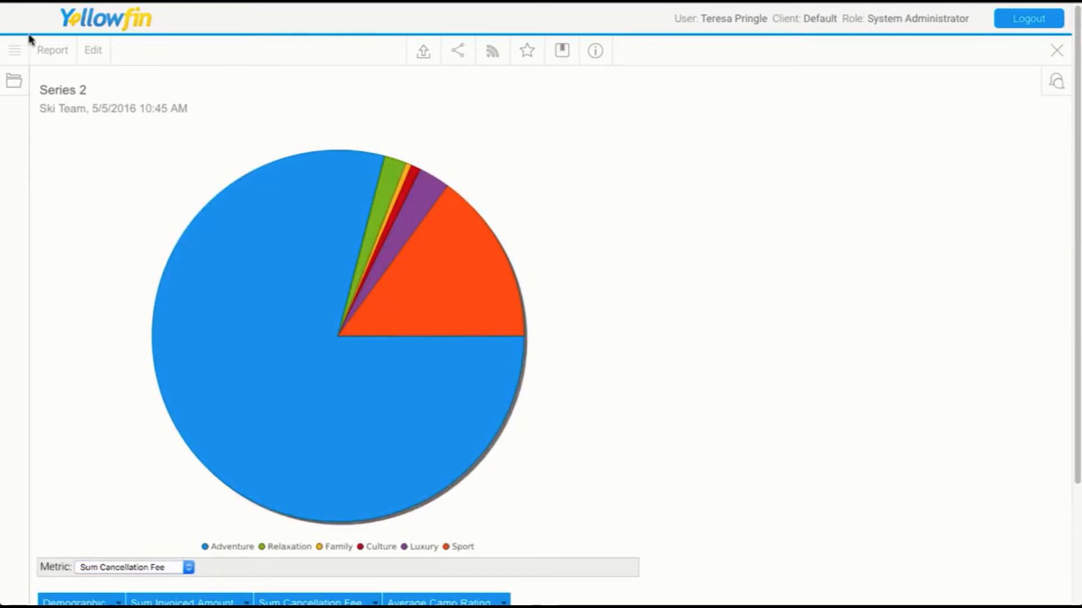
# Edit the report and replace the Demographic column with Athlete Gender.
pyautogui.click(59, 53)
pyautogui.click(65, 103)
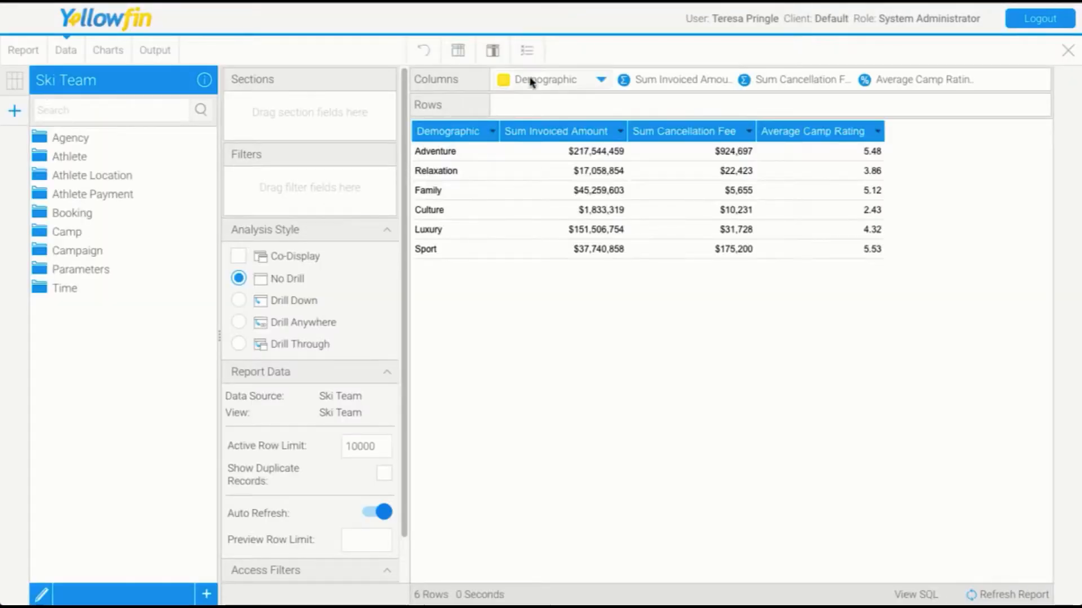
pyautogui.moveTo(499, 79); pyautogui.dragTo(124, 309)
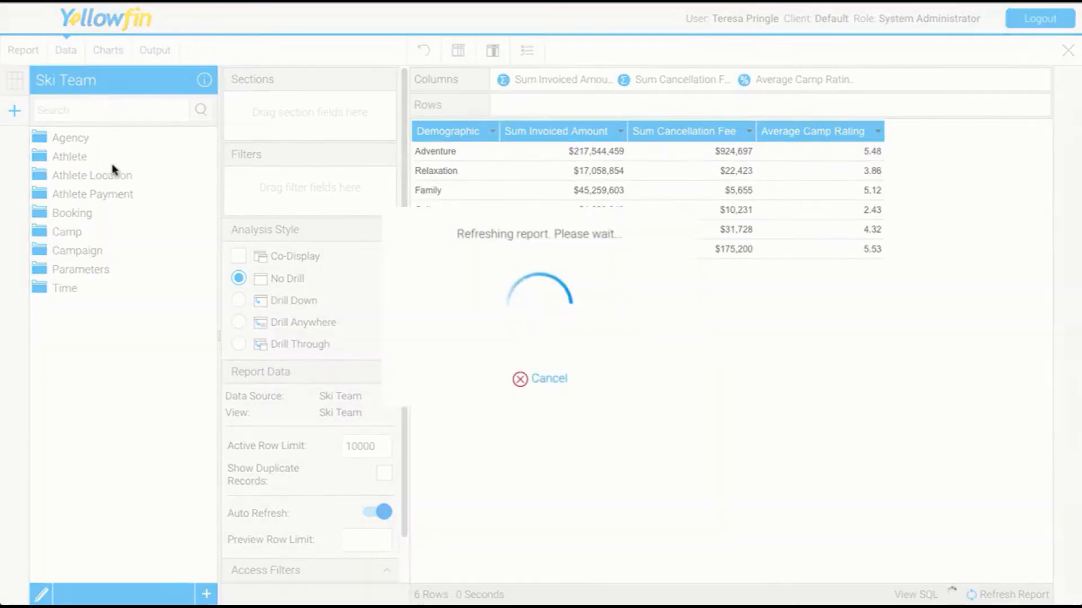
pyautogui.click(72, 160)
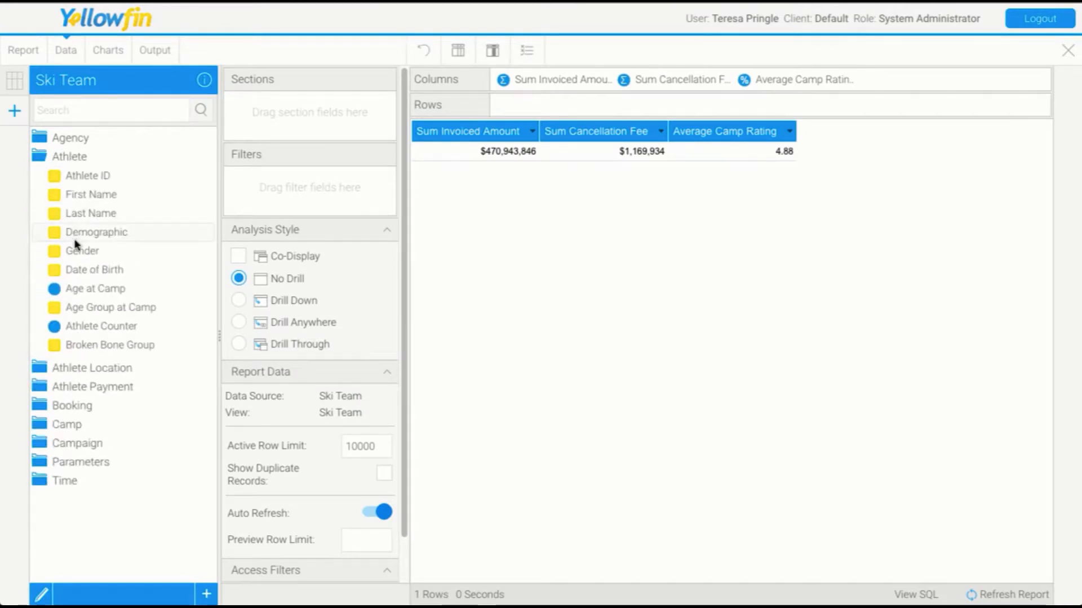
pyautogui.moveTo(76, 250); pyautogui.dragTo(496, 84)
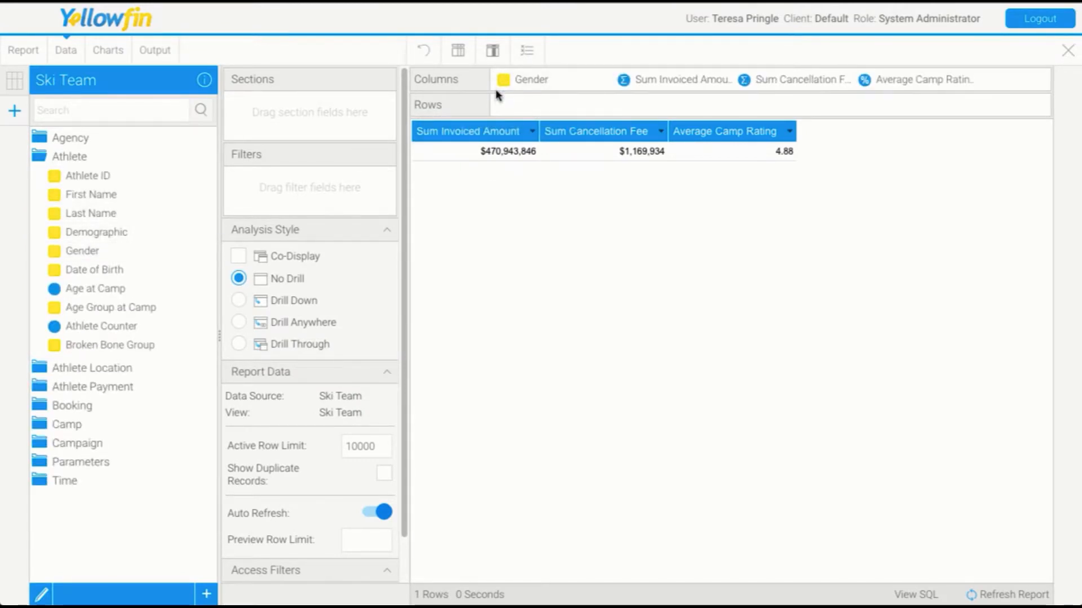
# Change the chart to a Horizontal Bar with Gender on the vertical axis and all three metrics on the horizontal axis.
pyautogui.click(108, 51)
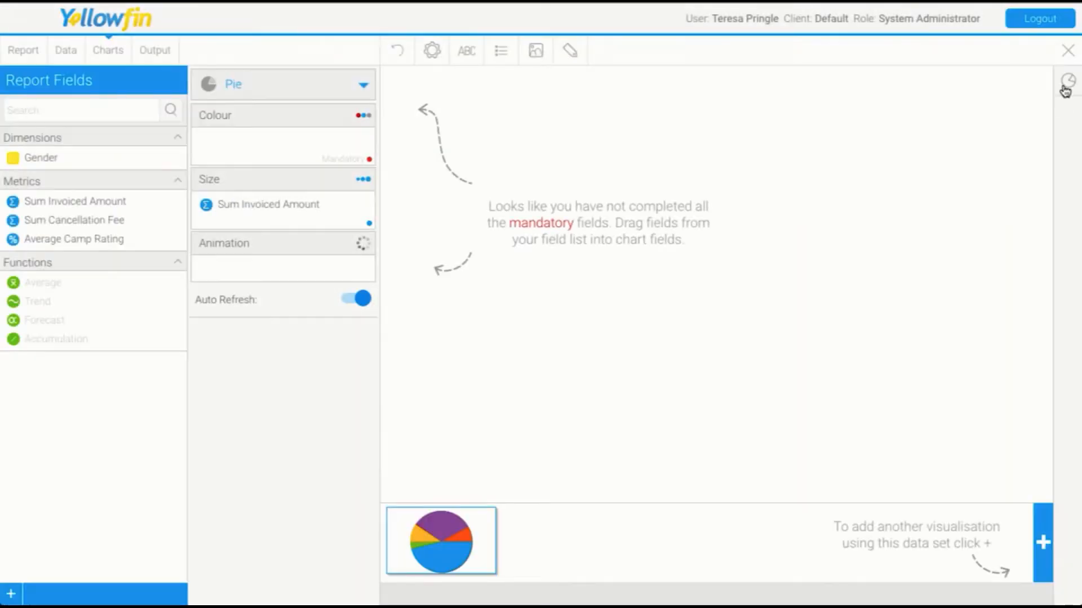
pyautogui.click(1068, 81)
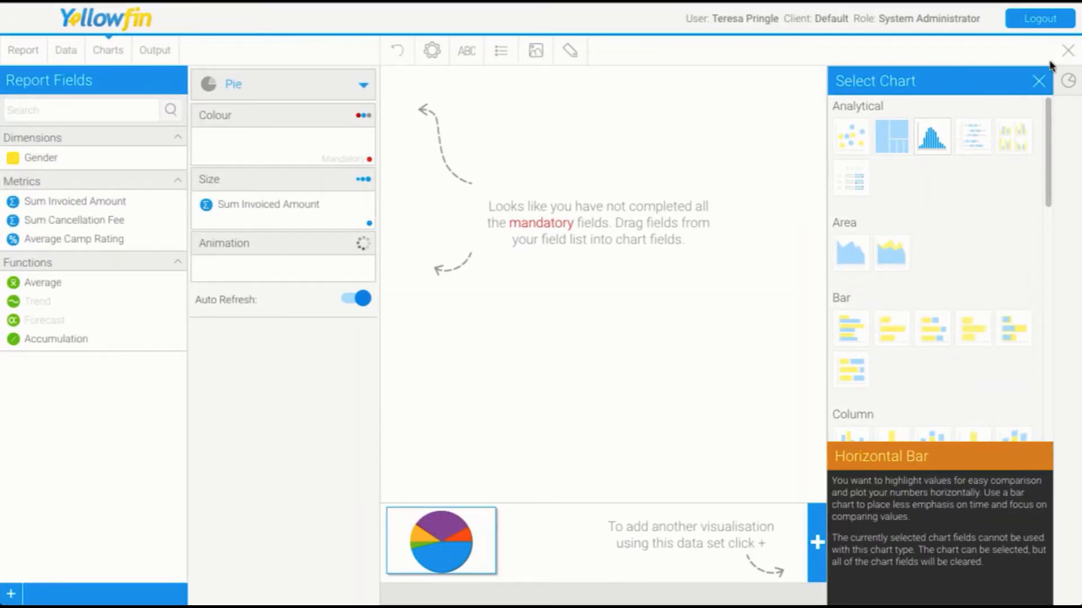
pyautogui.click(852, 330)
pyautogui.click(1038, 81)
pyautogui.moveTo(86, 161); pyautogui.dragTo(144, 207)
pyautogui.moveTo(89, 169); pyautogui.dragTo(272, 234)
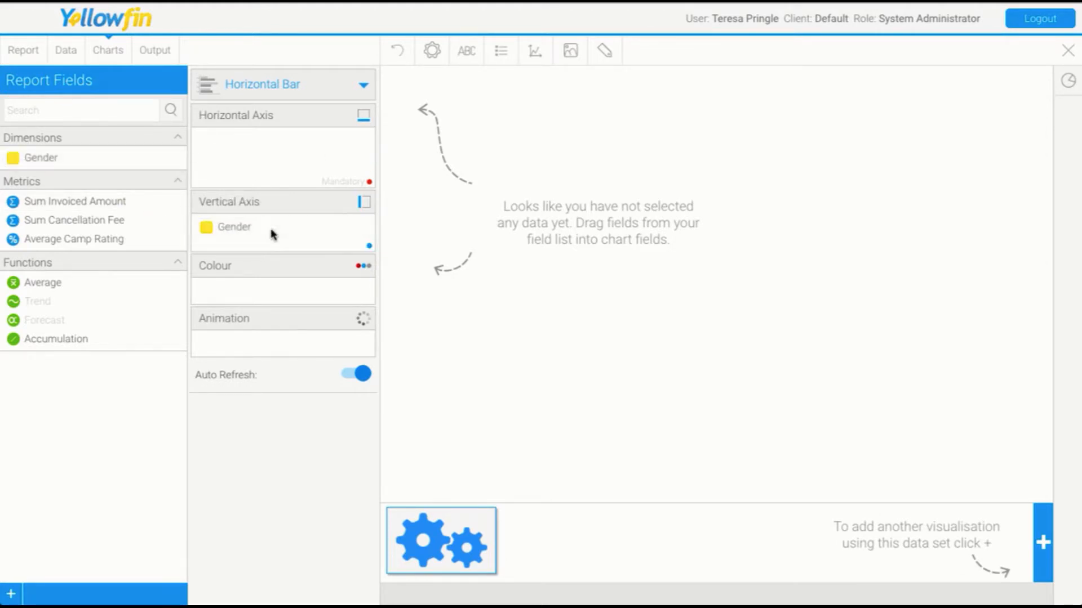
pyautogui.click(86, 201)
pyautogui.keyDown('shift'); pyautogui.click(89, 239); pyautogui.keyUp('shift')
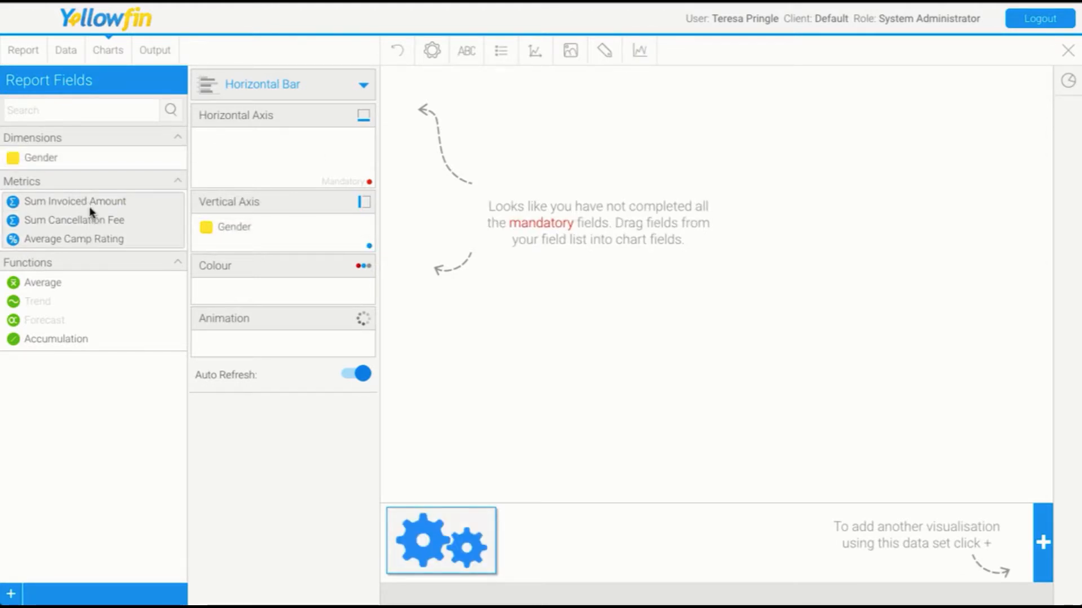
pyautogui.moveTo(89, 212); pyautogui.dragTo(197, 158)
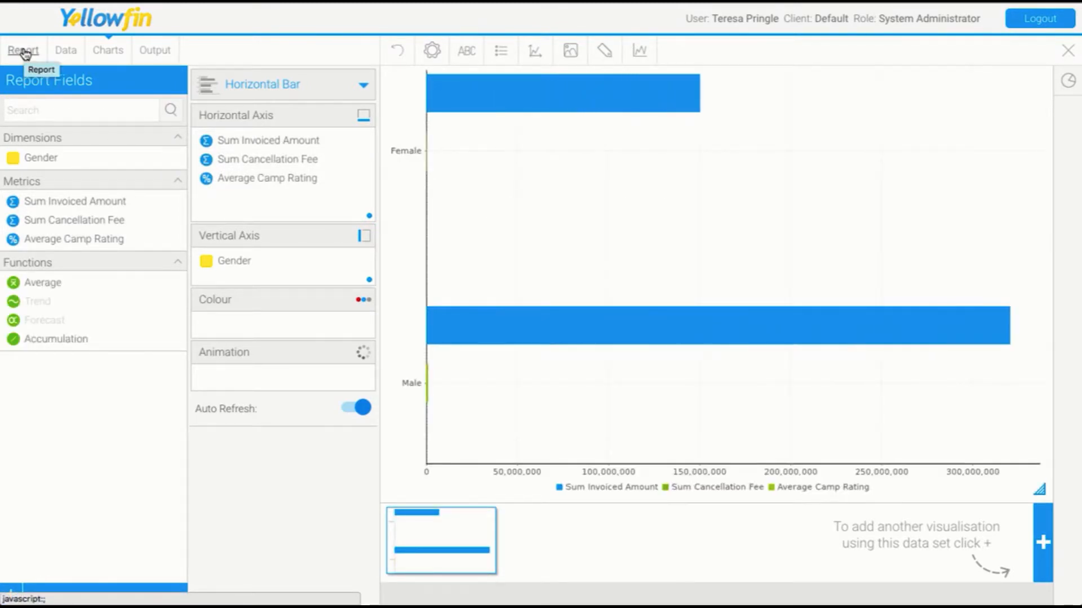
# Save the report as a copy named Series 3.
pyautogui.click(23, 52)
pyautogui.click(25, 72)
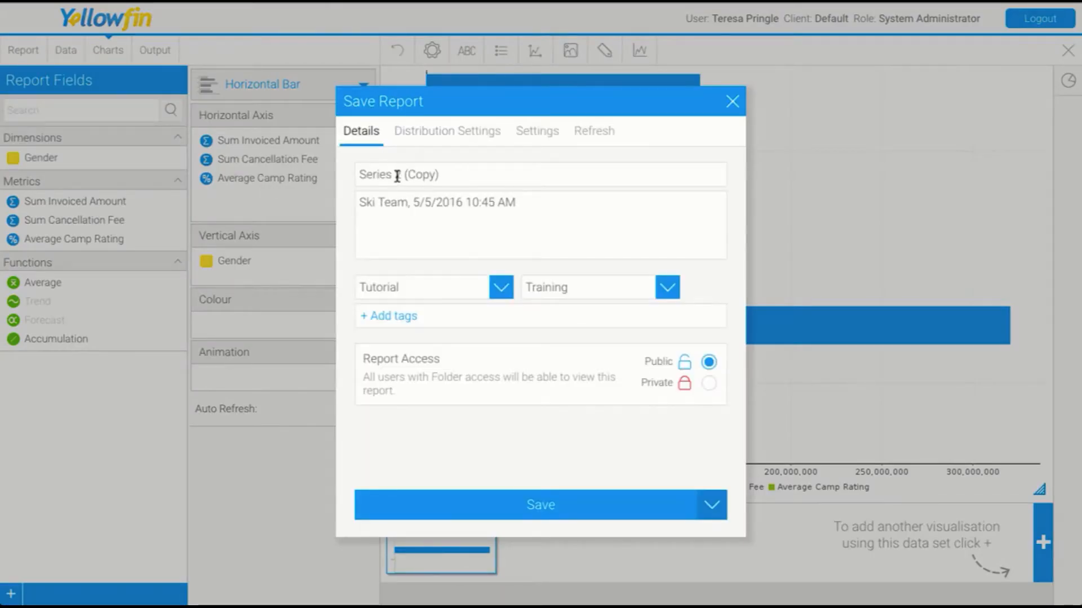
pyautogui.moveTo(397, 176); pyautogui.dragTo(460, 177)
pyautogui.press('BackSpace')
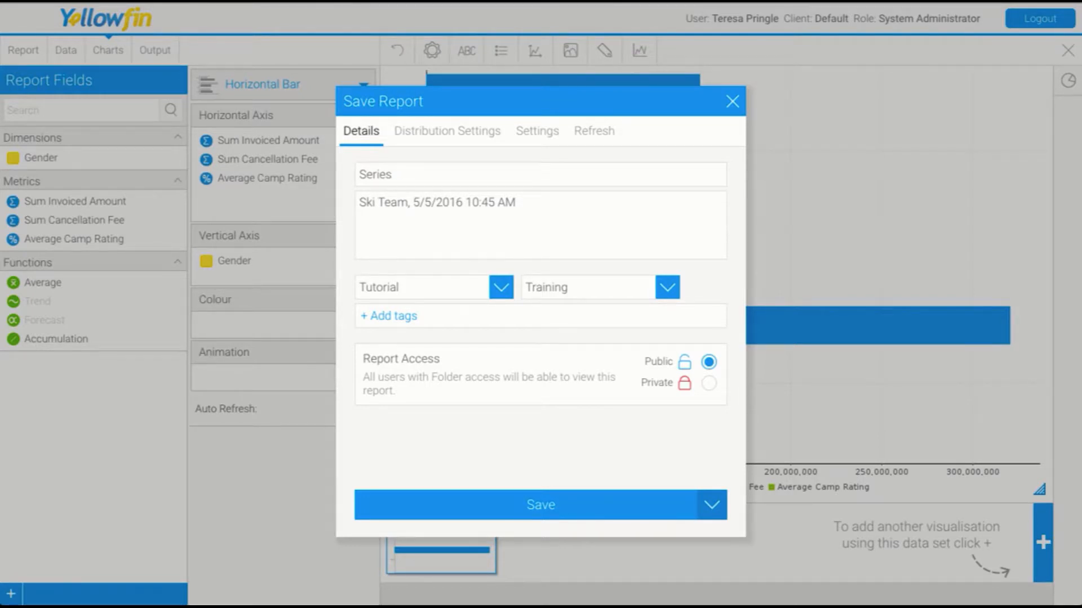
pyautogui.click(592, 508)
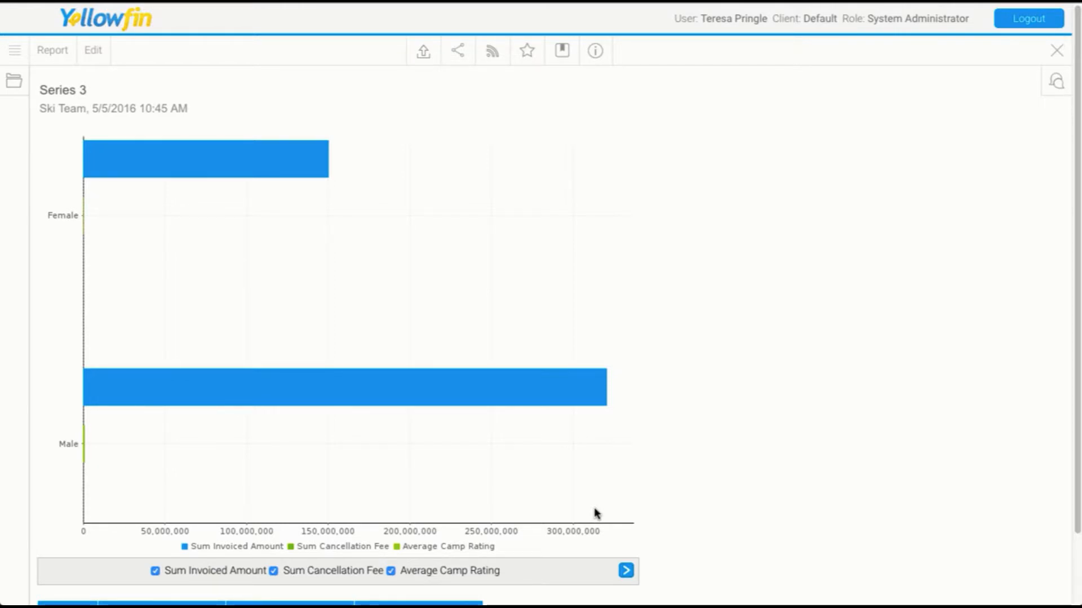
# Create a new standard dashboard.
pyautogui.click(15, 50)
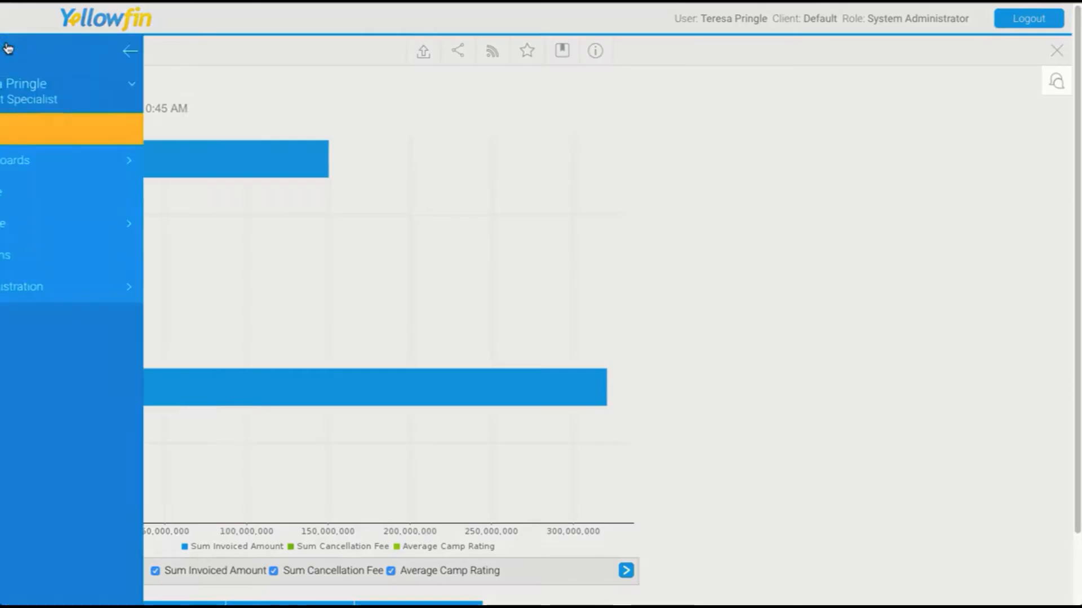
pyautogui.click(47, 129)
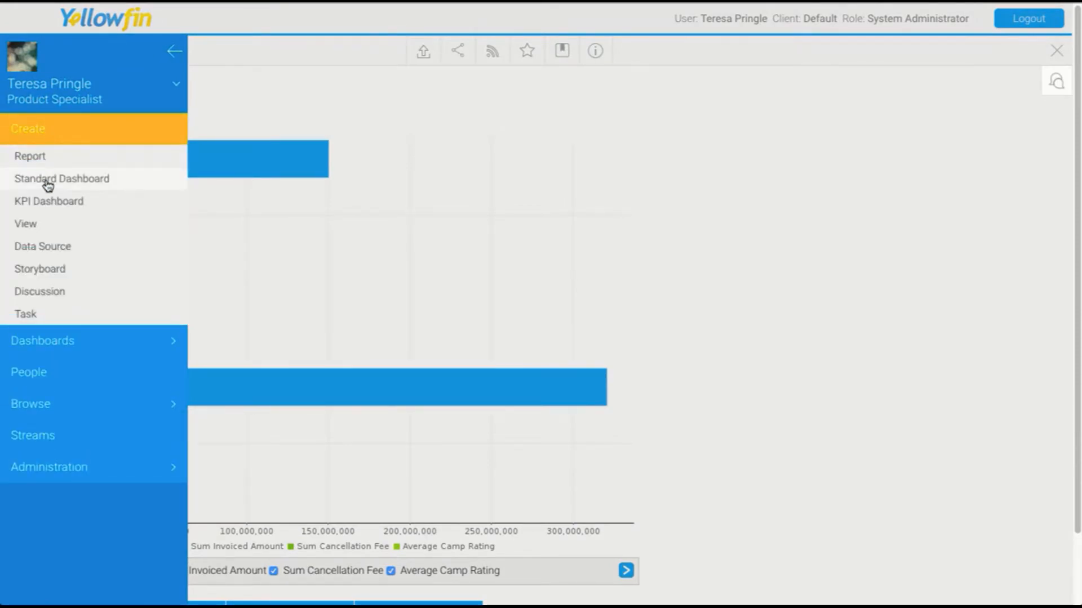
pyautogui.click(46, 180)
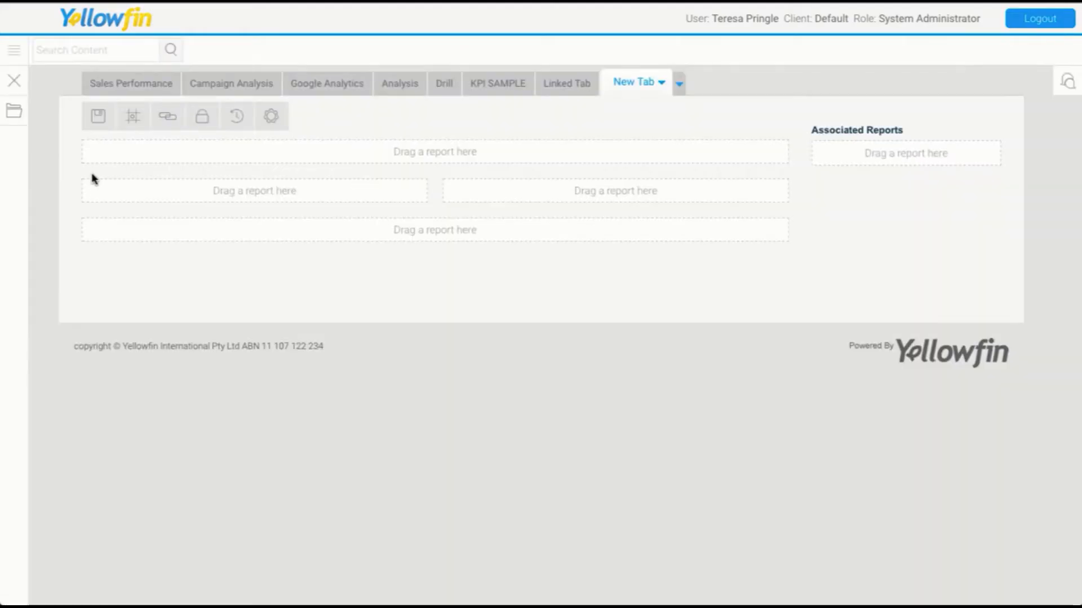
# Search reports for series and place Series 1 across the top, with Series 2 and Series 3 side by side below.
pyautogui.click(14, 119)
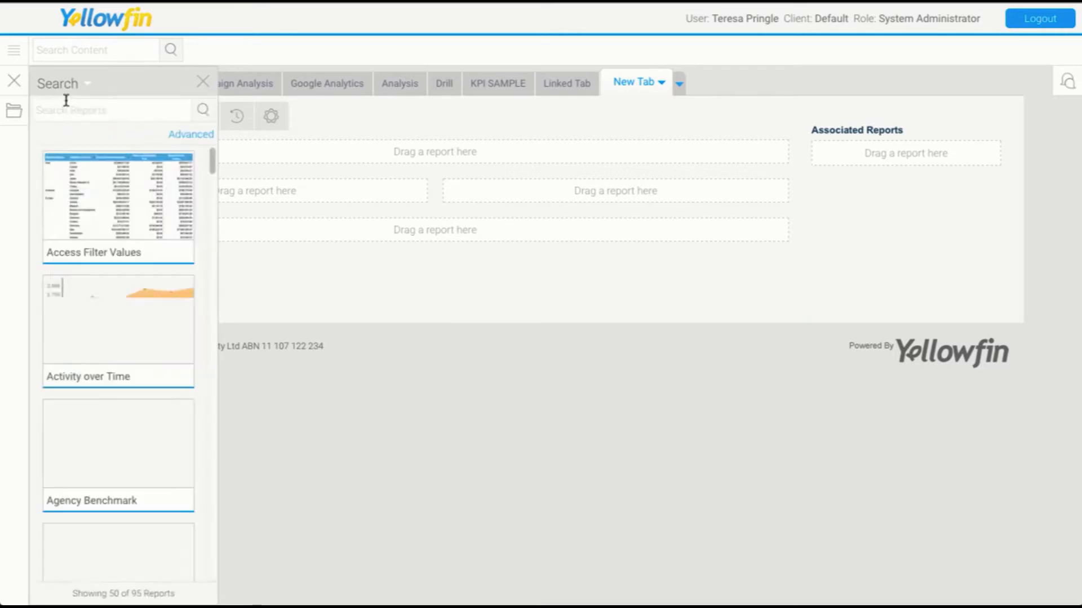
pyautogui.write('series')
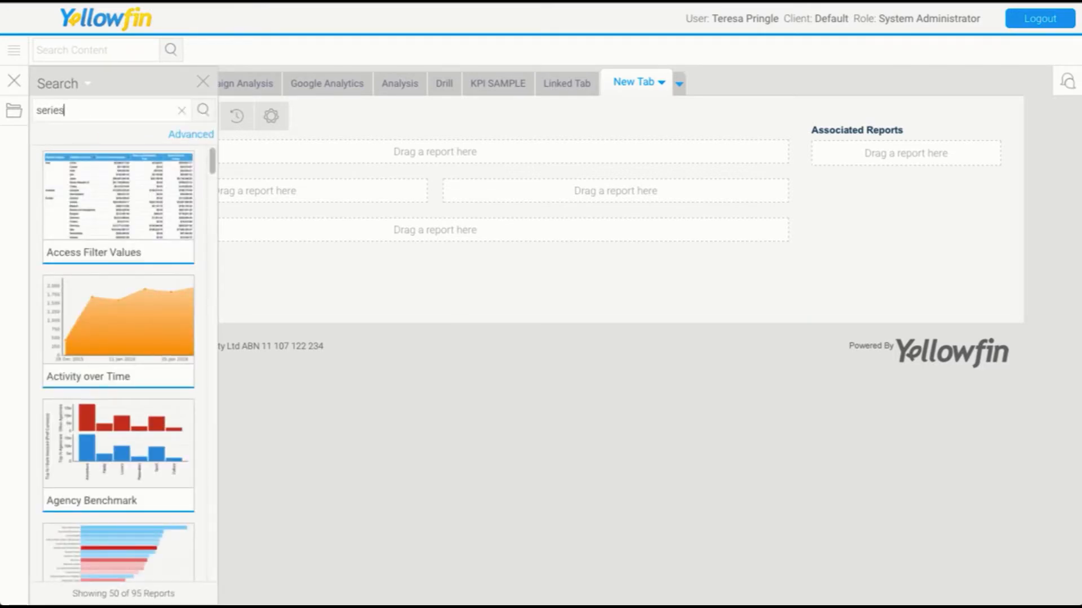
pyautogui.moveTo(108, 234); pyautogui.dragTo(375, 169)
pyautogui.moveTo(142, 329); pyautogui.dragTo(552, 398)
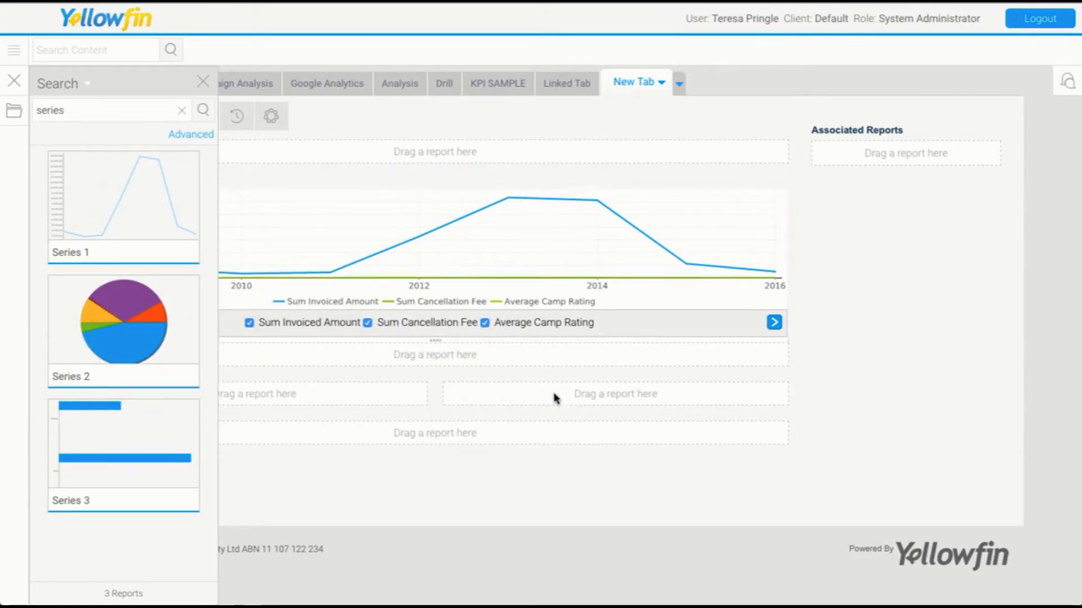
pyautogui.moveTo(137, 478); pyautogui.dragTo(364, 398)
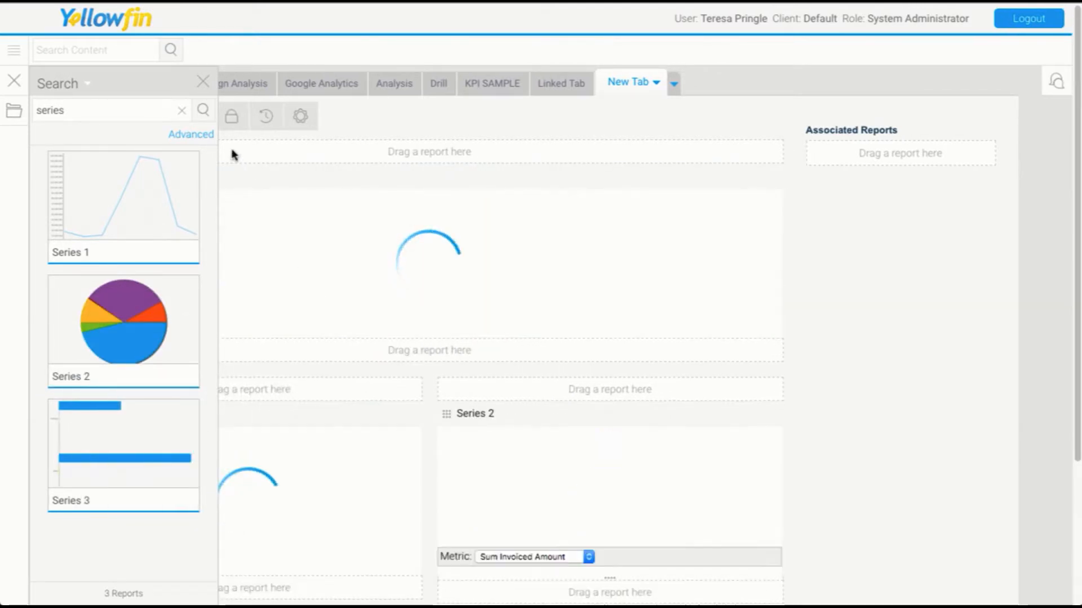
# Enlarge the heights of the Series 3, Series 2 and Series 1 report panels on the dashboard.
pyautogui.click(202, 81)
pyautogui.scroll(-3, 850, 469)
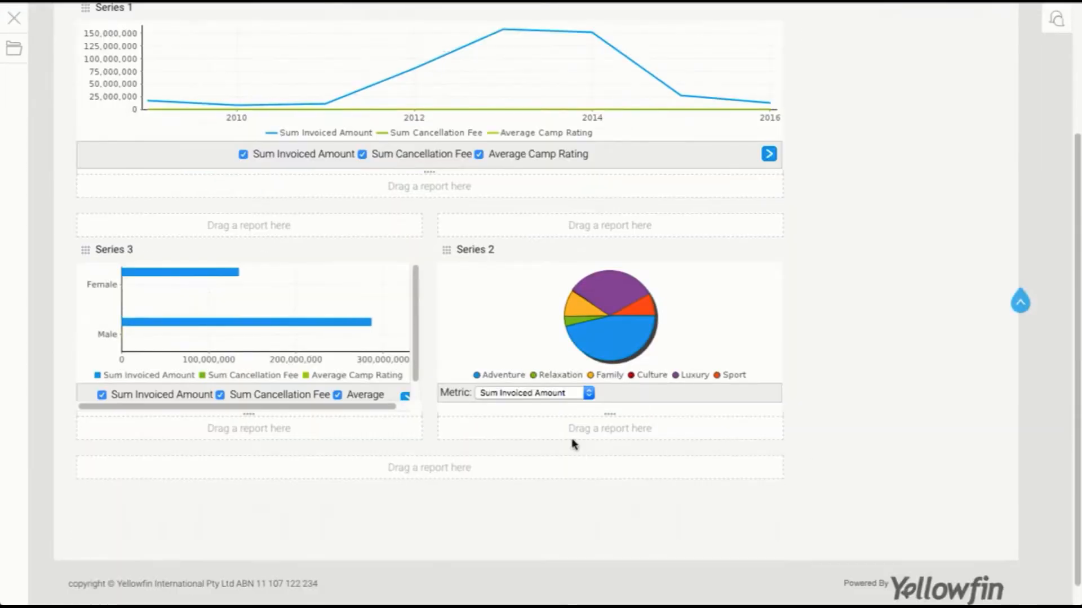
pyautogui.moveTo(278, 420); pyautogui.dragTo(355, 463)
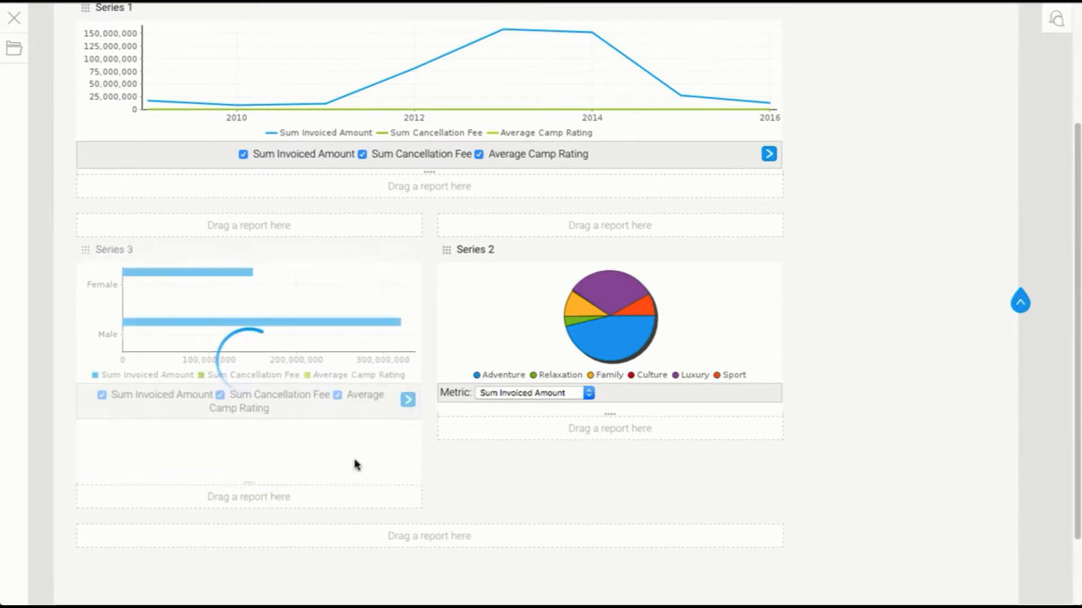
pyautogui.moveTo(500, 417); pyautogui.dragTo(488, 486)
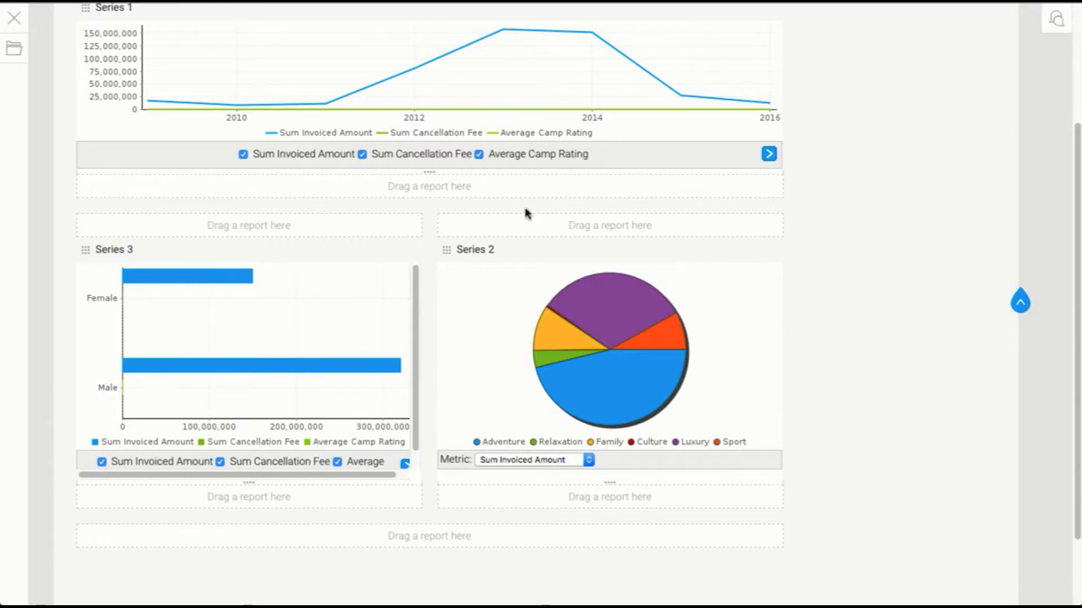
pyautogui.moveTo(459, 176); pyautogui.dragTo(468, 269)
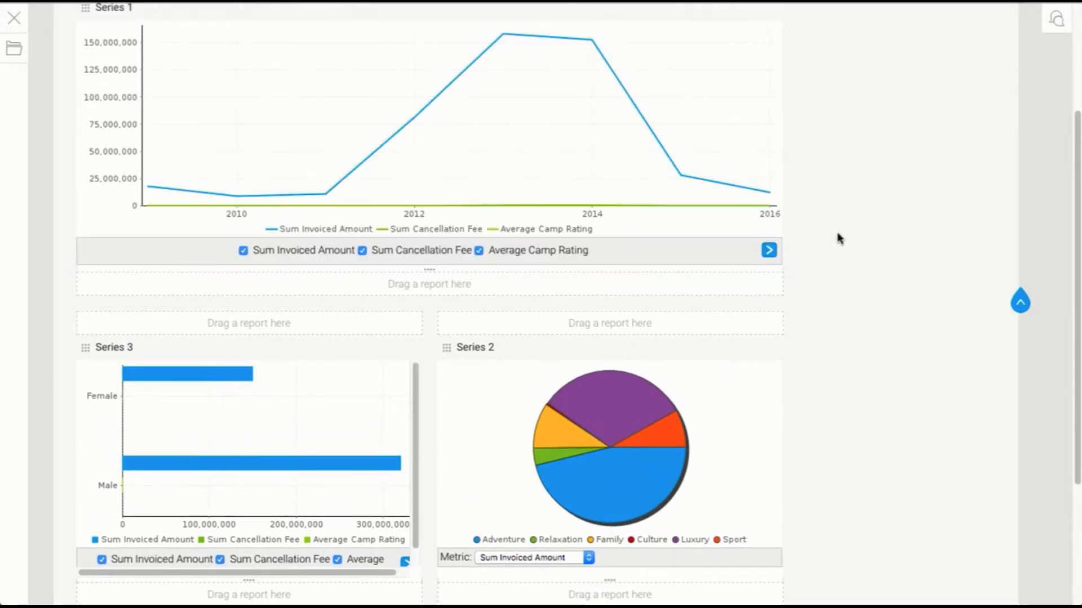
pyautogui.scroll(3, 838, 237)
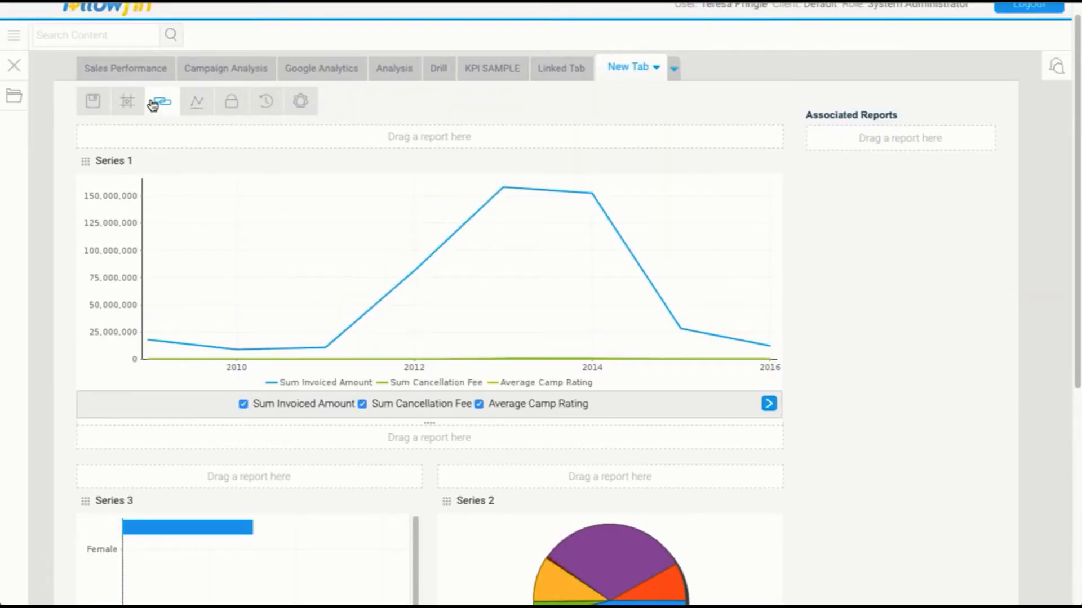
# Set up series selection with Series 2 as the master chart and Sum Invoiced Amount as the default field.
pyautogui.click(197, 103)
pyautogui.click(308, 196)
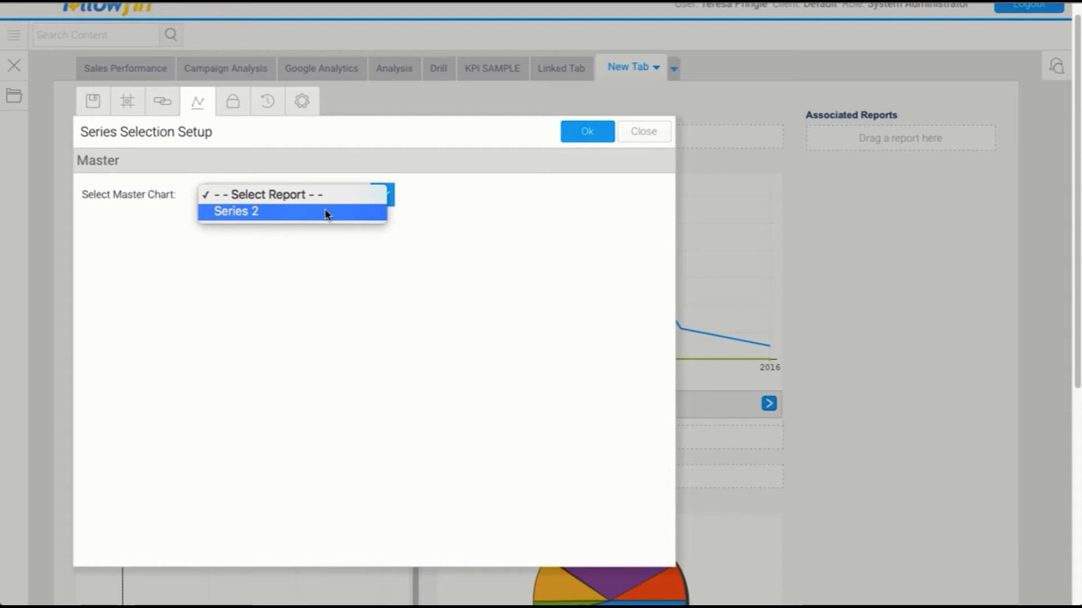
pyautogui.click(325, 212)
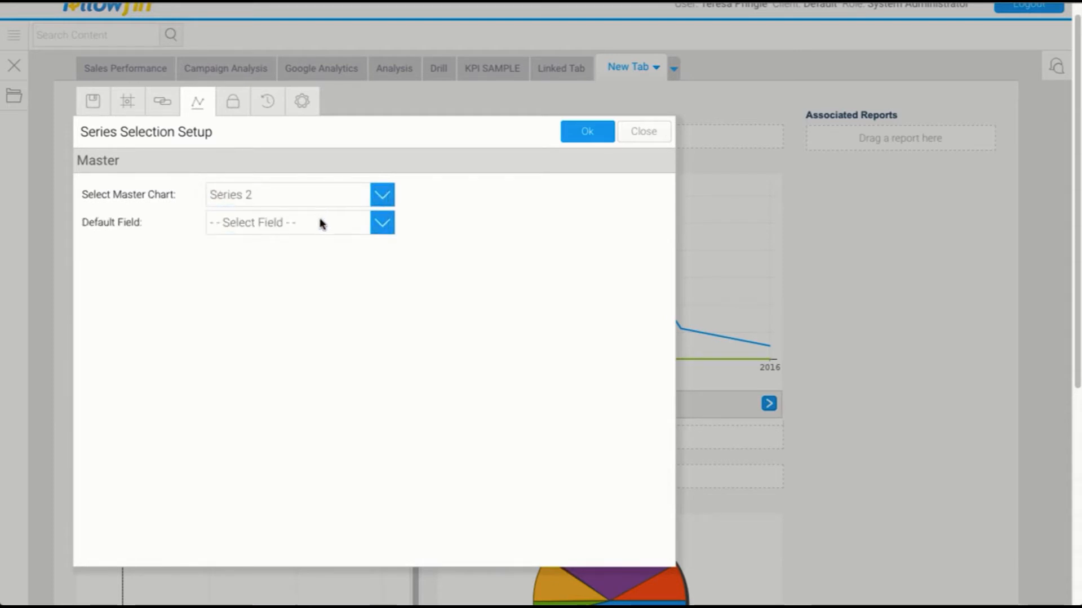
pyautogui.click(322, 224)
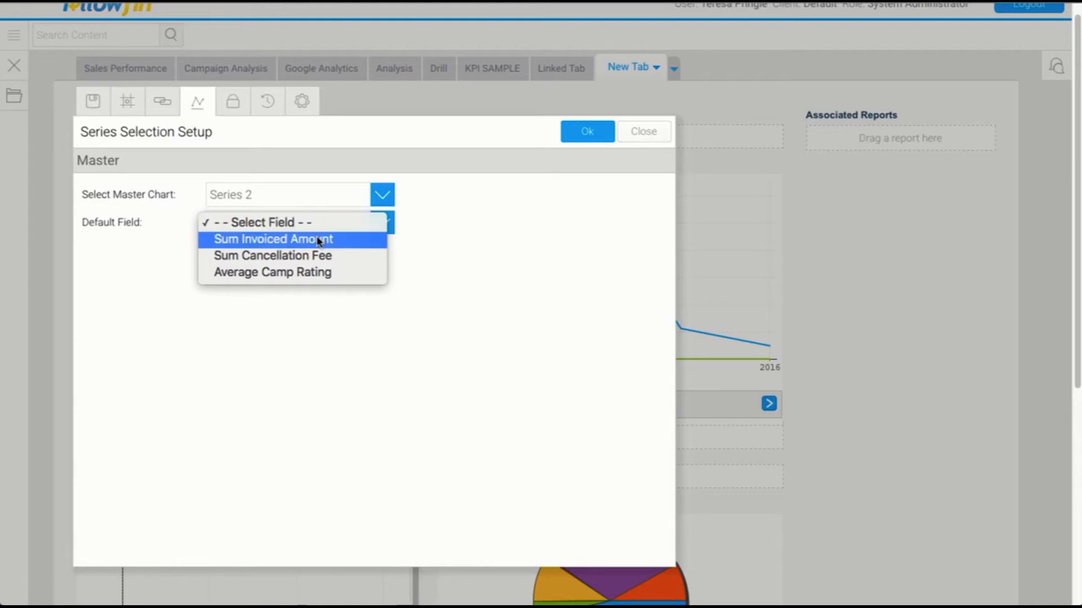
pyautogui.click(318, 239)
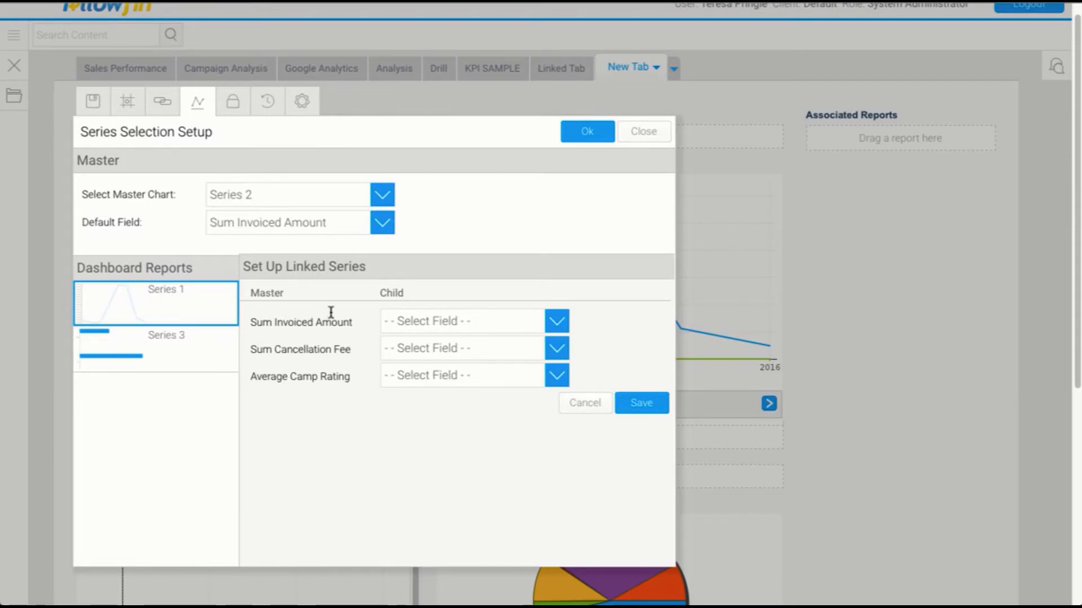
# Link Series 1's child fields to the matching master metrics and save the linkage.
pyautogui.click(391, 326)
pyautogui.click(423, 339)
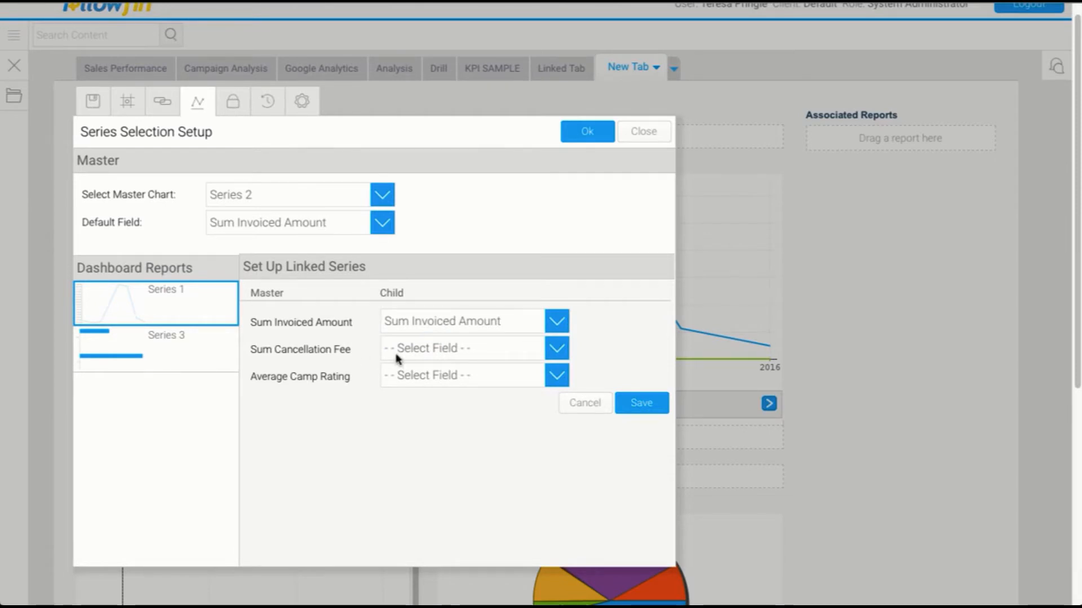
pyautogui.click(558, 350)
pyautogui.click(428, 380)
pyautogui.click(423, 377)
pyautogui.click(422, 426)
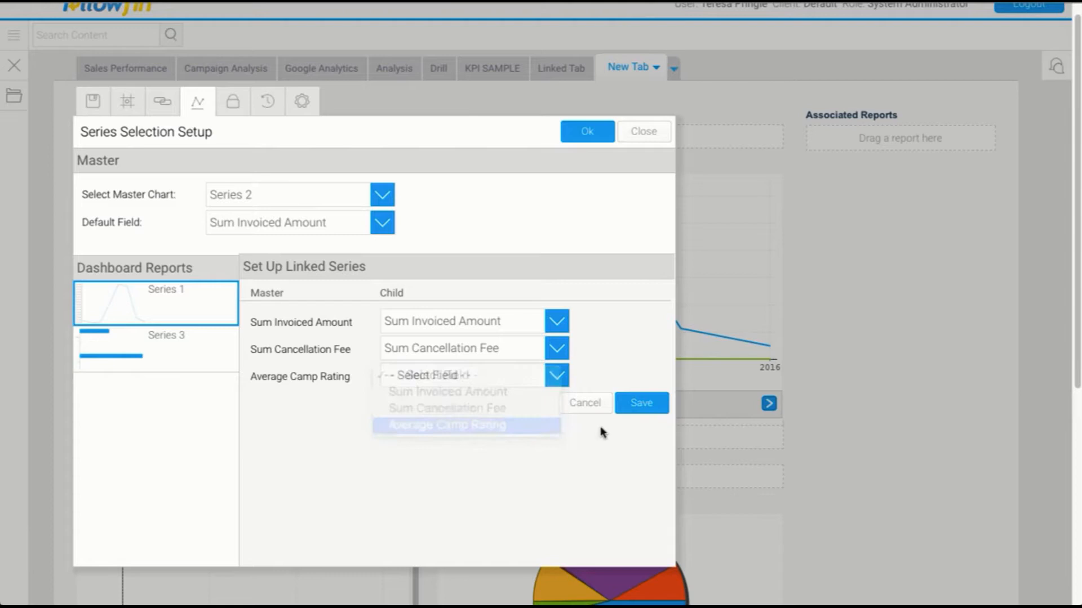
pyautogui.click(649, 410)
# Link Series 3's child fields to the matching master metrics, save, and confirm the series selection setup.
pyautogui.click(191, 367)
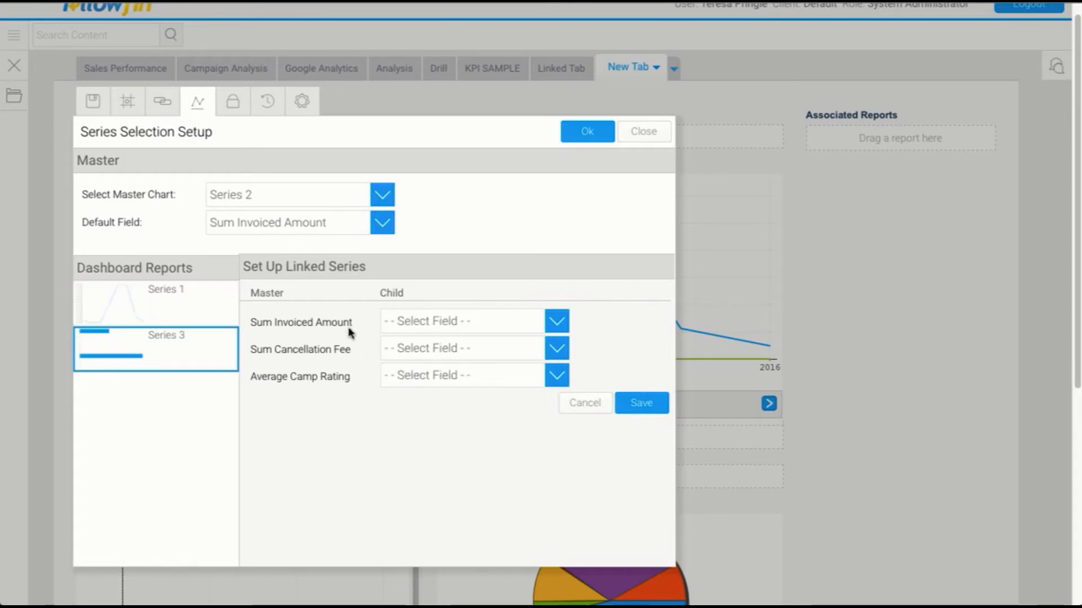
pyautogui.click(429, 325)
pyautogui.click(429, 337)
pyautogui.click(425, 349)
pyautogui.click(424, 382)
pyautogui.click(428, 375)
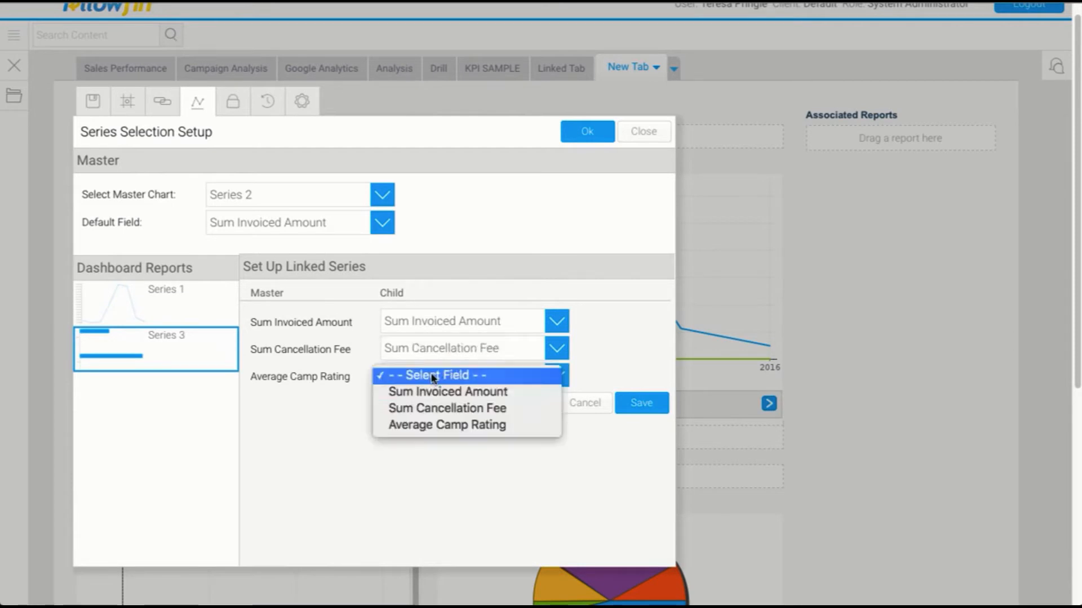
pyautogui.click(430, 425)
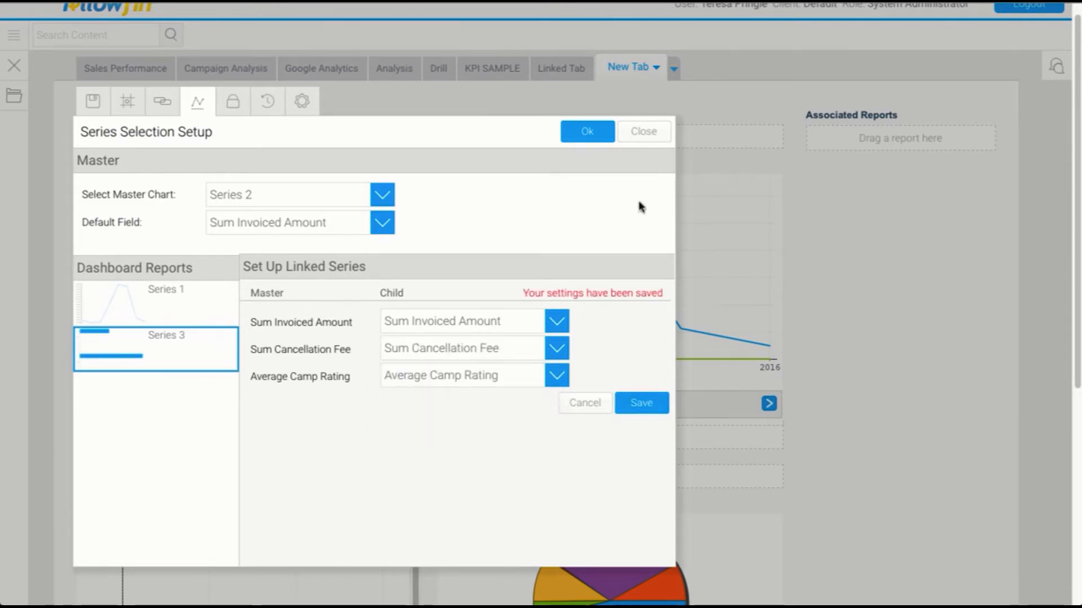
pyautogui.click(599, 141)
# Name the dashboard Series Tab and file it in the Tutorial folder's Training subfolder.
pyautogui.click(93, 102)
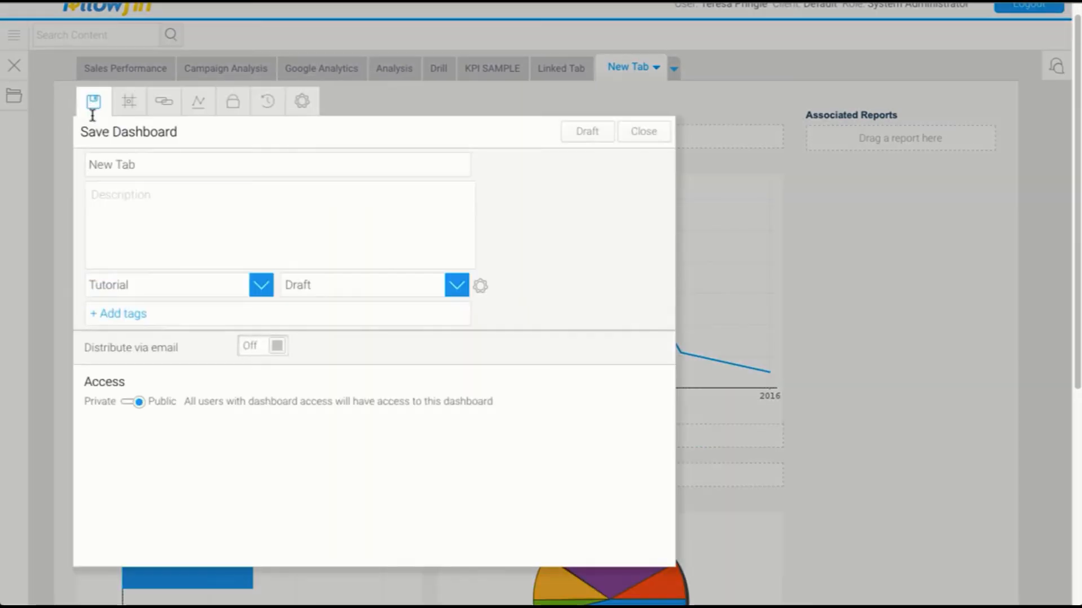
pyautogui.doubleClick(153, 165)
pyautogui.click(154, 169)
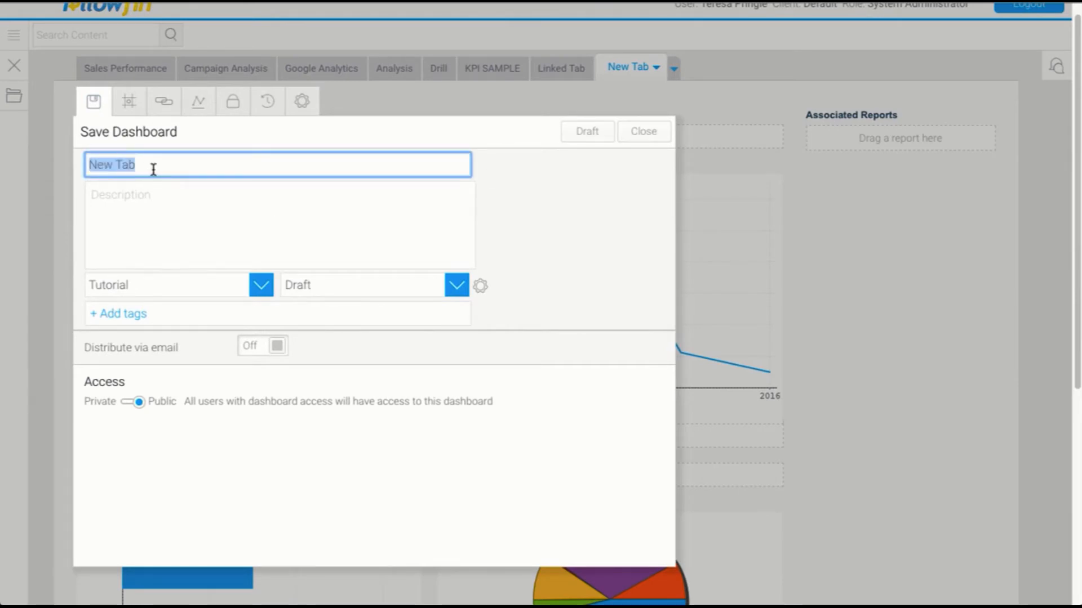
pyautogui.write('Series')
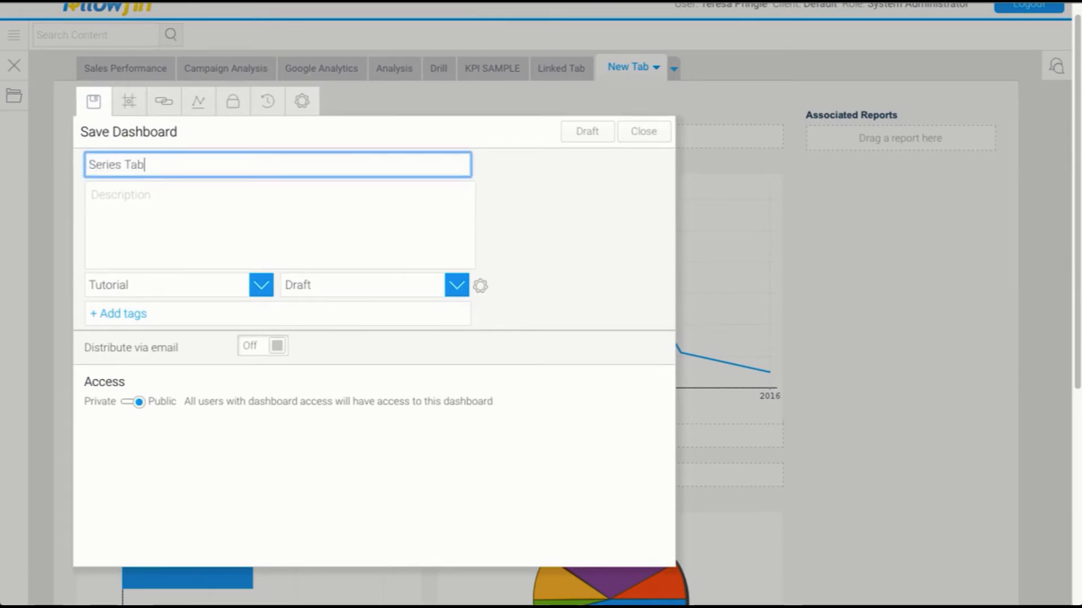
pyautogui.click(319, 287)
pyautogui.click(312, 336)
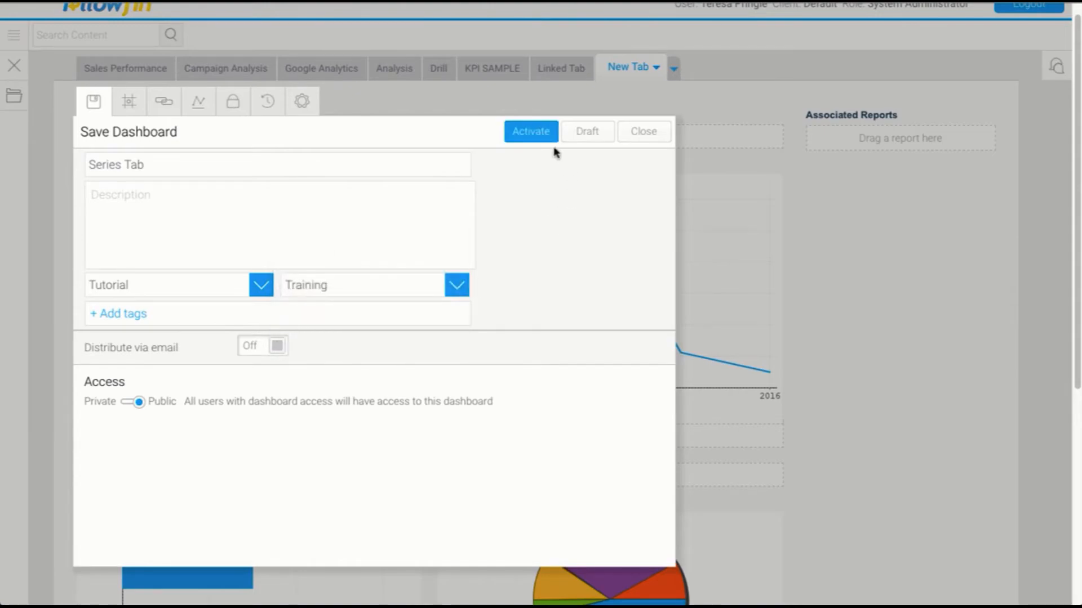
# Activate the dashboard.
pyautogui.click(544, 139)
pyautogui.click(552, 344)
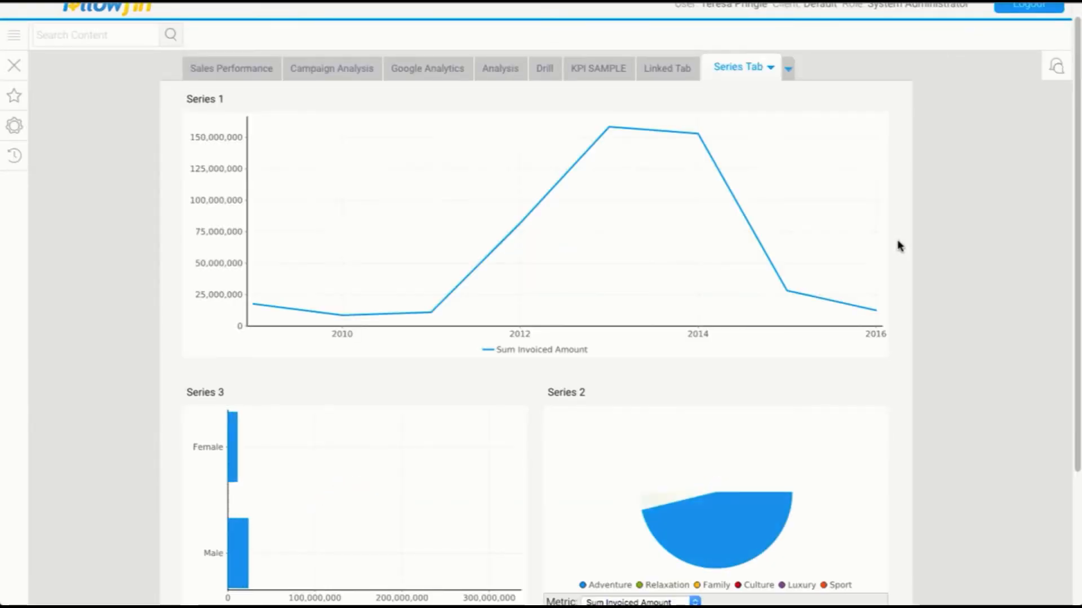
pyautogui.scroll(-3, 941, 269)
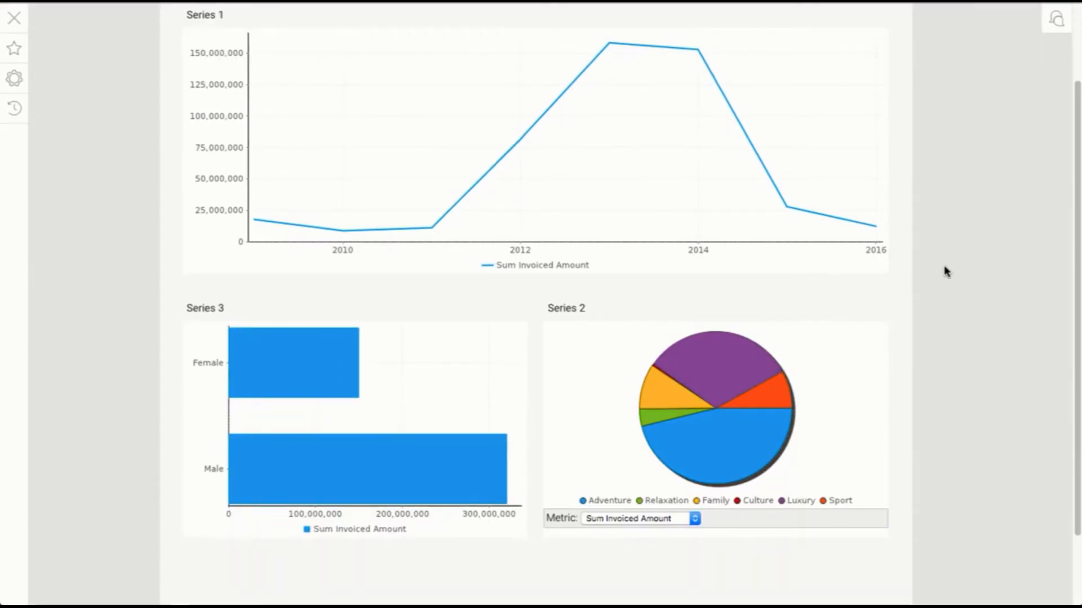
# Switch the Series 2 metric selector through Sum Cancellation Fee and Average Camp Rating, then back to Sum Invoiced Amount, checking the linked charts.
pyautogui.click(637, 523)
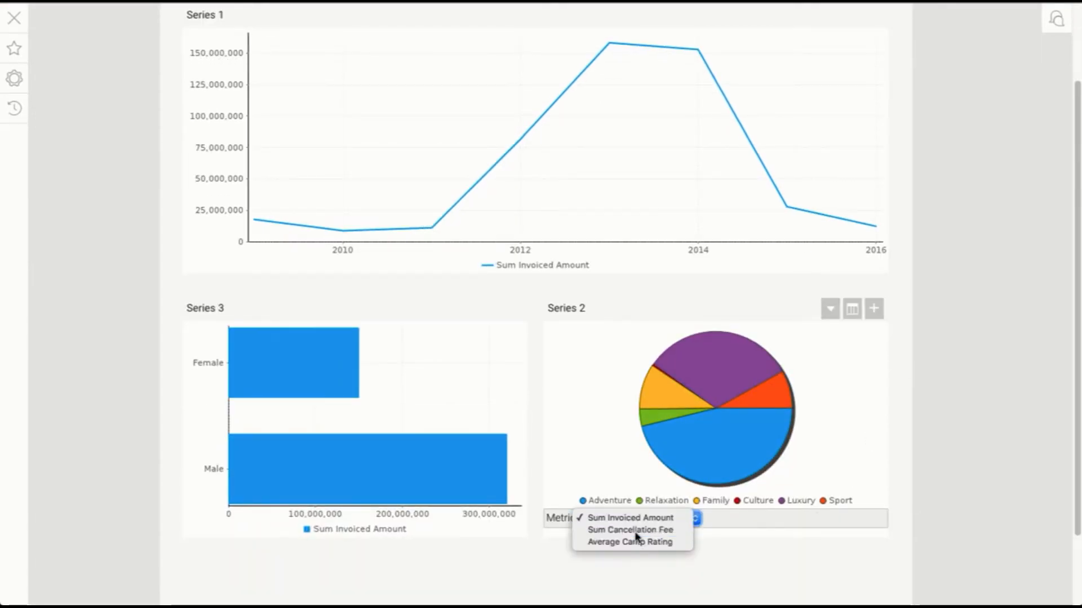
pyautogui.click(638, 531)
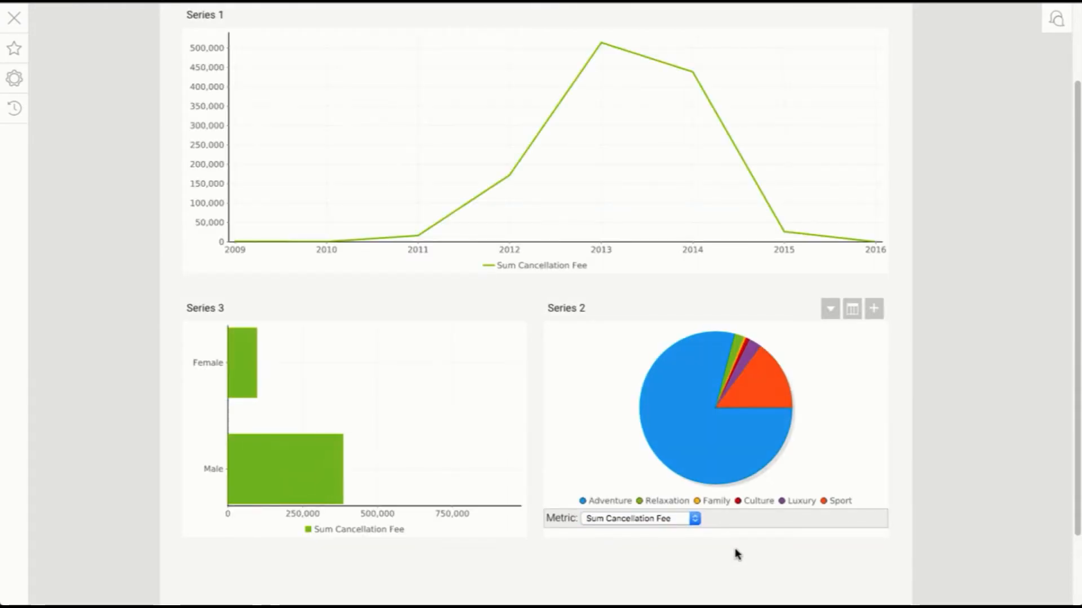
pyautogui.click(678, 522)
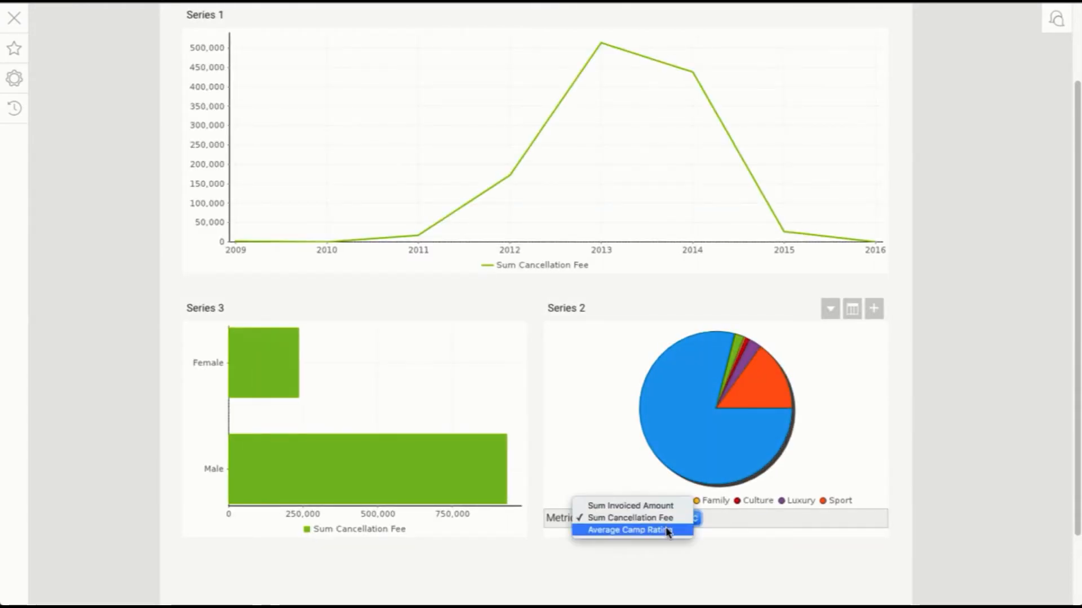
pyautogui.click(674, 530)
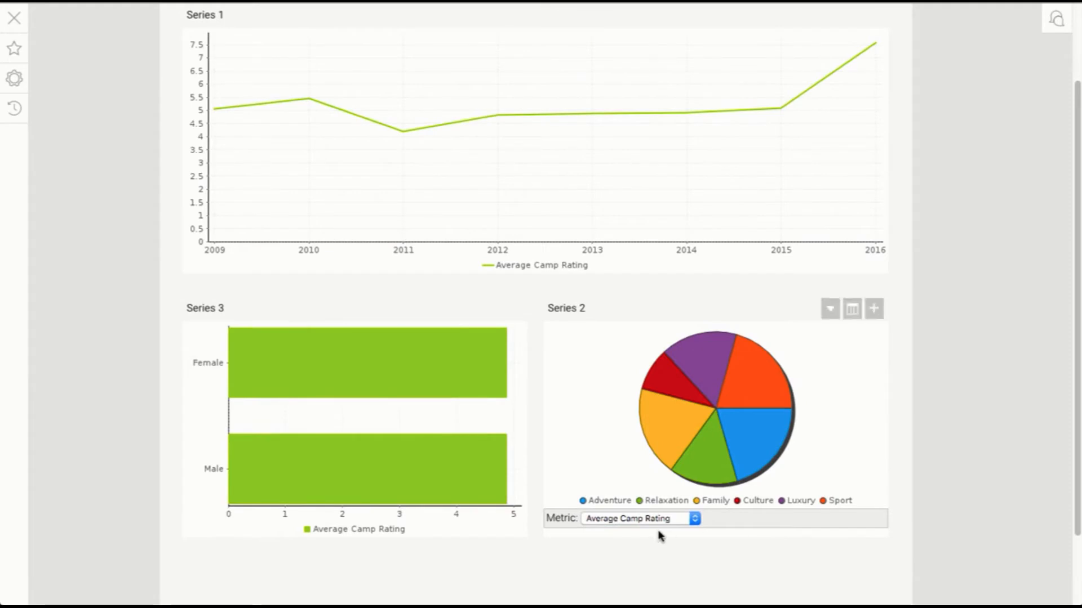
pyautogui.click(656, 519)
pyautogui.click(645, 506)
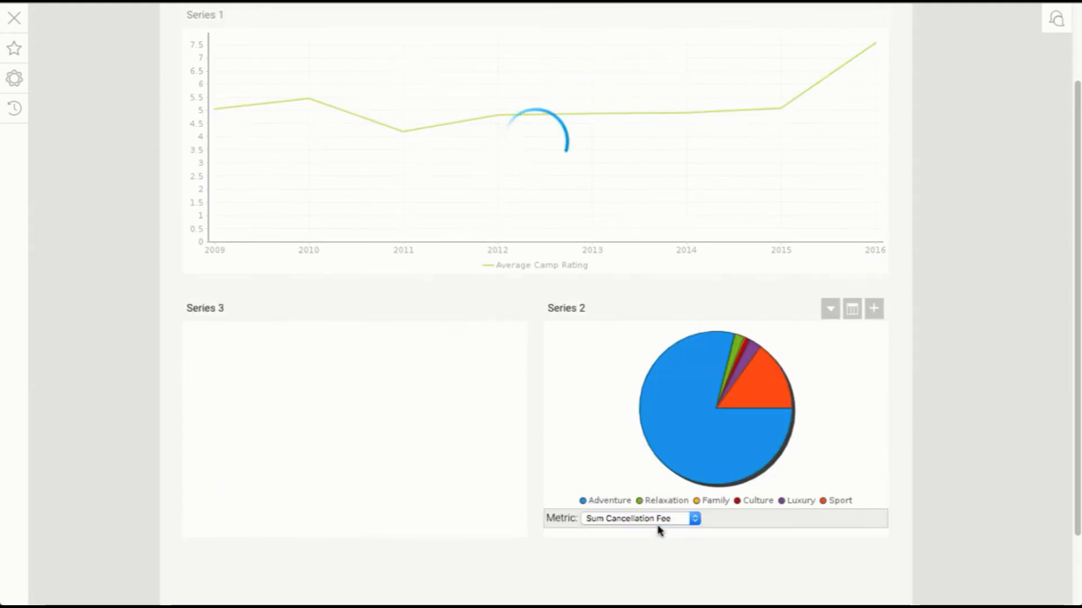
pyautogui.click(658, 518)
pyautogui.click(657, 506)
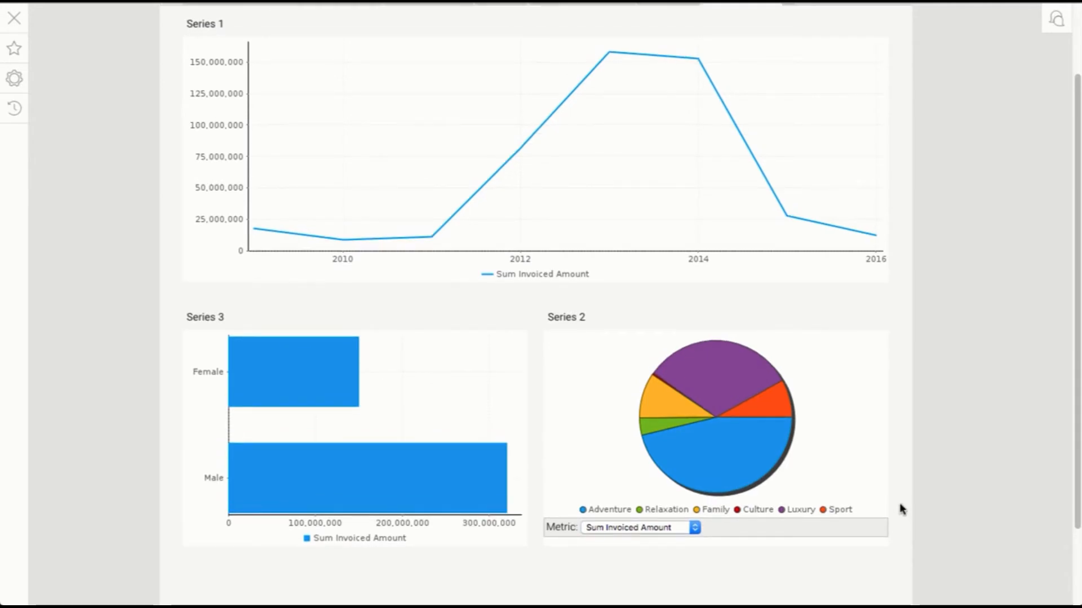
pyautogui.scroll(3, 117, 97)
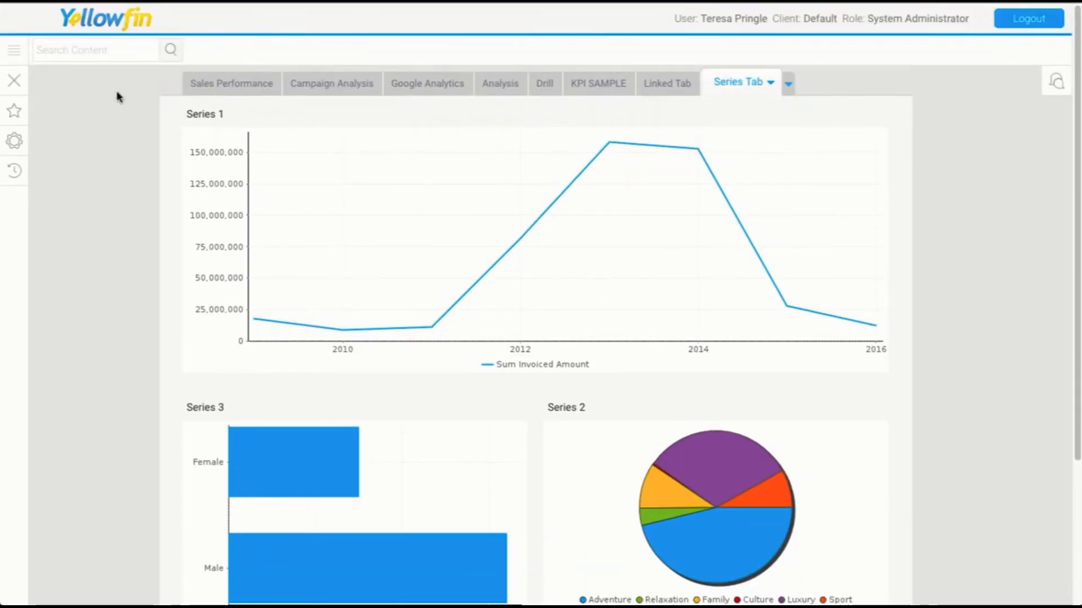
pyautogui.click(14, 111)
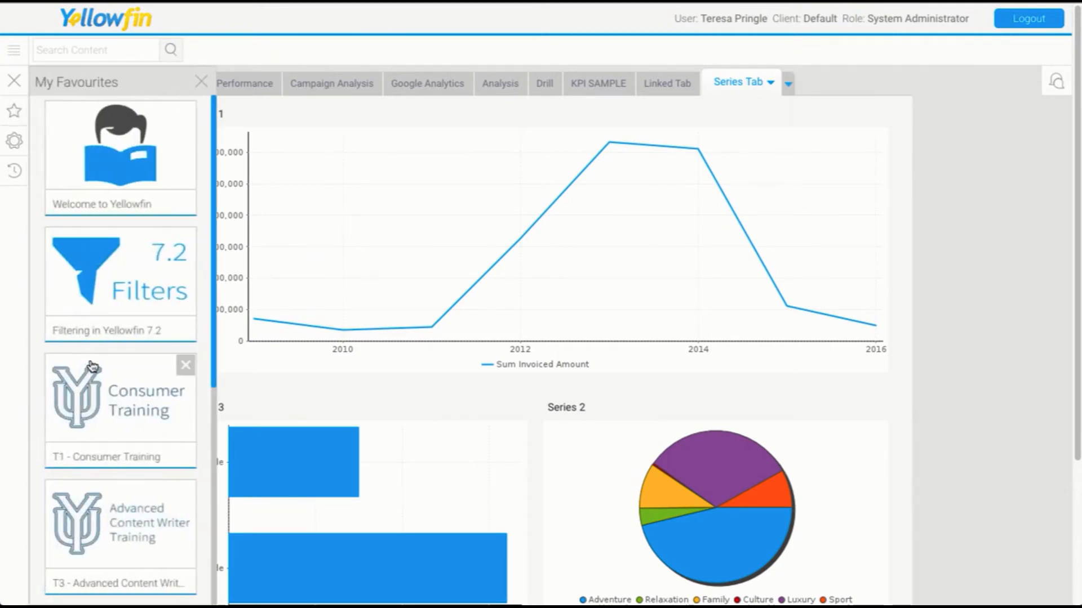
pyautogui.scroll(-3, 107, 479)
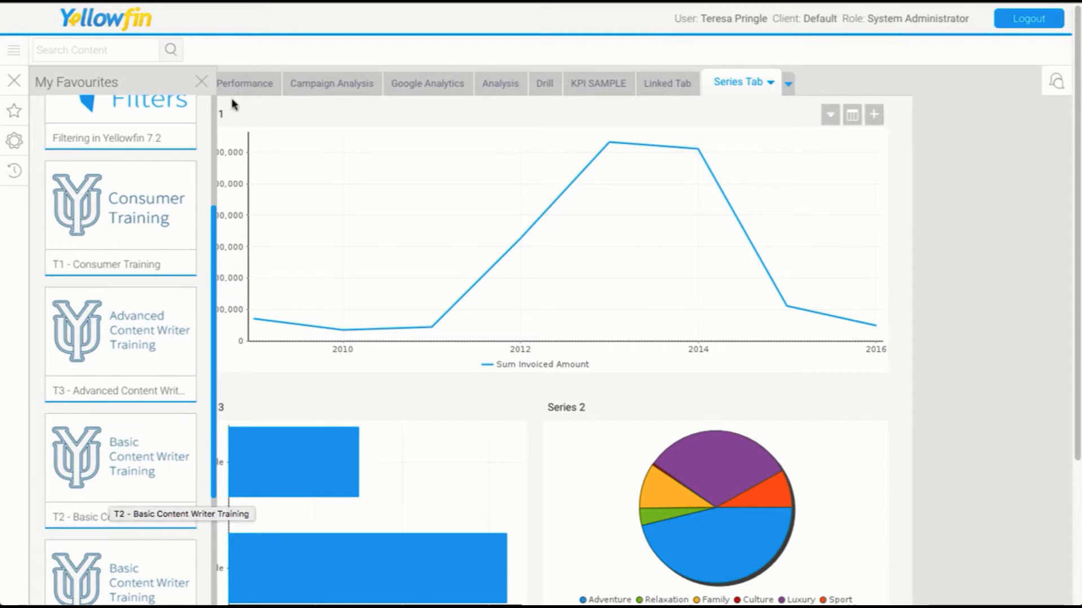
pyautogui.click(202, 82)
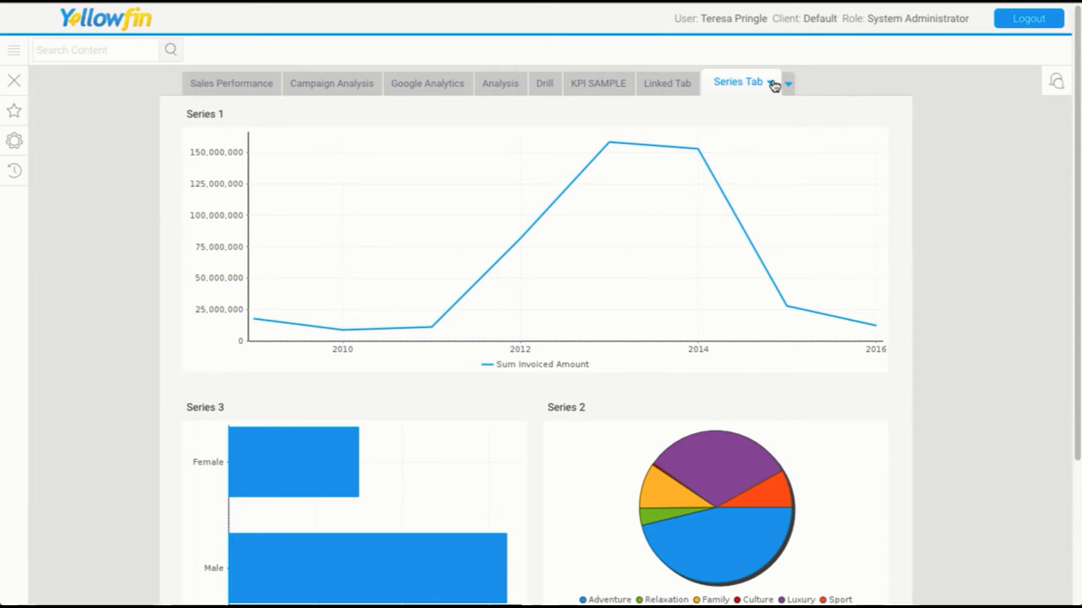
# Open the Series Tab dashboard for editing and turn on sub tabs in its layout.
pyautogui.click(773, 85)
pyautogui.click(785, 103)
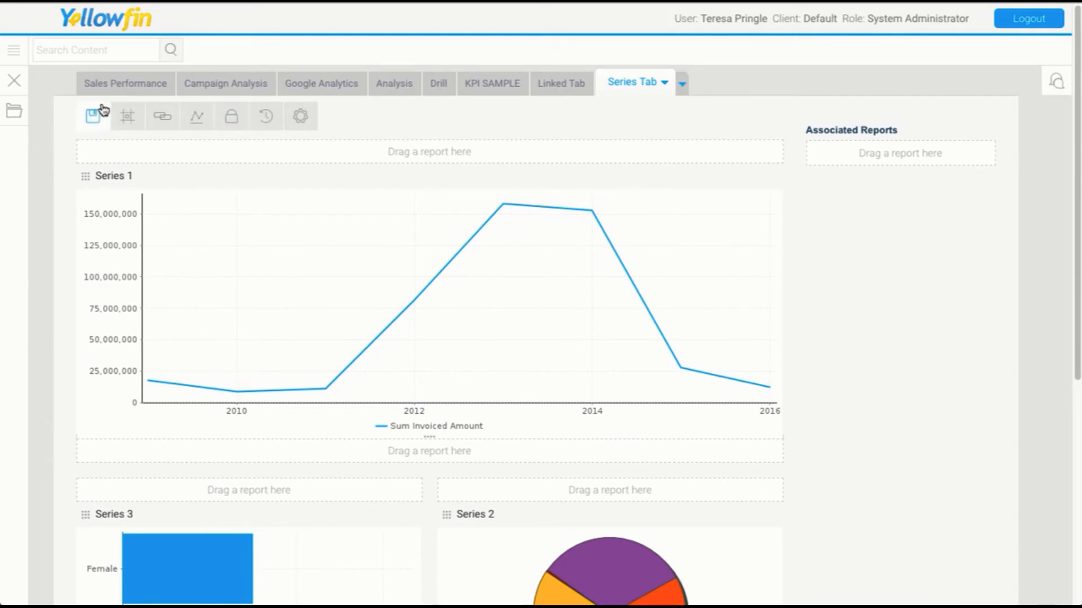
pyautogui.click(127, 117)
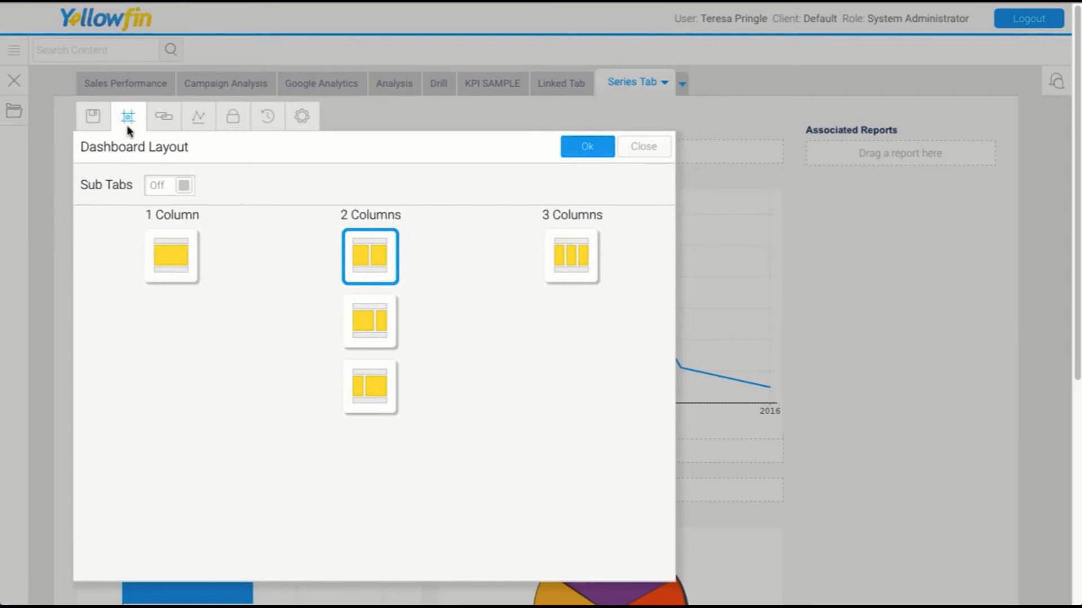
pyautogui.click(168, 186)
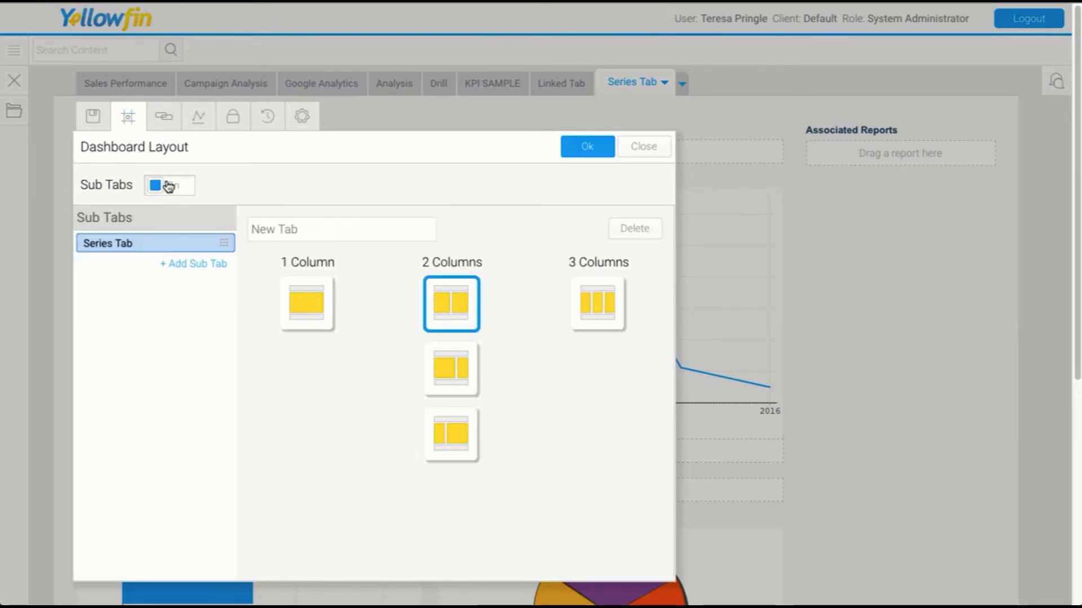
# Add a second sub tab and rename the first sub tab Series.
pyautogui.click(198, 265)
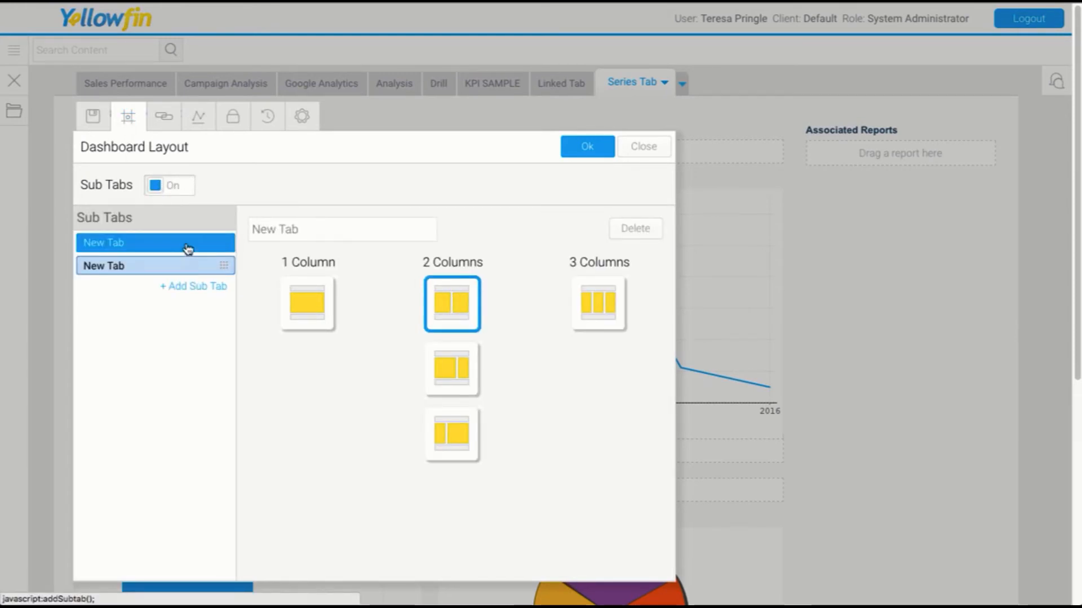
pyautogui.tripleClick(297, 227)
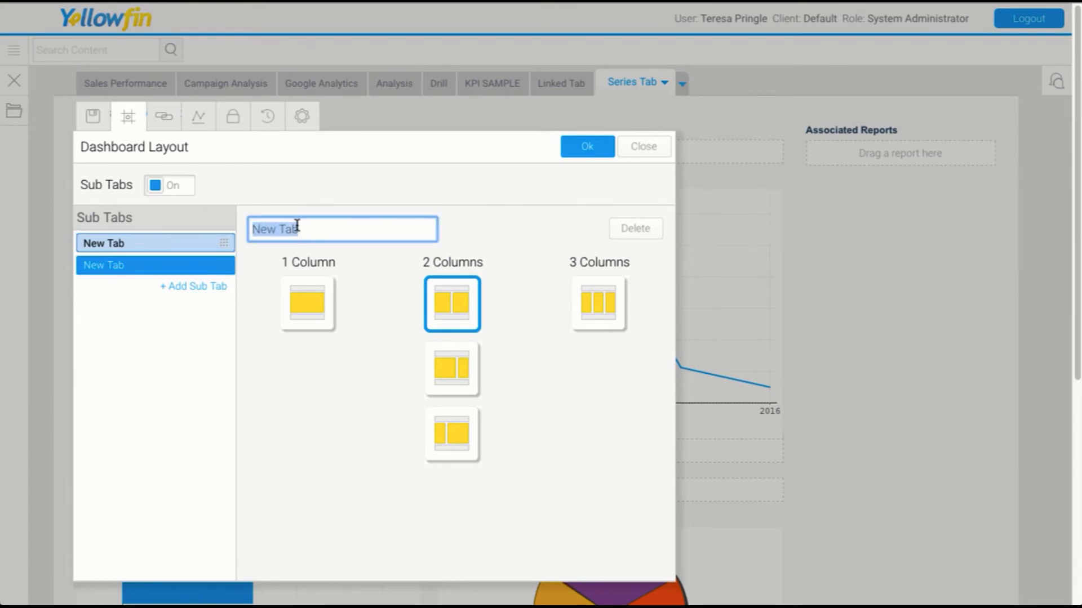
pyautogui.write('Series')
# Rename the second sub tab Pies, give it a three-column layout, and apply the layout.
pyautogui.click(215, 261)
pyautogui.tripleClick(288, 229)
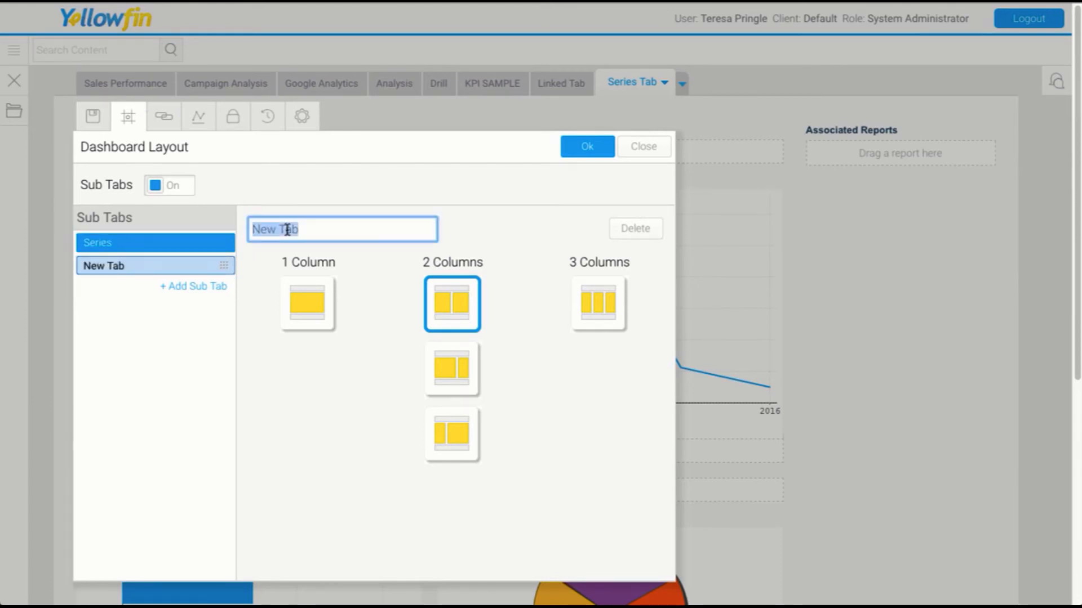
pyautogui.write('Pies')
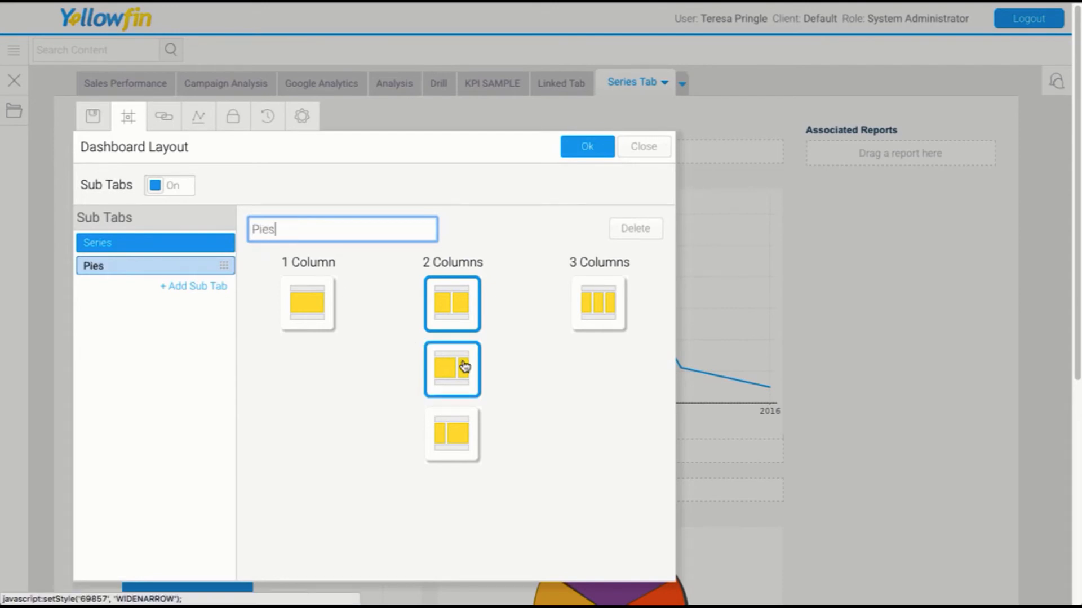
pyautogui.click(595, 310)
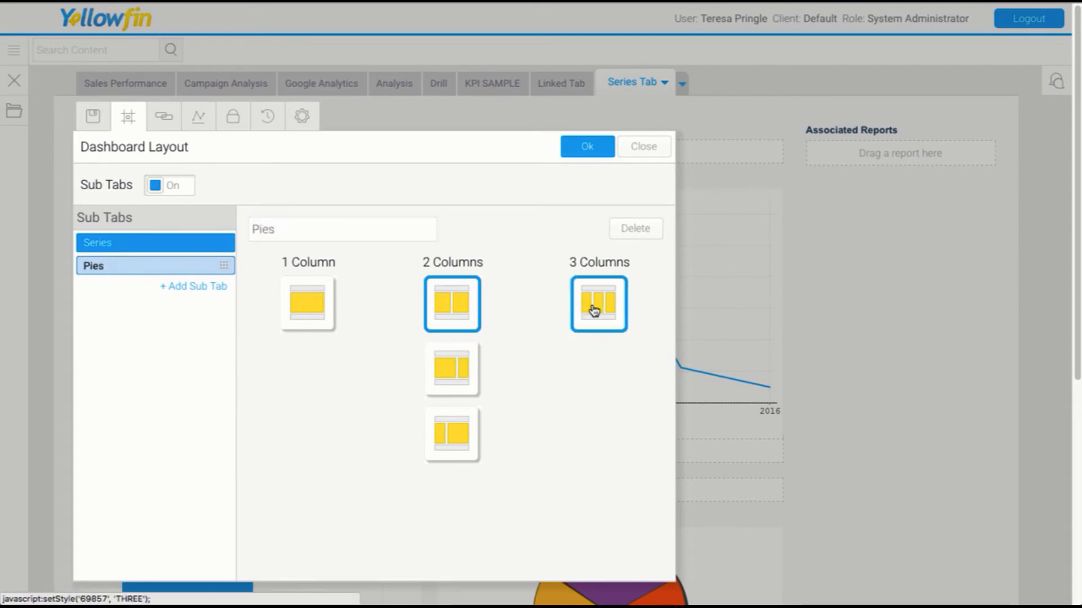
pyautogui.click(595, 159)
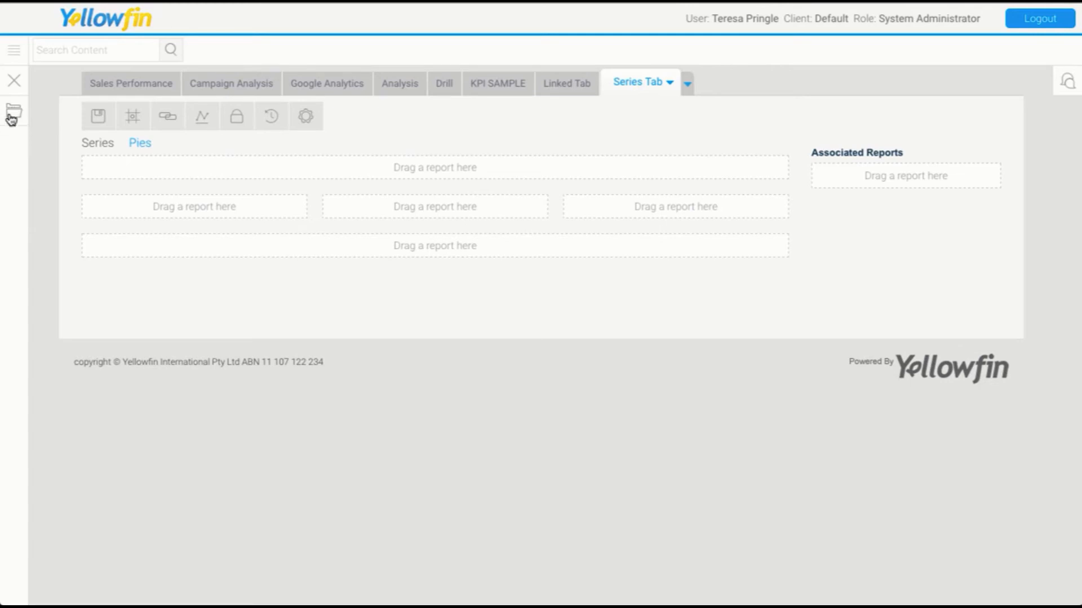
# Add the Athlete Demographic Breakdown report to the first column of the Pies sub tab.
pyautogui.click(12, 115)
pyautogui.scroll(-5, 129, 421)
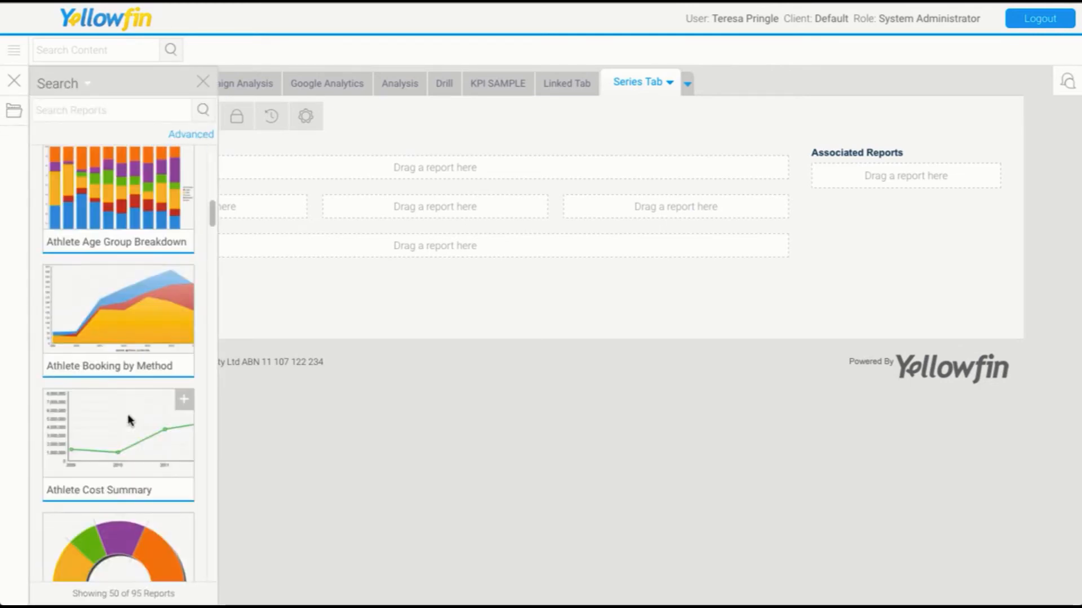
pyautogui.scroll(-15, 128, 421)
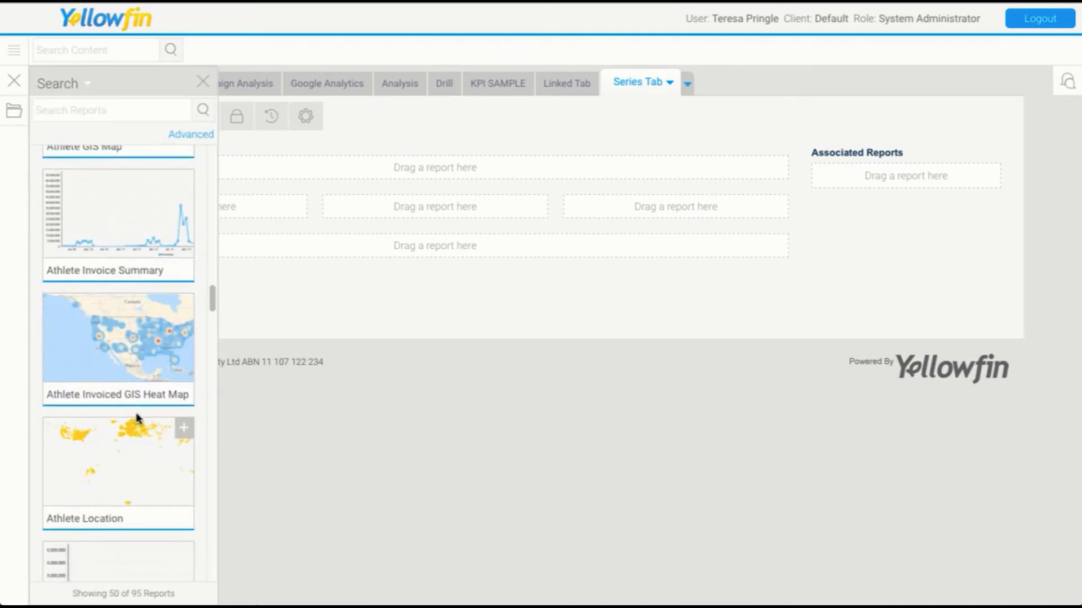
pyautogui.scroll(10, 138, 416)
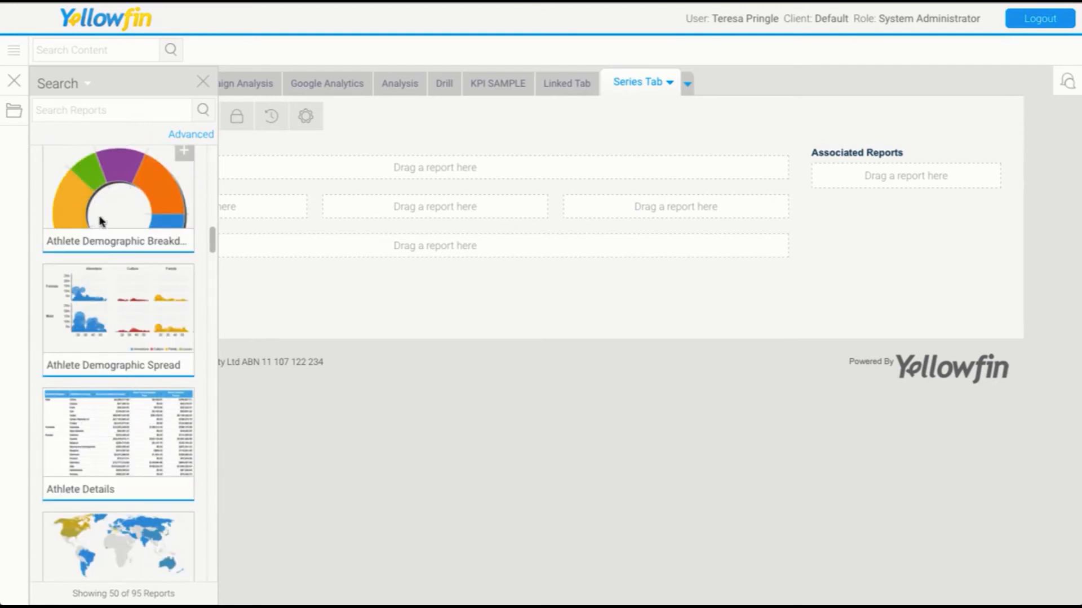
pyautogui.moveTo(100, 222); pyautogui.dragTo(251, 211)
# Add the Booking Process Donut report to the middle column of the Pies sub tab.
pyautogui.scroll(-5, 105, 437)
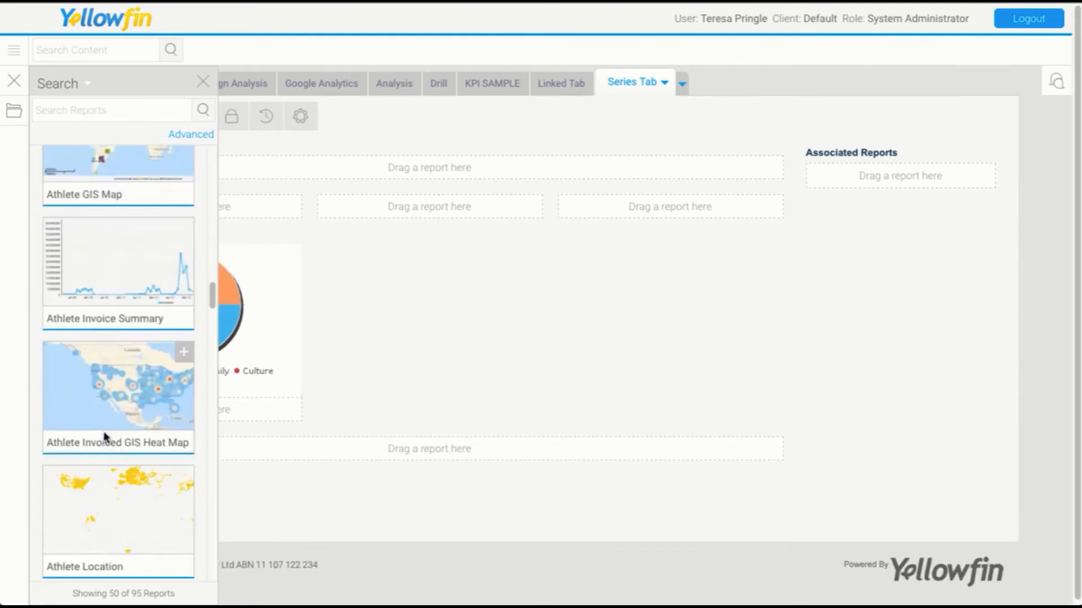
pyautogui.scroll(-10, 105, 437)
pyautogui.moveTo(107, 424); pyautogui.dragTo(434, 223)
# Add the Camp Pie report to the third column and close the report browser.
pyautogui.scroll(-10, 141, 479)
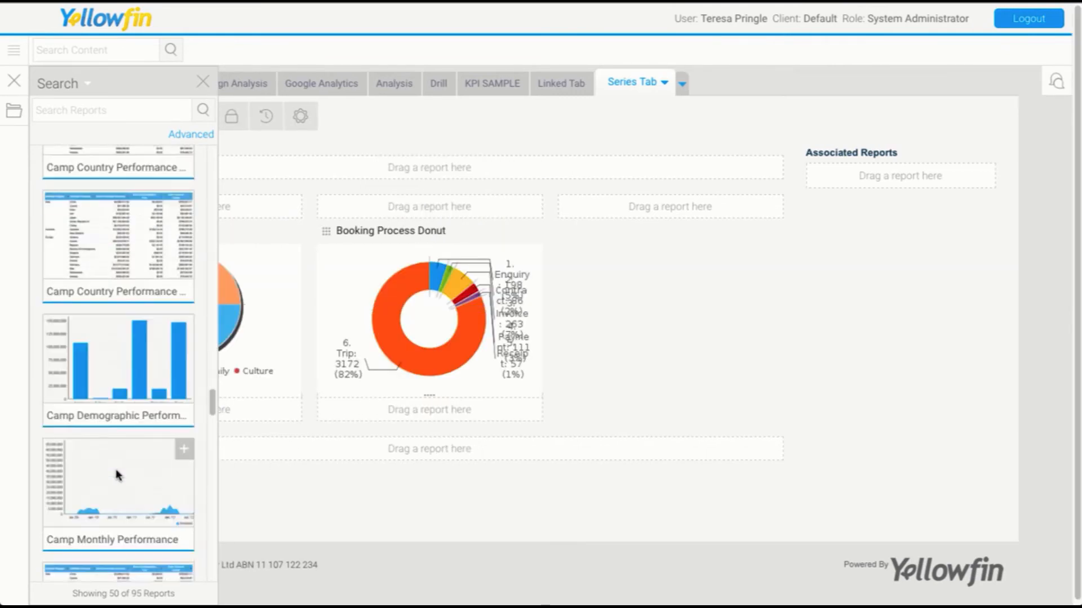
pyautogui.scroll(-8, 117, 476)
pyautogui.moveTo(140, 242); pyautogui.dragTo(671, 208)
pyautogui.click(203, 82)
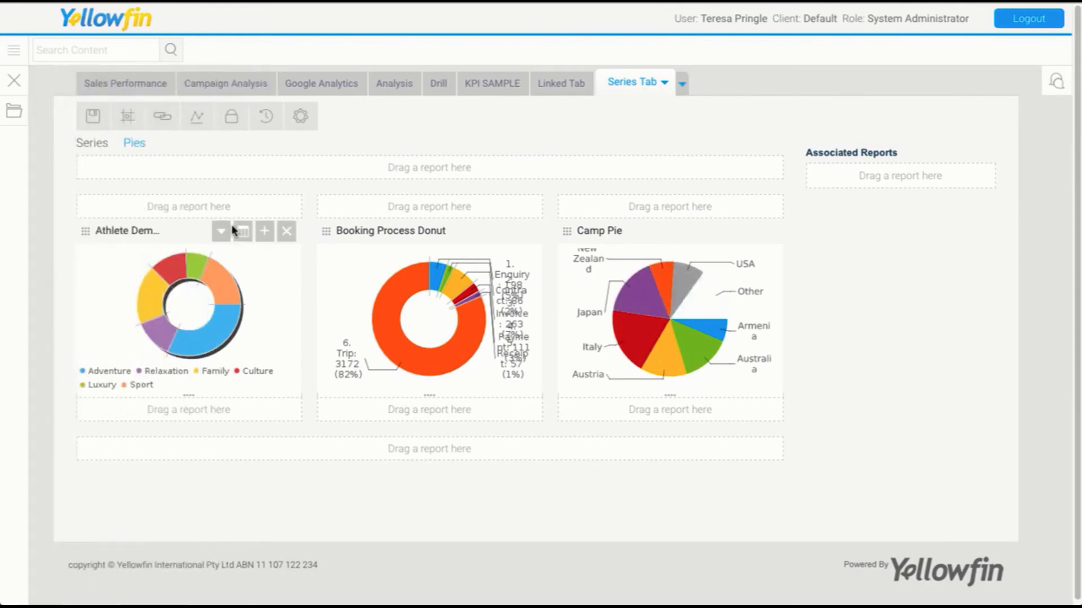
# Stretch all three pie report portlets taller so they fill the same enlarged height.
pyautogui.moveTo(164, 401); pyautogui.dragTo(299, 484)
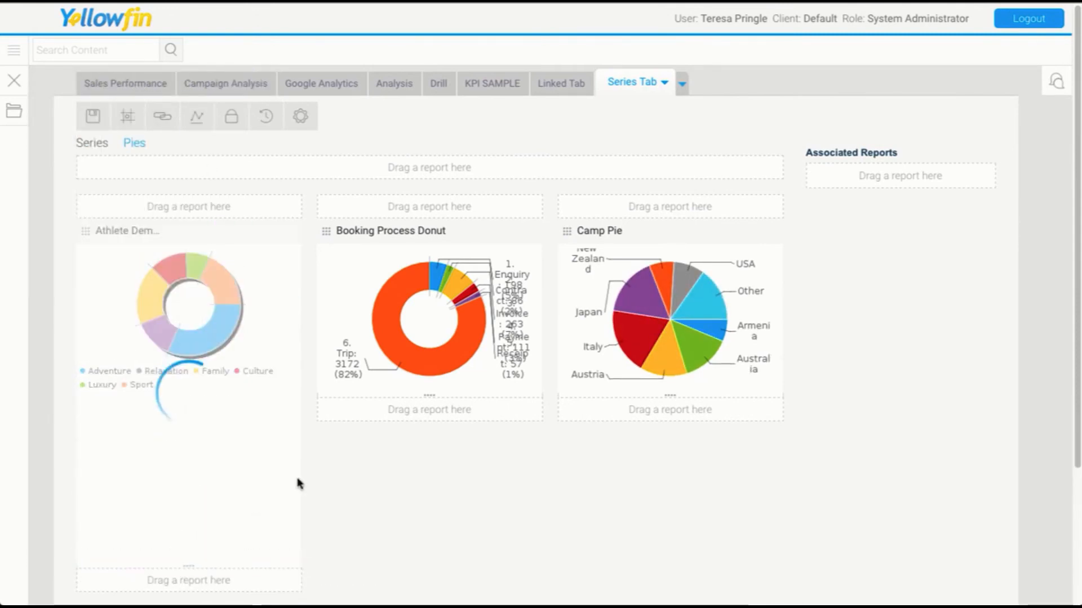
pyautogui.moveTo(430, 396); pyautogui.dragTo(400, 569)
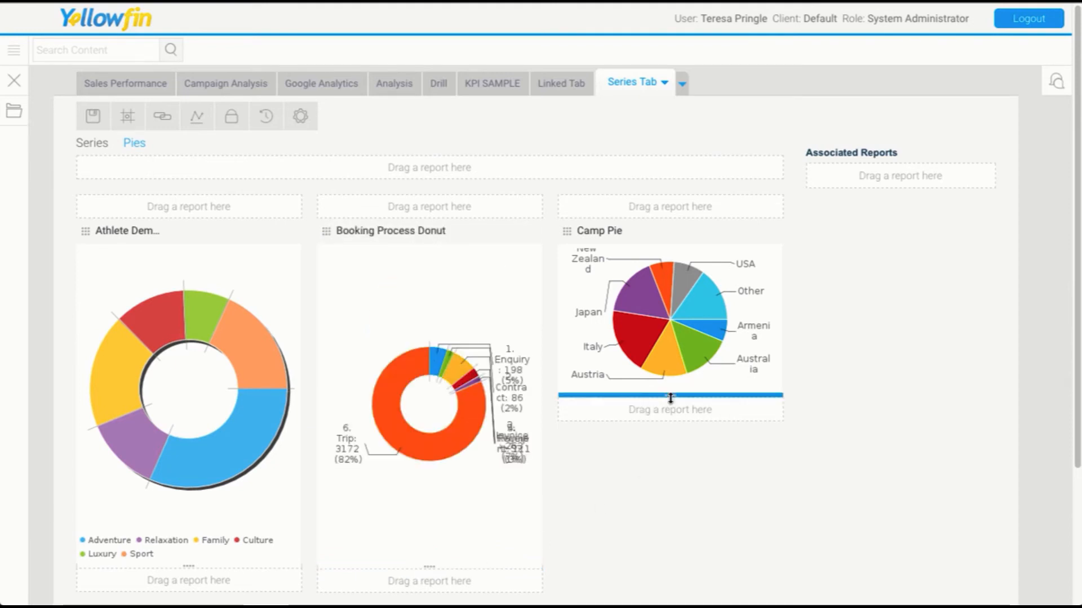
pyautogui.moveTo(669, 398); pyautogui.dragTo(647, 570)
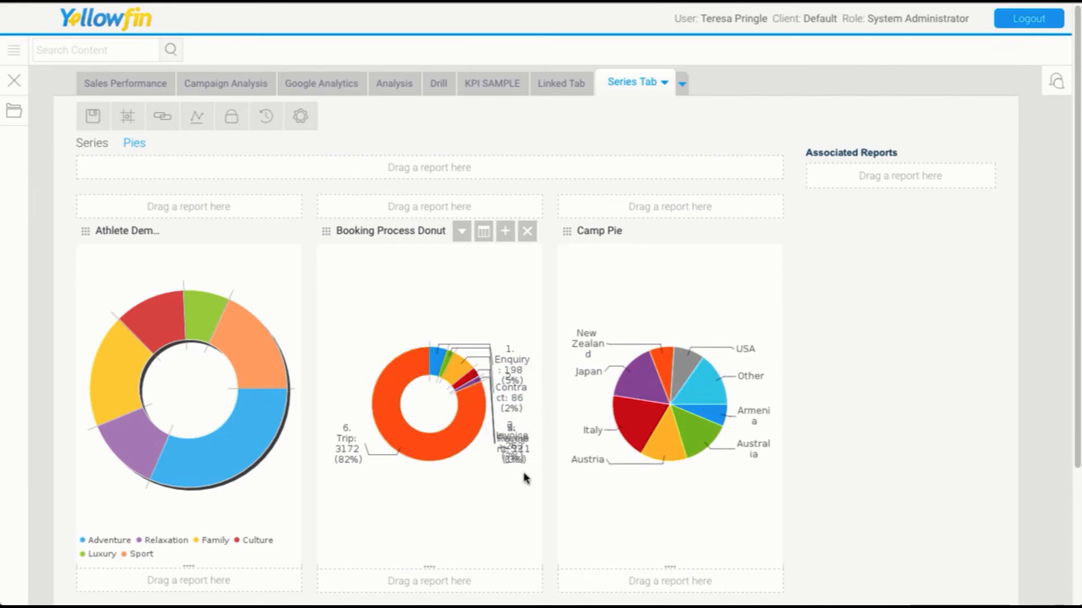
pyautogui.moveTo(530, 410); pyautogui.dragTo(530, 452)
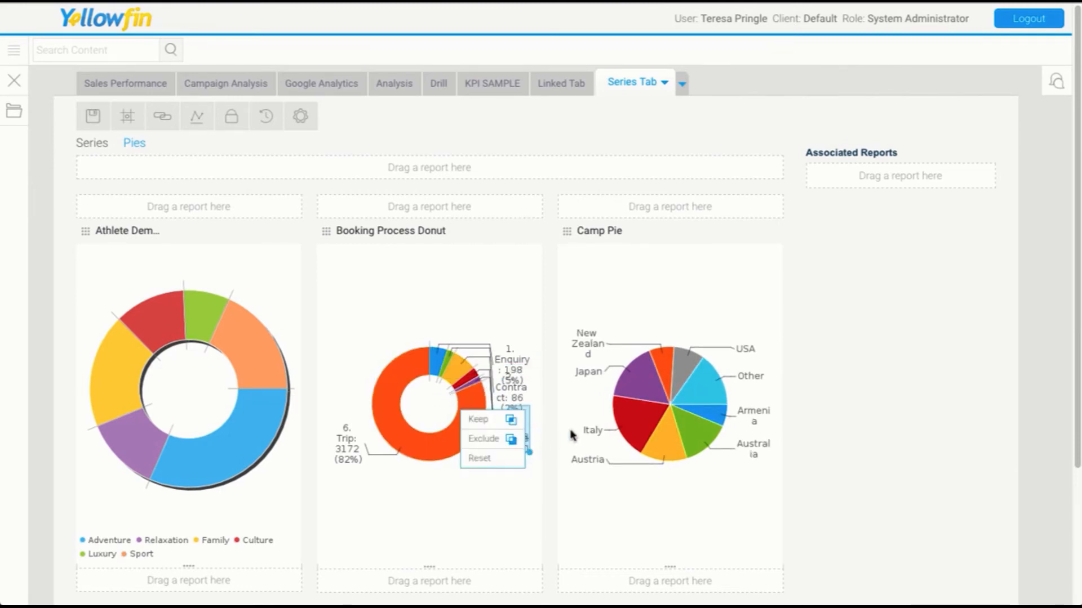
pyautogui.click(863, 356)
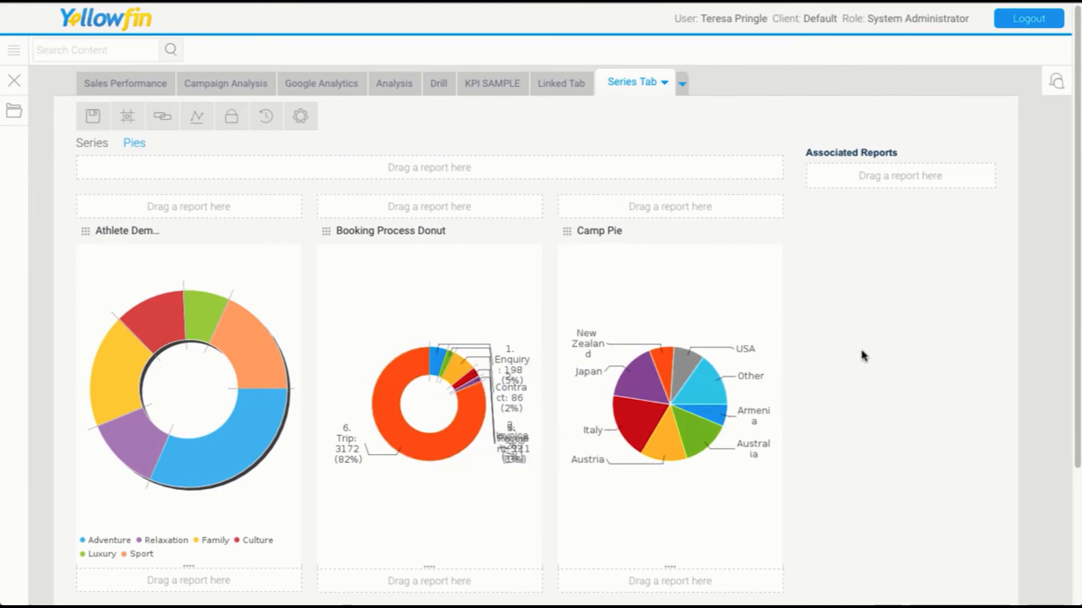
# Switch between the Series and Pies sub tabs to review both layouts.
pyautogui.click(86, 145)
pyautogui.click(139, 145)
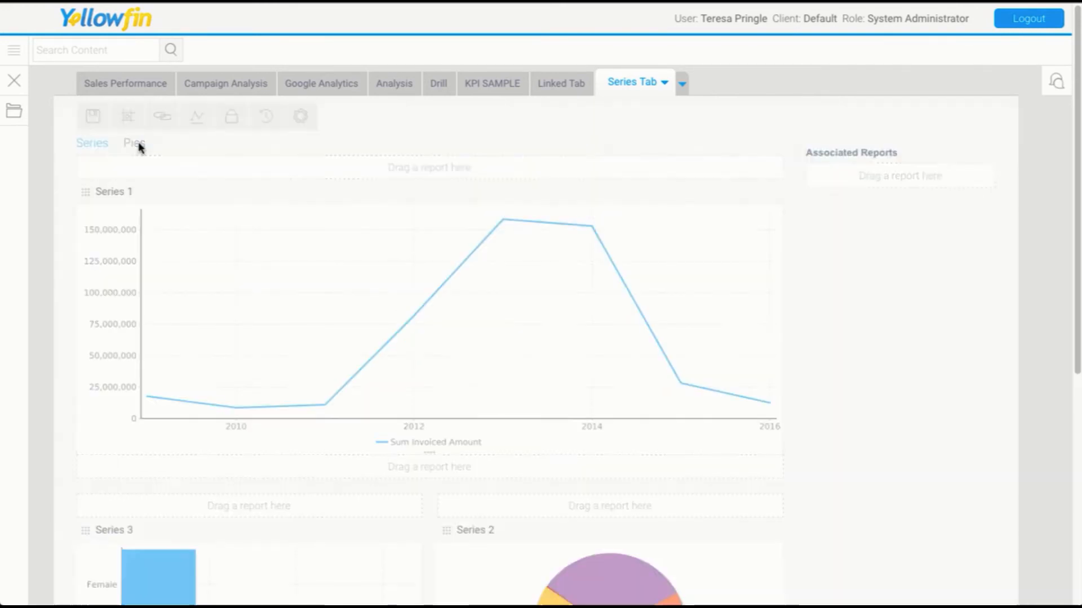
pyautogui.click(90, 144)
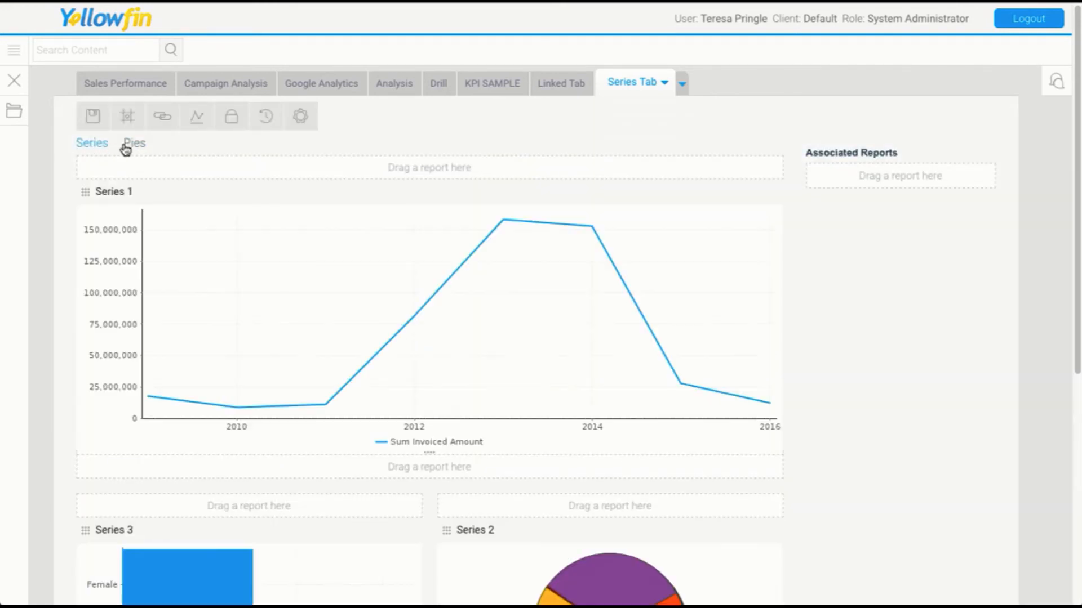
# Save and activate the dashboard, then open its Pies sub tab.
pyautogui.click(97, 116)
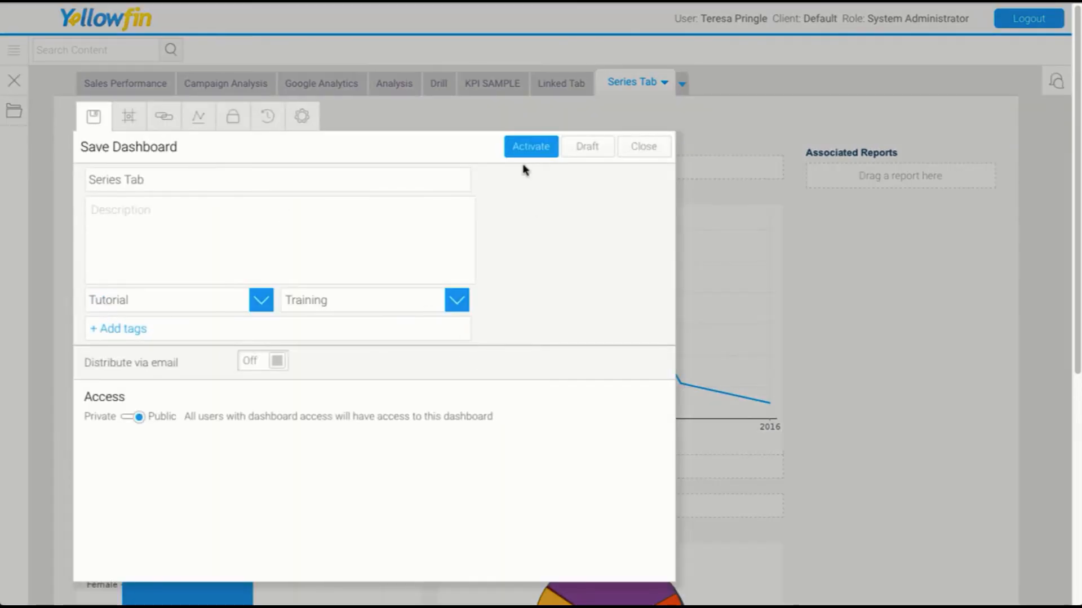
pyautogui.click(529, 148)
pyautogui.click(563, 341)
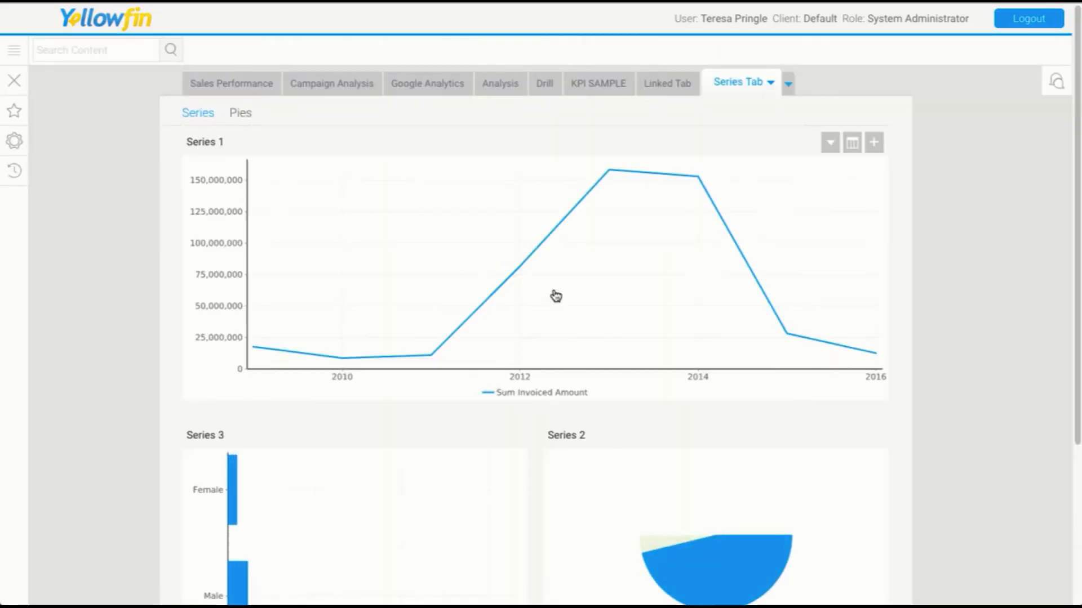
pyautogui.click(242, 113)
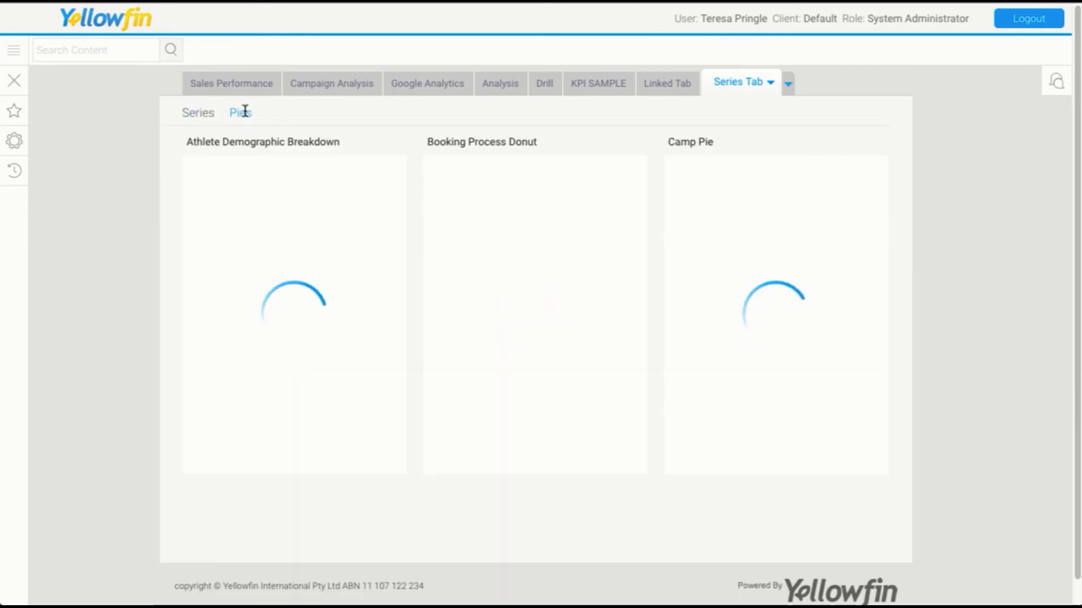
# Switch back to the Series sub tab of the dashboard.
pyautogui.click(193, 108)
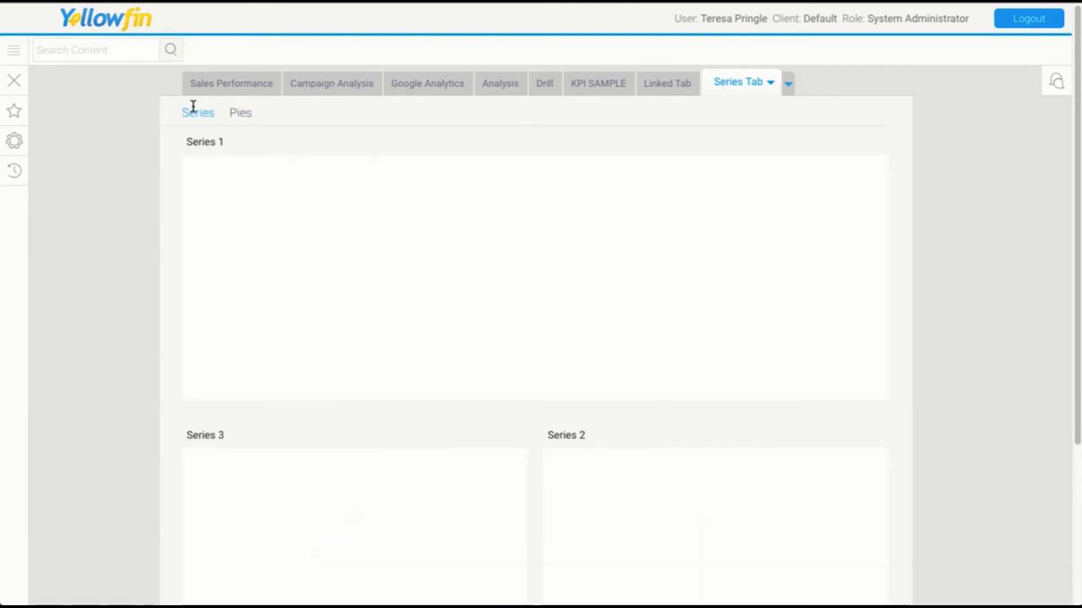
# Open the T3 - Advanced Content Writer Training storyboard from My Favourites and go to its final Review slide.
pyautogui.click(11, 112)
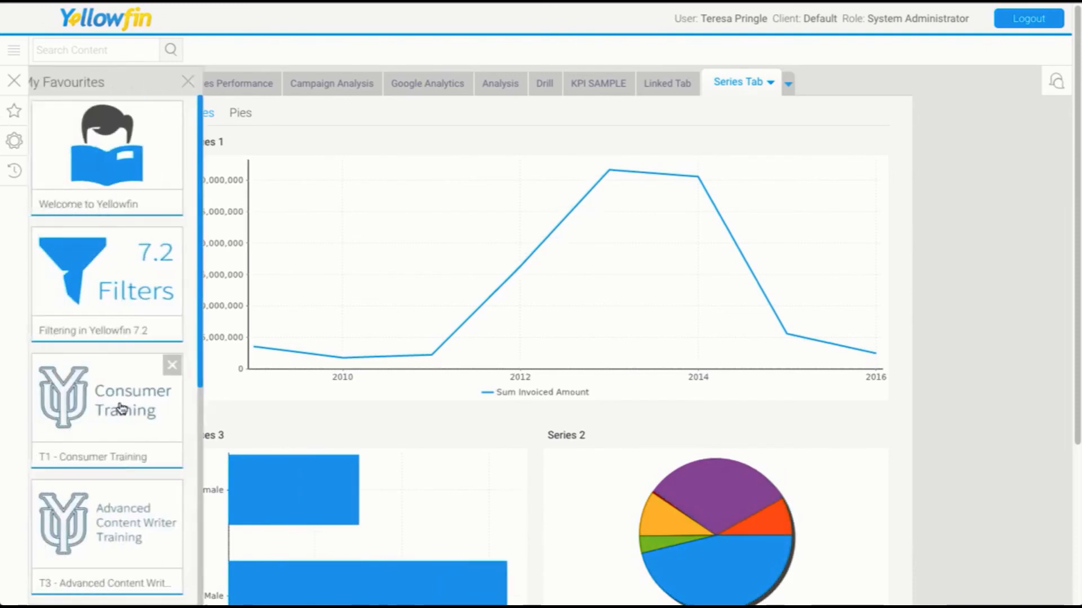
pyautogui.scroll(-3, 120, 408)
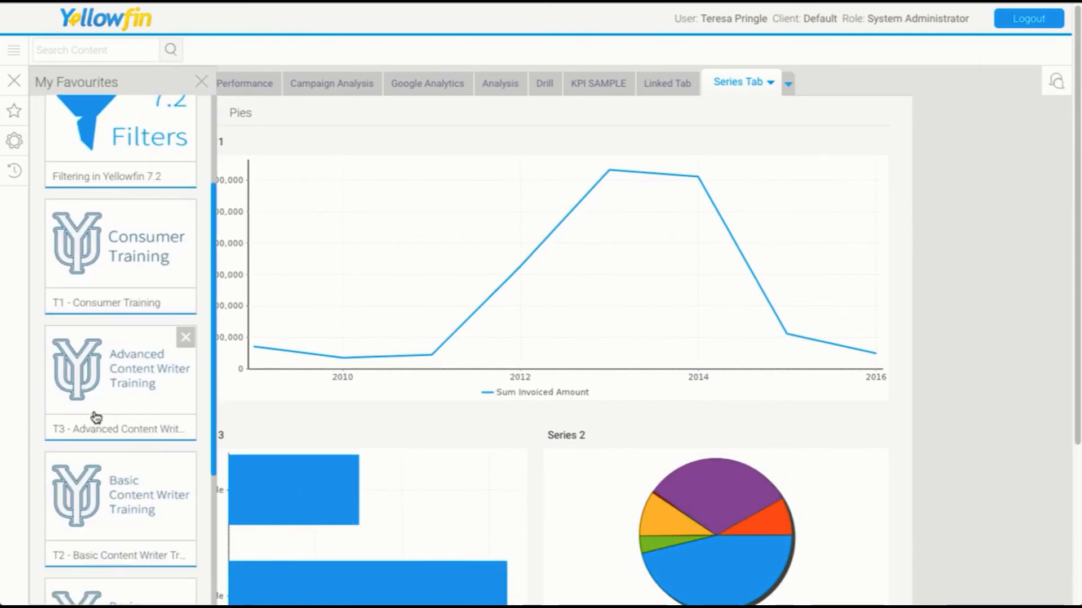
pyautogui.click(108, 411)
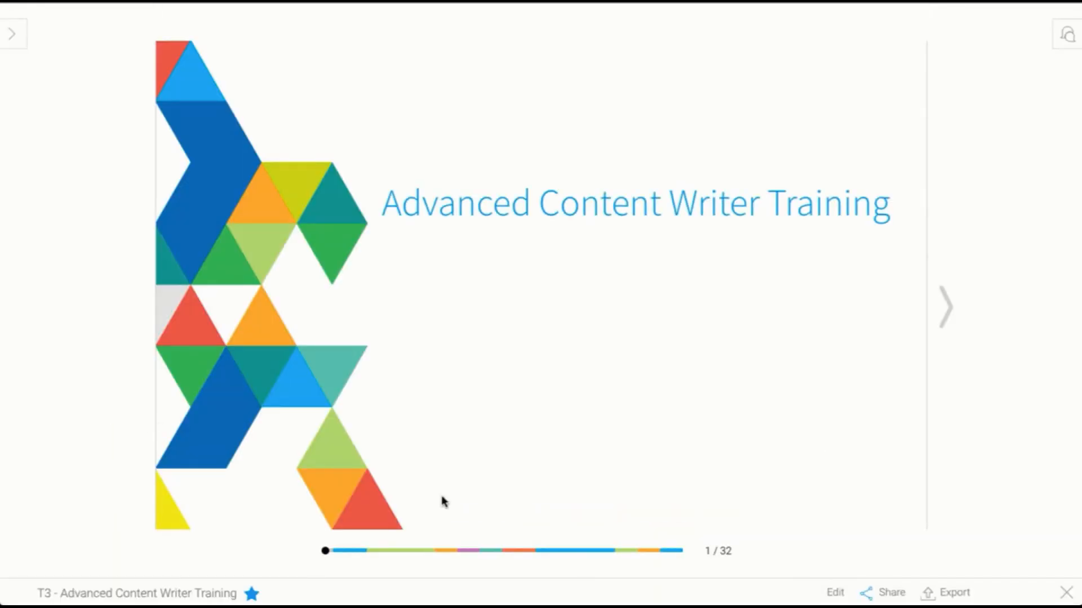
pyautogui.click(666, 551)
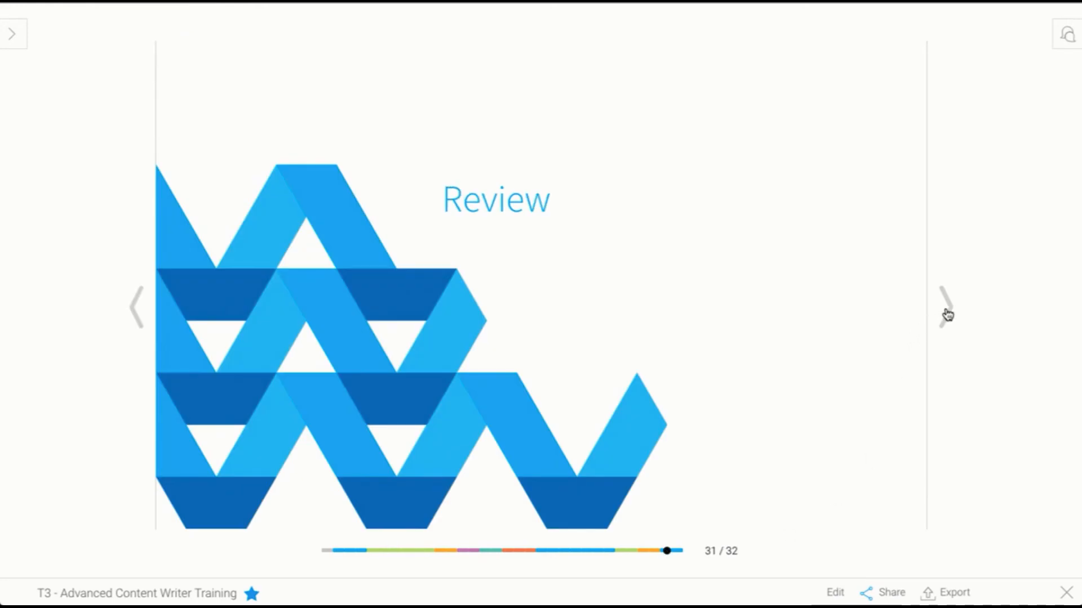
pyautogui.click(947, 309)
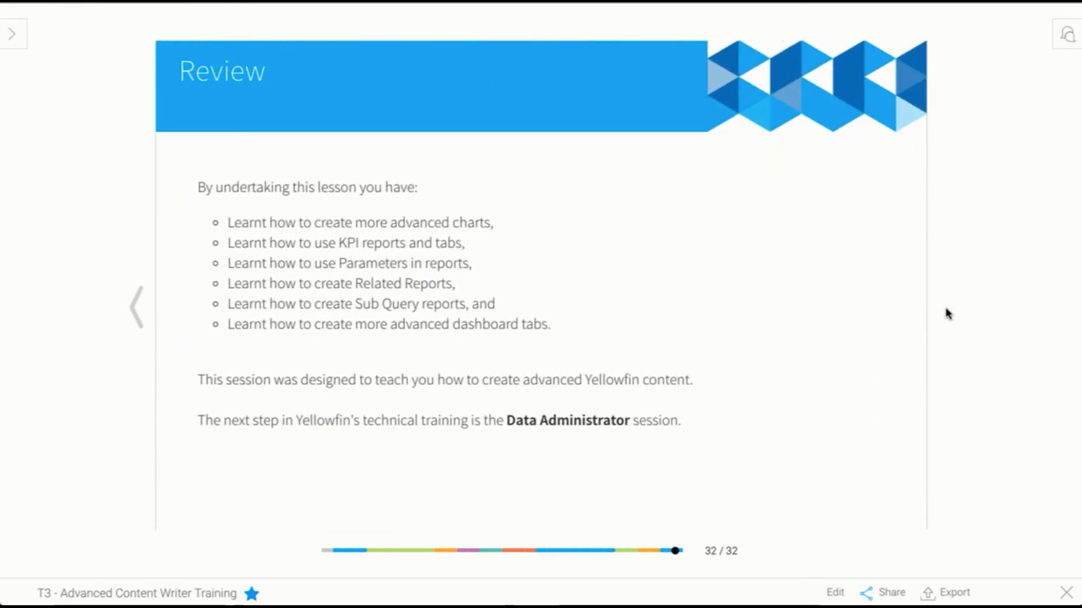